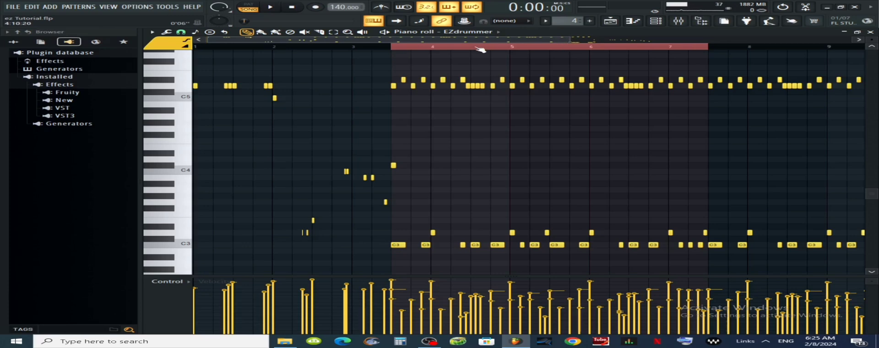
Clear the time selection, review the rest of the EZdrummer drum notes, and close the piano roll
{"action": "left_click", "coordinate": [395, 48]}
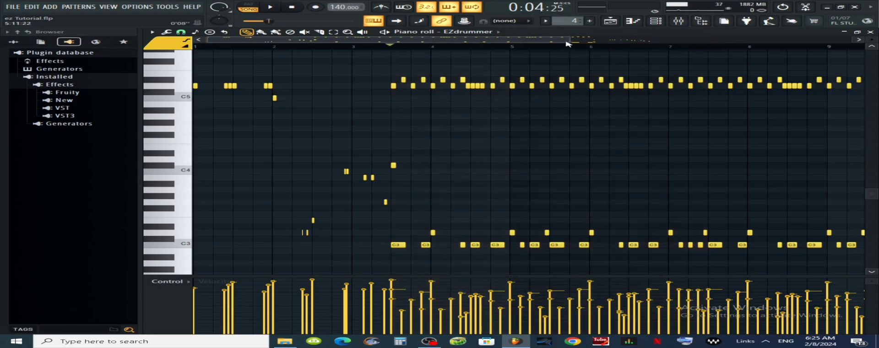
{"action": "left_click_drag", "start_coordinate": [566, 43], "coordinate": [785, 48]}
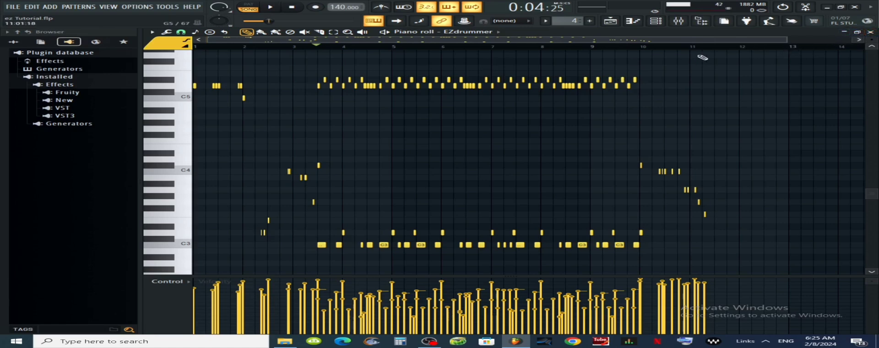
{"action": "left_click", "coordinate": [871, 32]}
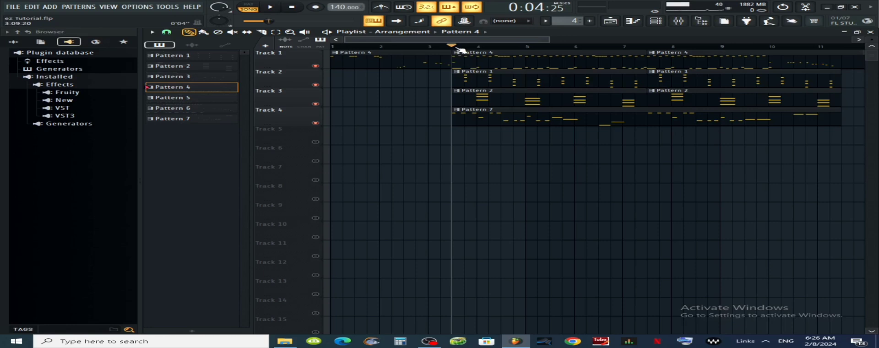
Return the song position to the start of the arrangement and play it through, then stop playback
{"action": "left_click_drag", "start_coordinate": [458, 50], "coordinate": [266, 47]}
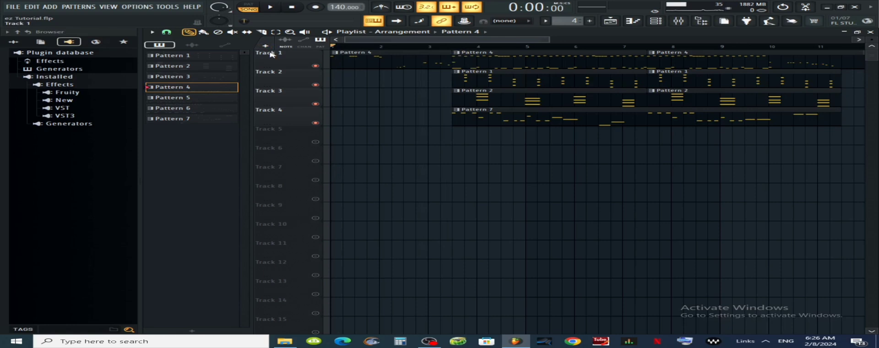
{"action": "key", "text": "space"}
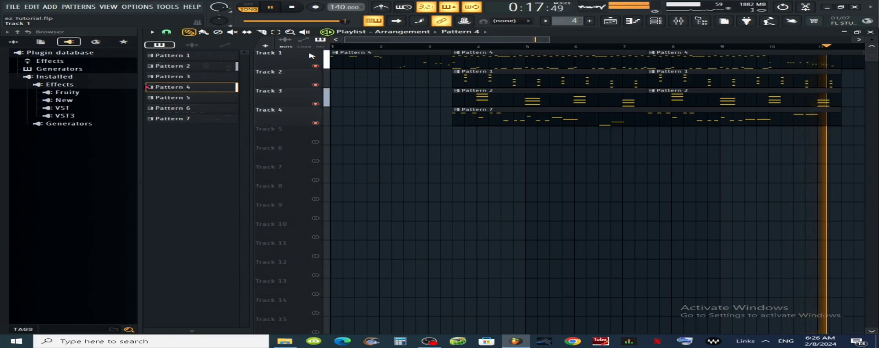
{"action": "key", "text": "space"}
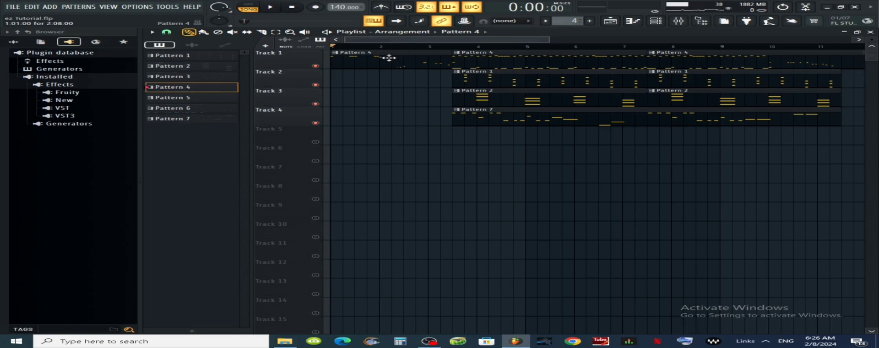
Merge all the Pattern 4 clips on Track 1 into one single pattern clip
{"action": "mouse_move", "coordinate": [389, 58]}
{"action": "left_mouse_down"}
{"action": "mouse_move", "coordinate": [383, 112]}
{"action": "mouse_move", "coordinate": [387, 57]}
{"action": "left_mouse_up"}
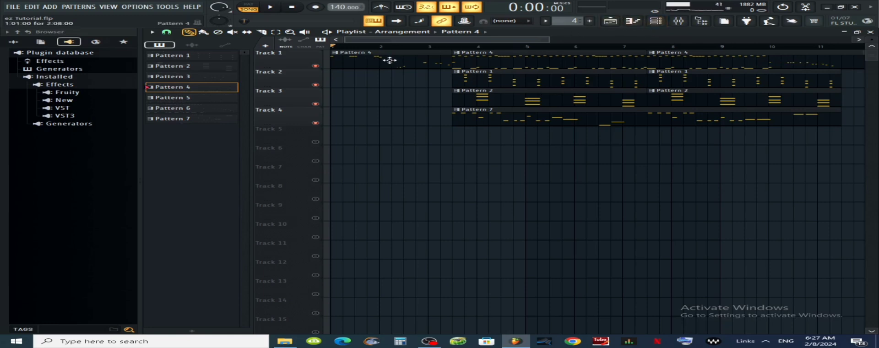
{"action": "left_click", "coordinate": [320, 61]}
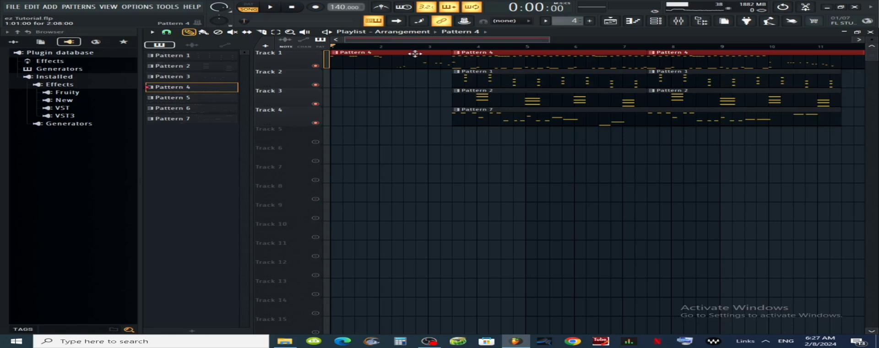
{"action": "key", "text": "ctrl+g"}
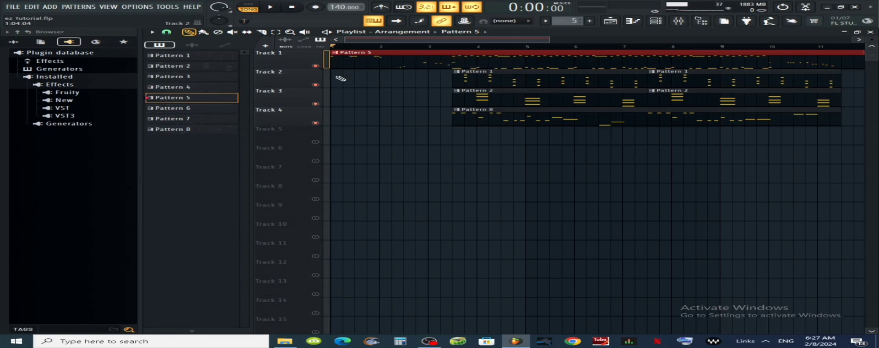
Insert an empty track below Track 1 and place a copy of the merged drum pattern on it, aligned to bar 1
{"action": "right_click", "coordinate": [306, 70]}
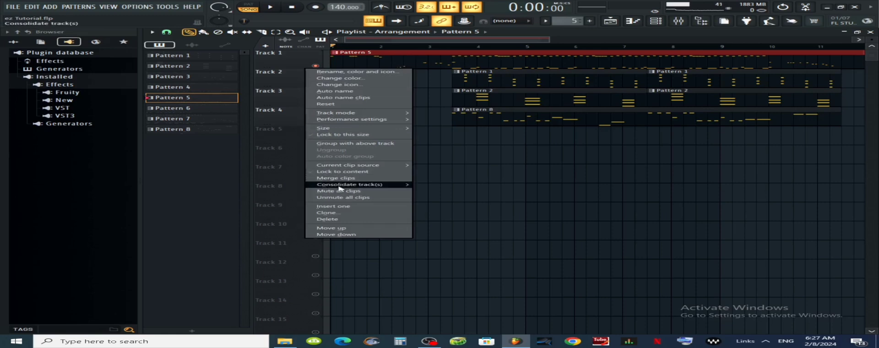
{"action": "left_click", "coordinate": [321, 207]}
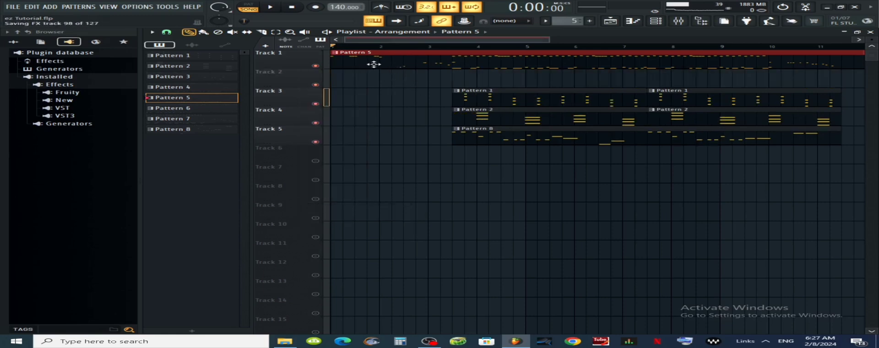
{"action": "left_click", "coordinate": [352, 79]}
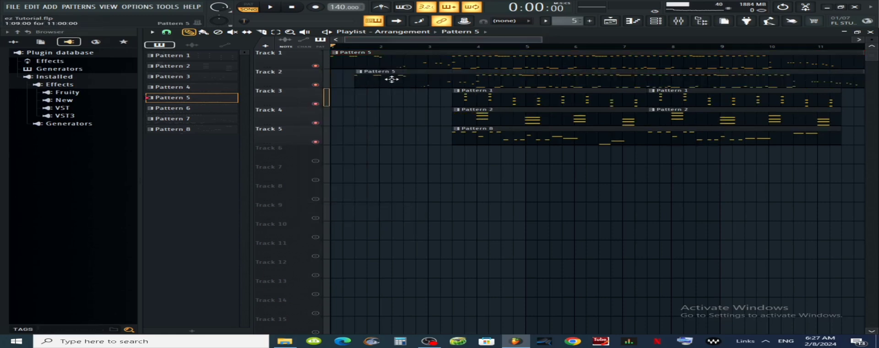
{"action": "left_click_drag", "start_coordinate": [390, 79], "coordinate": [333, 75]}
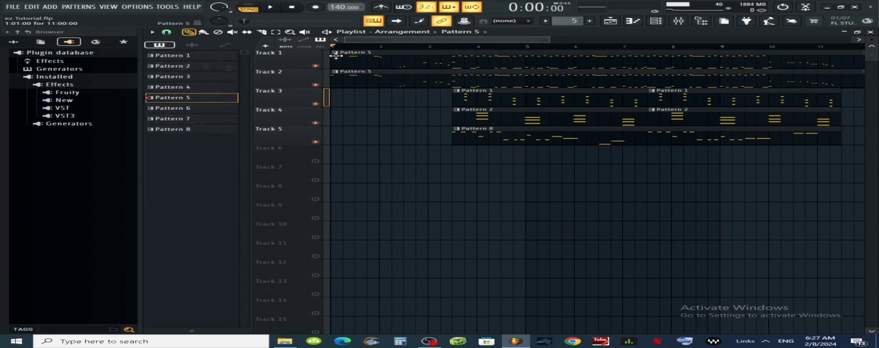
Make the drum clip on Track 1 unique and rename it "Original Drum Track"
{"action": "left_click", "coordinate": [335, 52]}
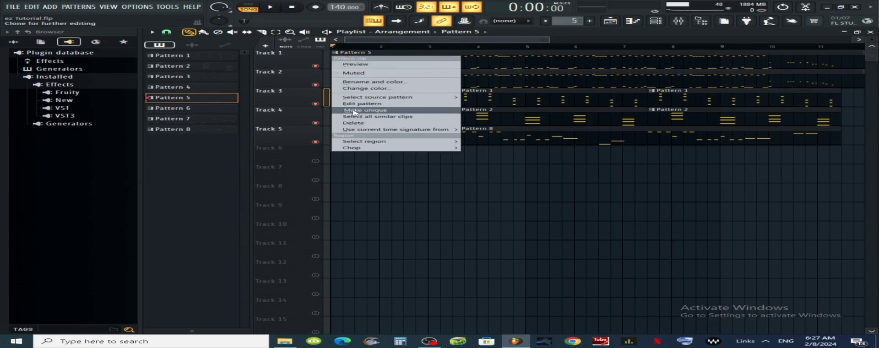
{"action": "left_click", "coordinate": [354, 111]}
{"action": "left_click", "coordinate": [336, 54]}
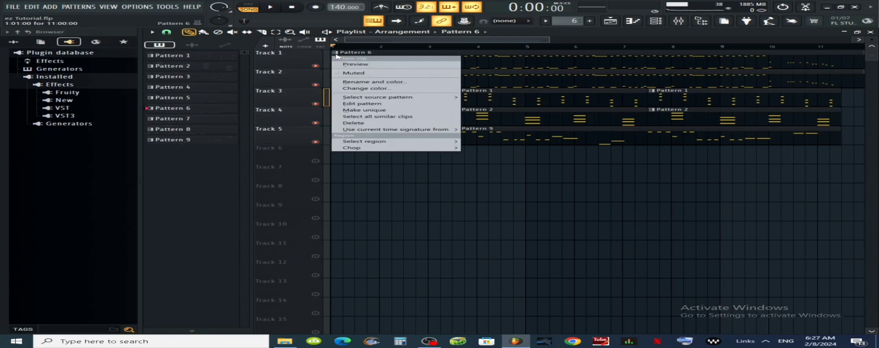
{"action": "left_click", "coordinate": [366, 82]}
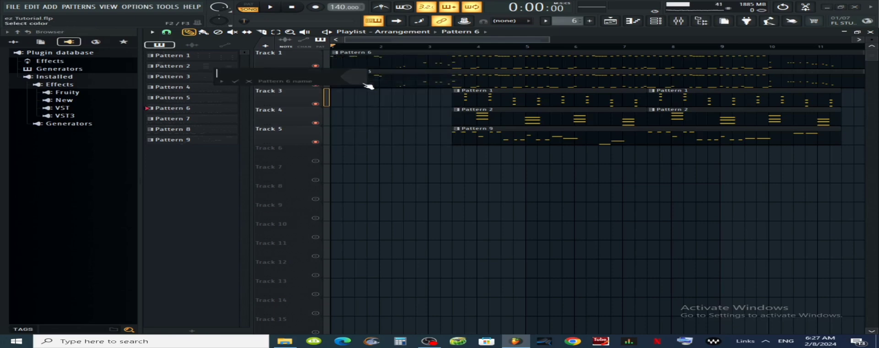
{"action": "type", "text": "Original Drum Track"}
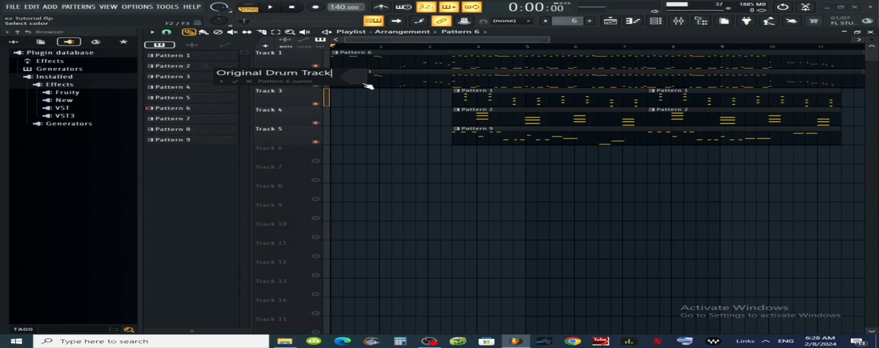
{"action": "key", "text": "Return"}
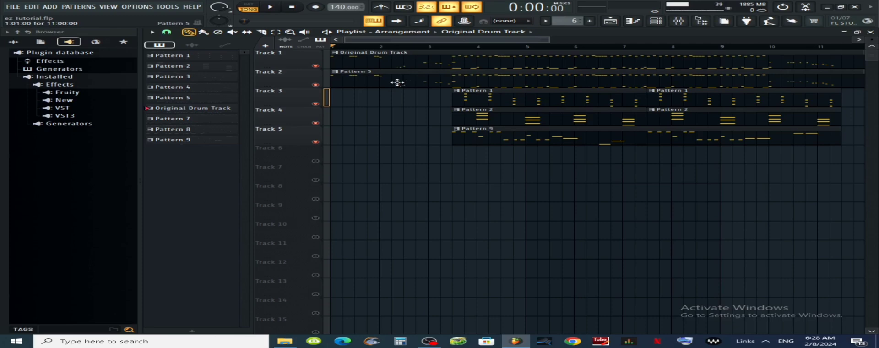
Check the notes of the Track 2 drum clip, then show the channel rack over the lower part of the playlist
{"action": "double_click", "coordinate": [431, 80]}
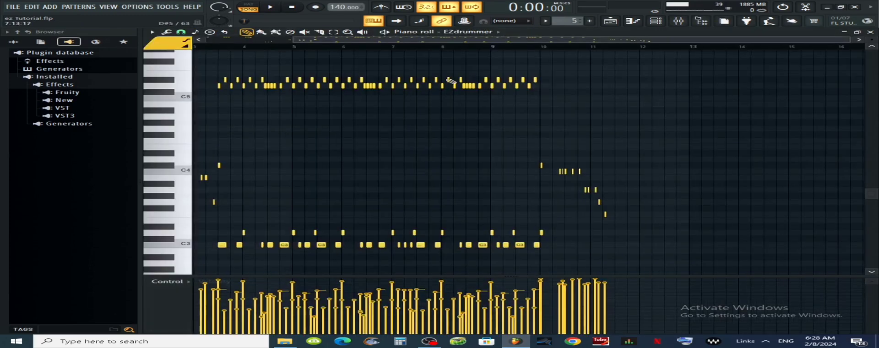
{"action": "left_click", "coordinate": [870, 32]}
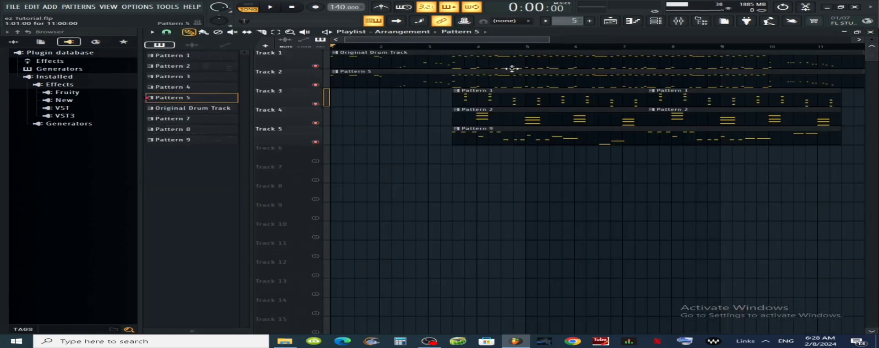
{"action": "left_click", "coordinate": [663, 25]}
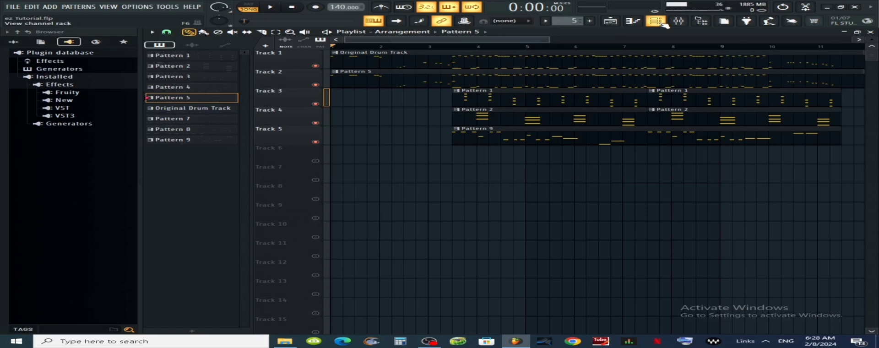
{"action": "left_click_drag", "start_coordinate": [603, 251], "coordinate": [570, 210]}
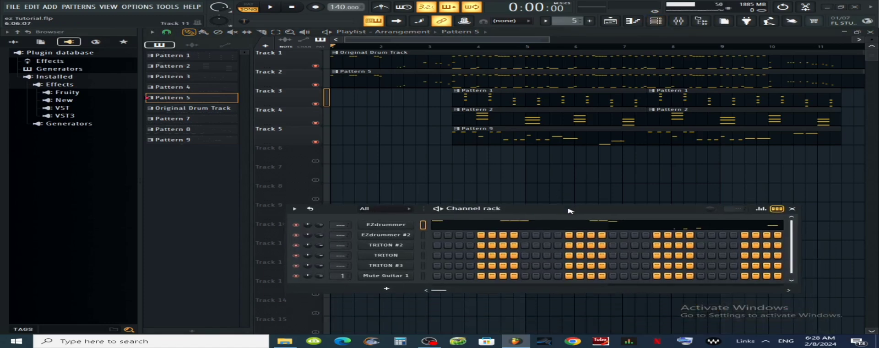
Copy the drum notes of Pattern 5 from the EZdrummer channel into the EZdrummer #2 channel
{"action": "left_click", "coordinate": [423, 235]}
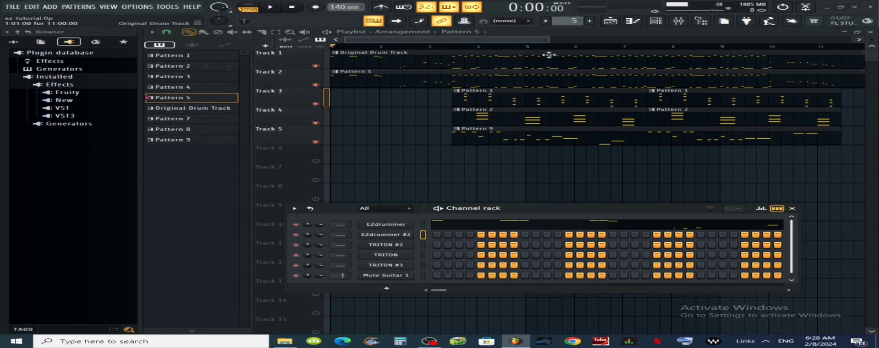
{"action": "left_click_drag", "start_coordinate": [568, 21], "coordinate": [569, 33]}
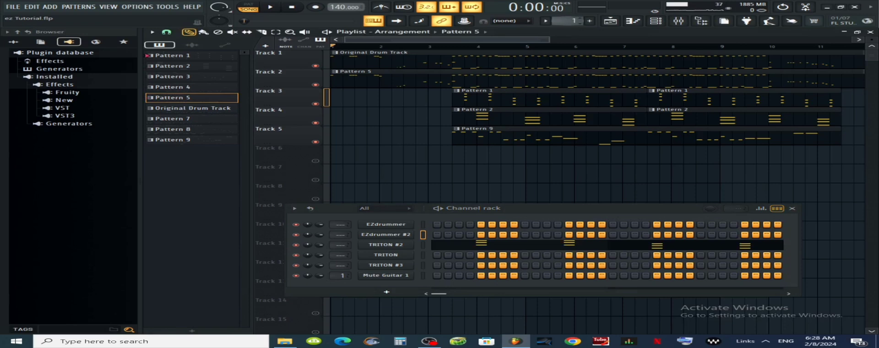
{"action": "left_click_drag", "start_coordinate": [568, 33], "coordinate": [568, 30]}
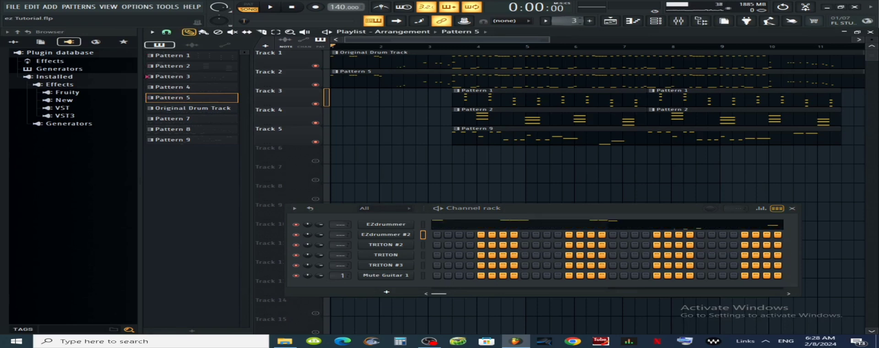
{"action": "double_click", "coordinate": [370, 81]}
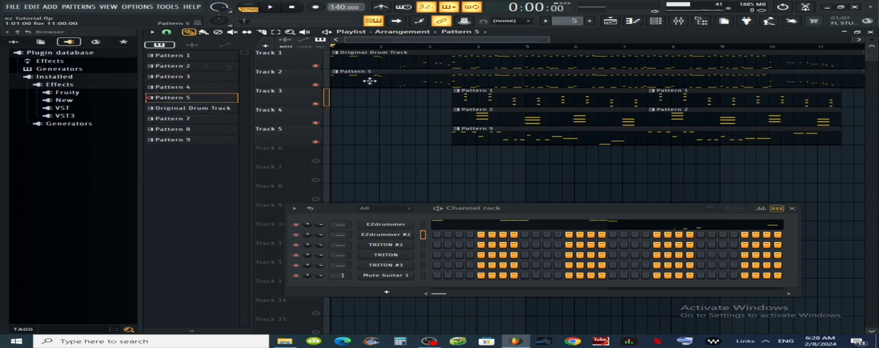
{"action": "left_click", "coordinate": [871, 31]}
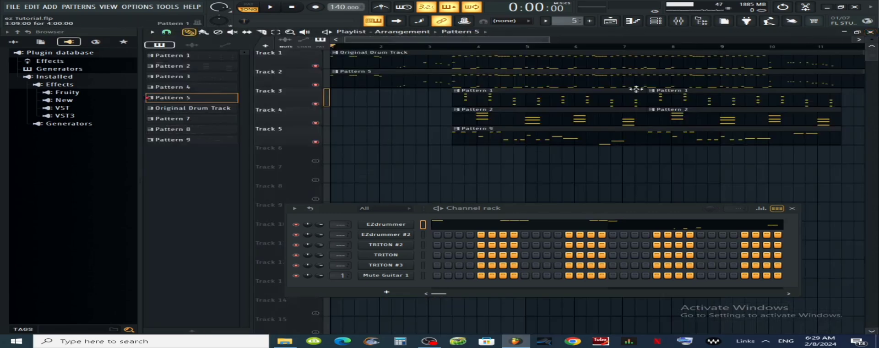
{"action": "left_click", "coordinate": [423, 235]}
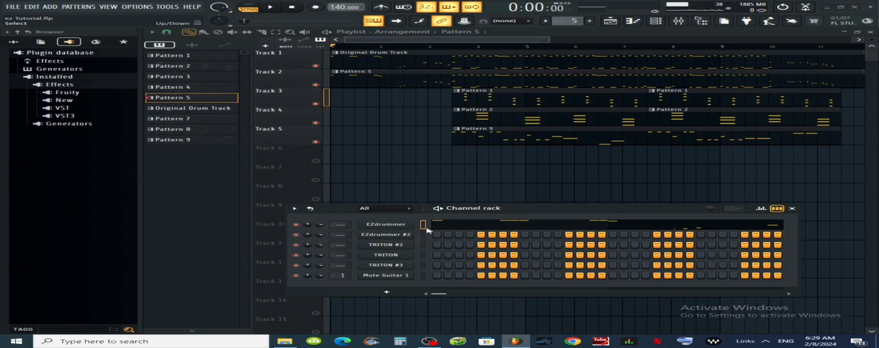
{"action": "key", "text": "ctrl+v"}
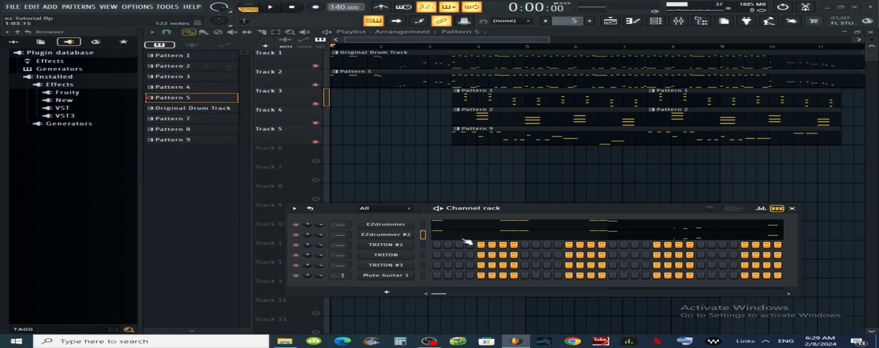
Open the EZdrummer #2 piano roll, move the channel rack off the low notes, and audition the C3 key
{"action": "mouse_move", "coordinate": [285, 341]}
{"action": "key", "text": "F7"}
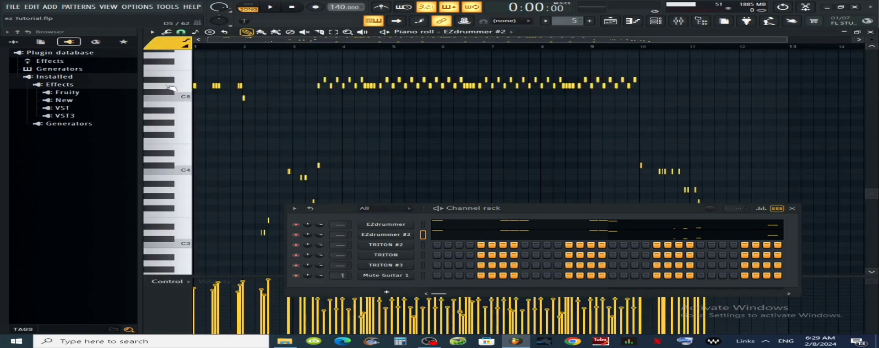
{"action": "left_click_drag", "start_coordinate": [661, 211], "coordinate": [659, 297]}
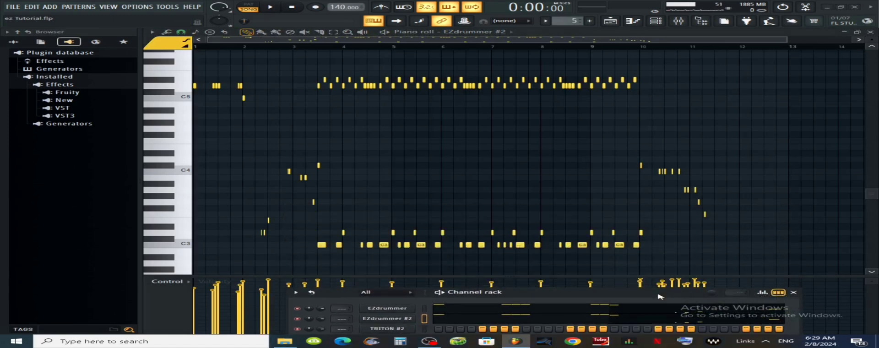
{"action": "left_click", "coordinate": [190, 247]}
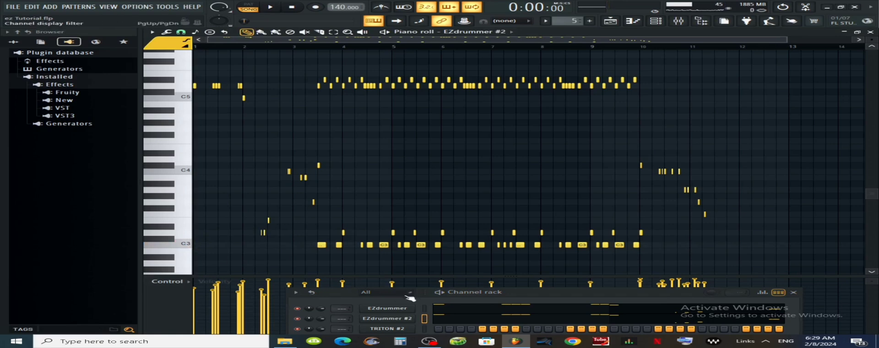
Open the EZdrummer #2 plugin window, place it clear of the piano keys, and audition the C3 key
{"action": "left_click_drag", "start_coordinate": [539, 298], "coordinate": [562, 230]}
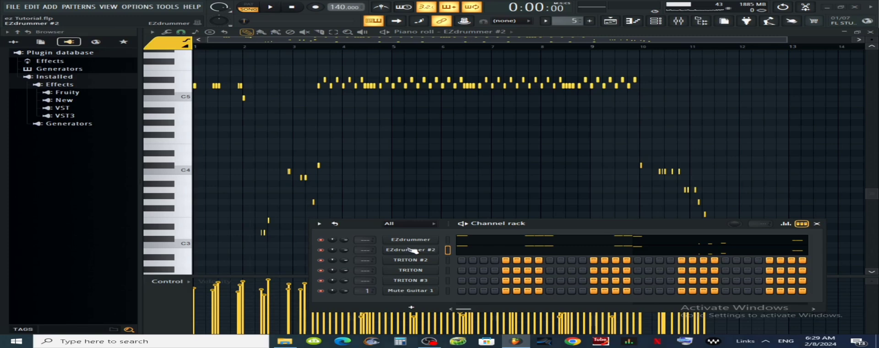
{"action": "left_click", "coordinate": [414, 250]}
{"action": "left_click_drag", "start_coordinate": [596, 183], "coordinate": [761, 74]}
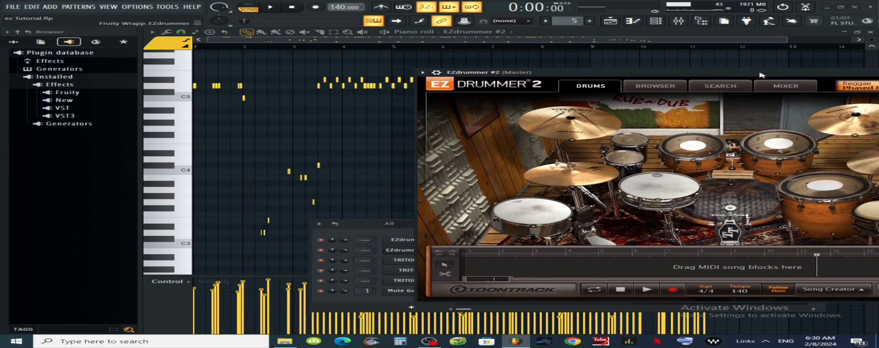
{"action": "left_click", "coordinate": [176, 247]}
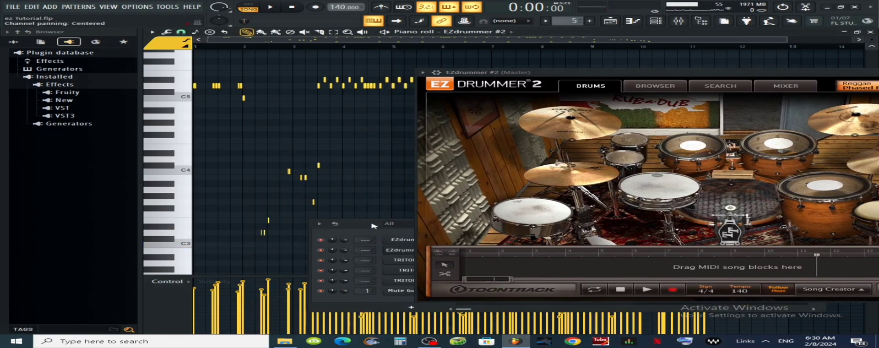
Move the channel rack below the low notes and audition the piano roll keys from C3 up to C4
{"action": "left_click_drag", "start_coordinate": [369, 226], "coordinate": [366, 285]}
{"action": "left_click", "coordinate": [185, 246]}
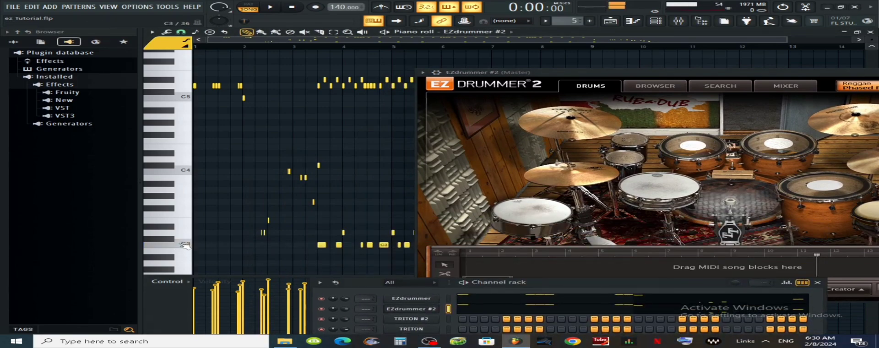
{"action": "left_click", "coordinate": [185, 246]}
{"action": "left_click", "coordinate": [184, 236]}
{"action": "left_click", "coordinate": [184, 236]}
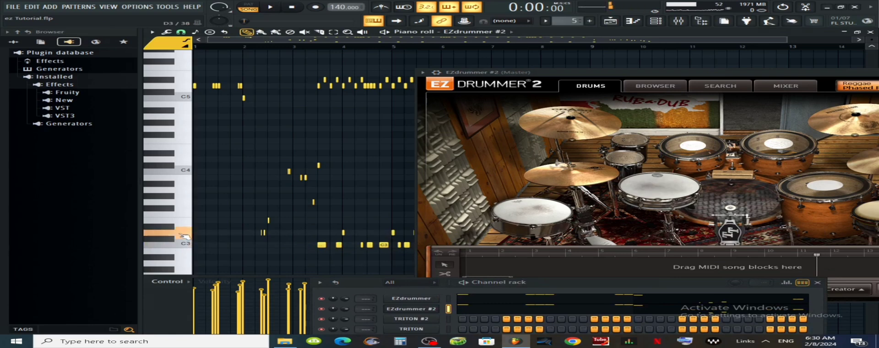
{"action": "left_click", "coordinate": [180, 223]}
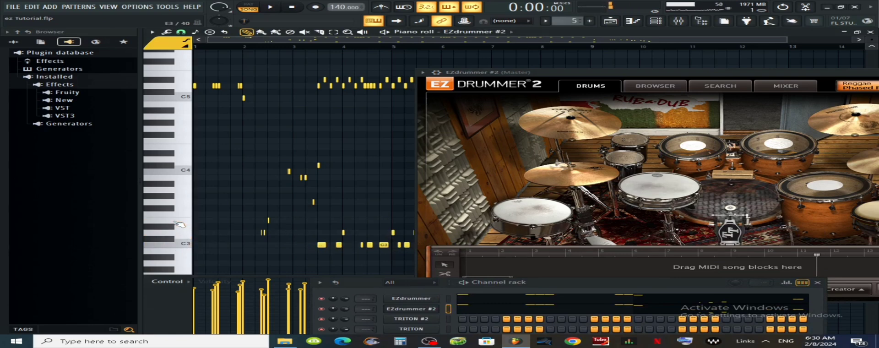
{"action": "left_click", "coordinate": [172, 210]}
{"action": "left_click", "coordinate": [169, 184]}
{"action": "left_click", "coordinate": [174, 172]}
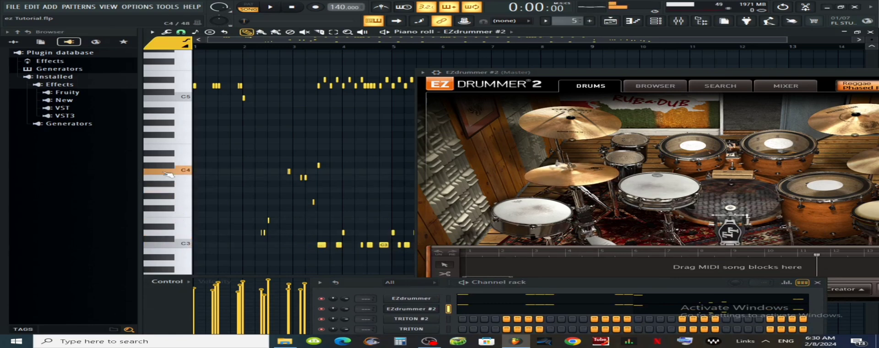
Audition the EZdrummer #2 keys above C4 up to D5
{"action": "left_click", "coordinate": [166, 166]}
{"action": "left_click", "coordinate": [167, 154]}
{"action": "left_click", "coordinate": [178, 128]}
{"action": "left_click", "coordinate": [168, 93]}
{"action": "left_click", "coordinate": [178, 88]}
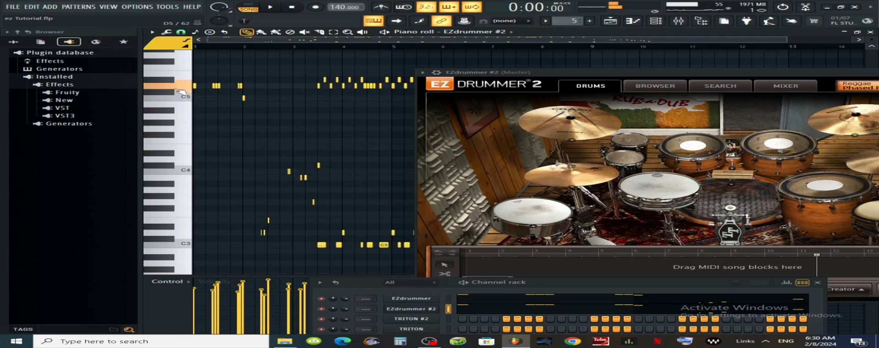
{"action": "left_click", "coordinate": [178, 89]}
{"action": "left_click", "coordinate": [178, 96]}
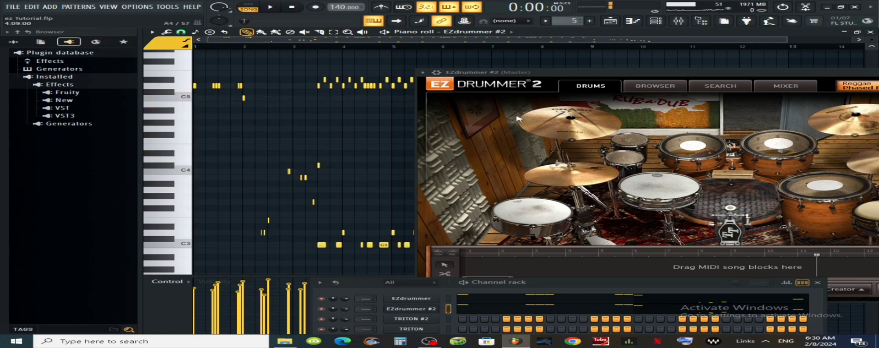
Close the EZdrummer #2 plugin window and bring up the OBS Test folder in File Explorer
{"action": "left_click_drag", "start_coordinate": [622, 74], "coordinate": [429, 111]}
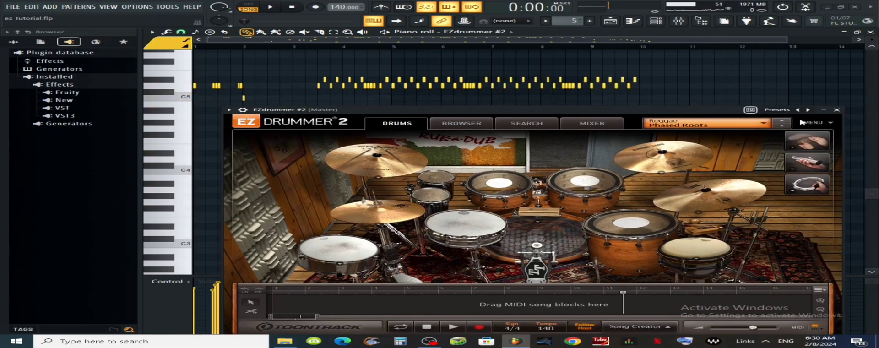
{"action": "left_click", "coordinate": [836, 110]}
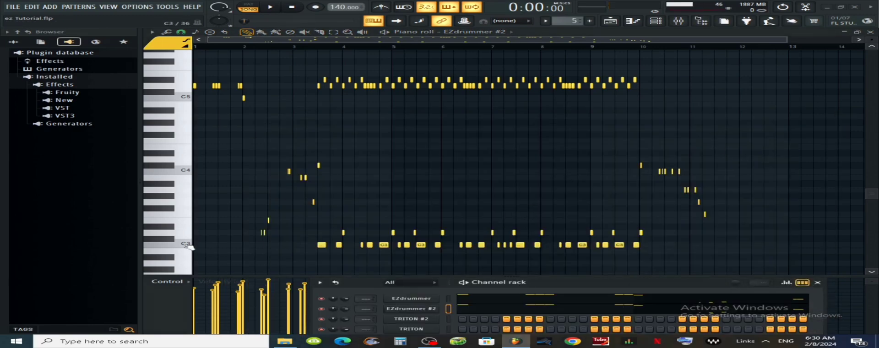
{"action": "left_click", "coordinate": [285, 341]}
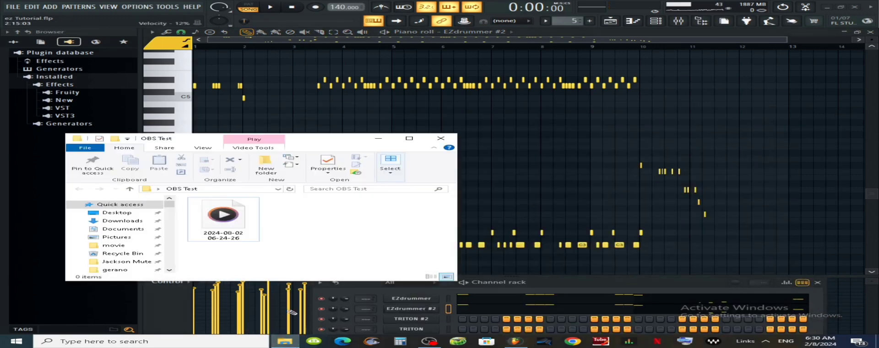
{"action": "right_click", "coordinate": [239, 223]}
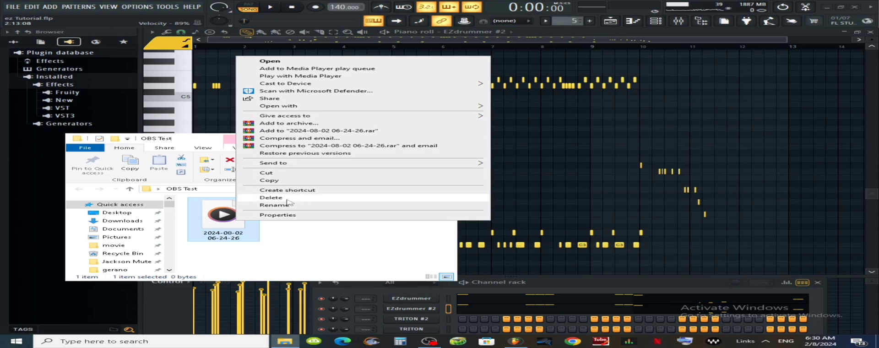
{"action": "left_click", "coordinate": [287, 200]}
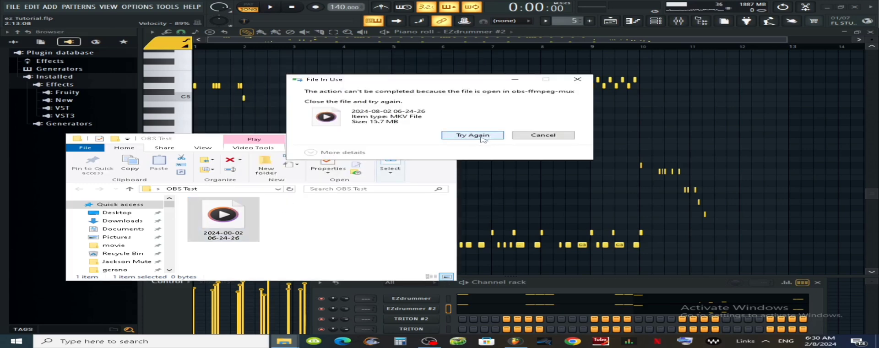
{"action": "left_click", "coordinate": [481, 136]}
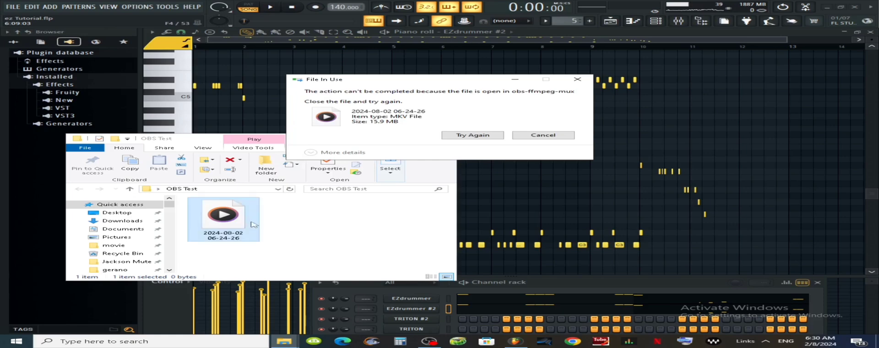
{"action": "mouse_move", "coordinate": [314, 217]}
{"action": "left_mouse_down"}
{"action": "mouse_move", "coordinate": [151, 216]}
{"action": "mouse_move", "coordinate": [301, 219]}
{"action": "left_mouse_up"}
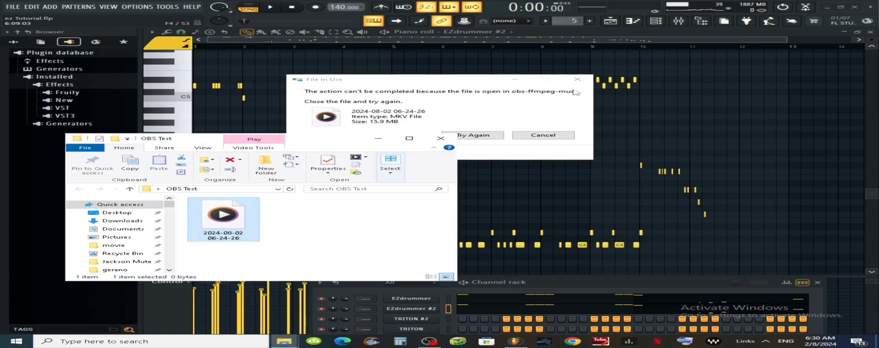
{"action": "left_click", "coordinate": [583, 76]}
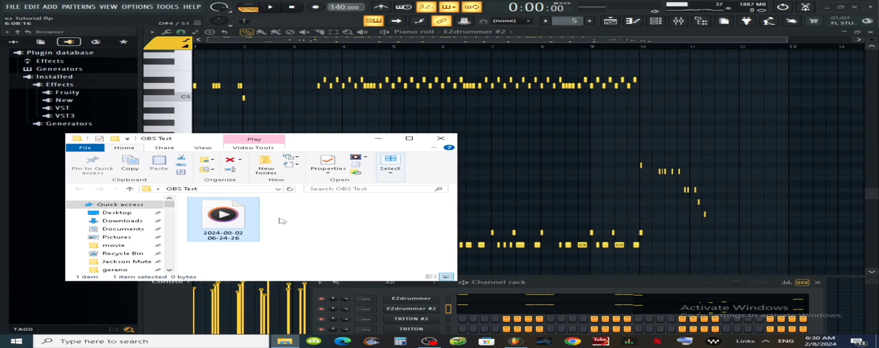
{"action": "key", "text": "Delete"}
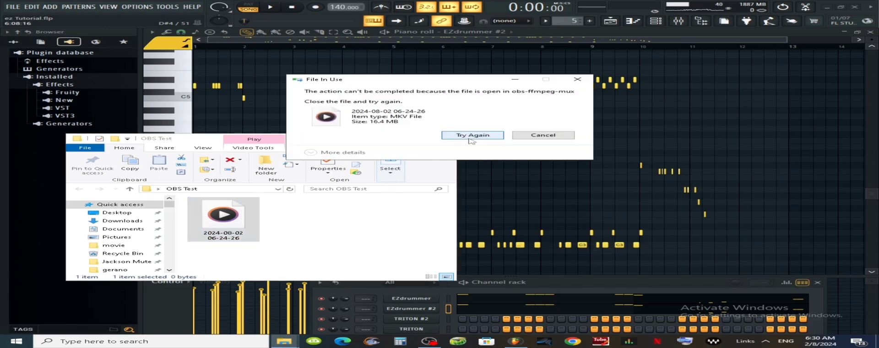
{"action": "left_click", "coordinate": [476, 136]}
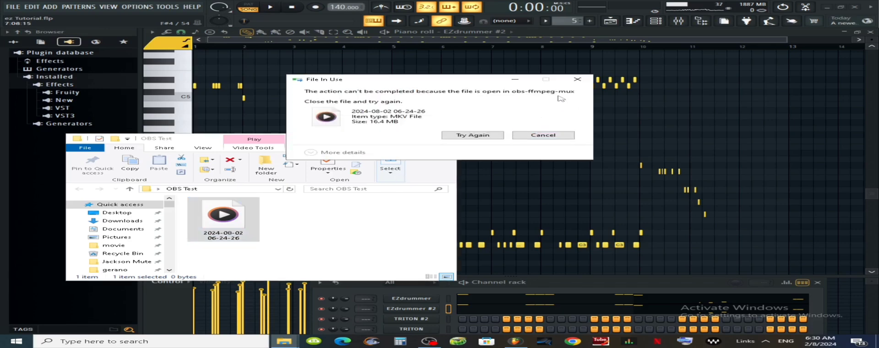
{"action": "left_click", "coordinate": [577, 79]}
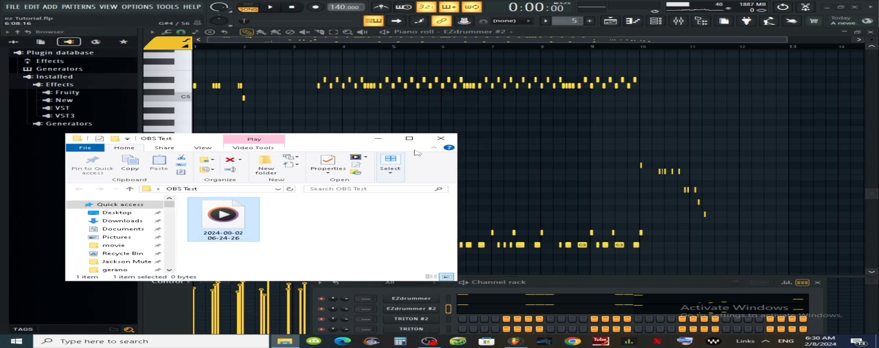
Create a folder named Midi Drums inside the OBS Test folder and return to FL Studio
{"action": "right_click", "coordinate": [279, 221]}
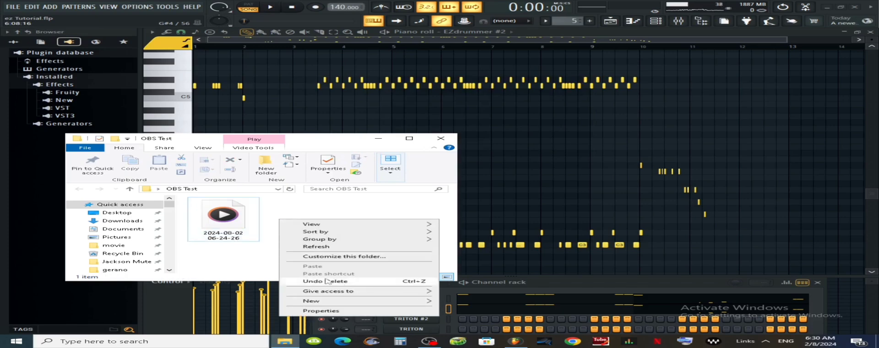
{"action": "mouse_move", "coordinate": [324, 302]}
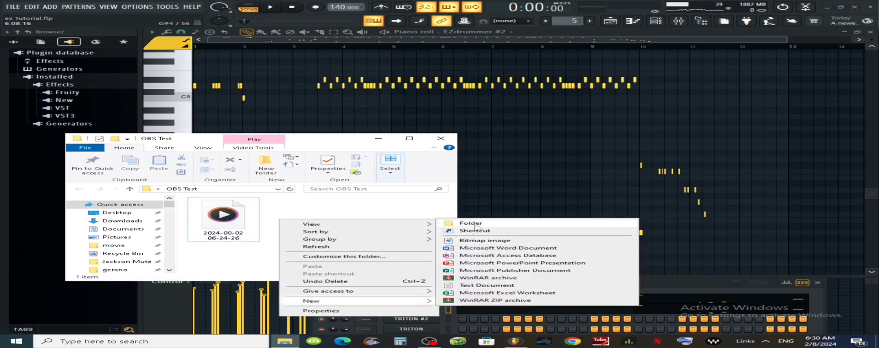
{"action": "left_click", "coordinate": [481, 225]}
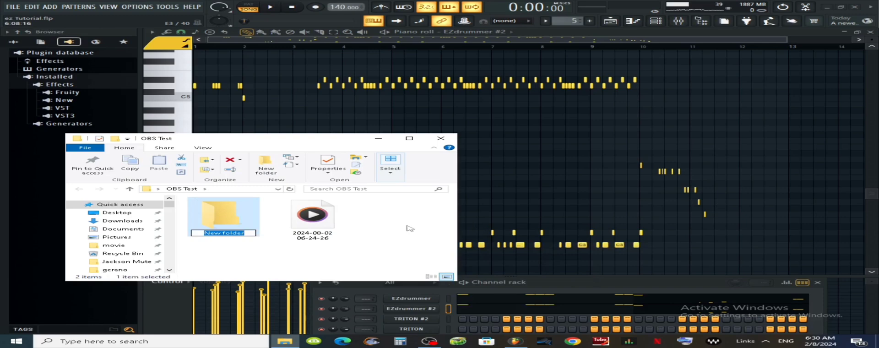
{"action": "key", "text": "BackSpace"}
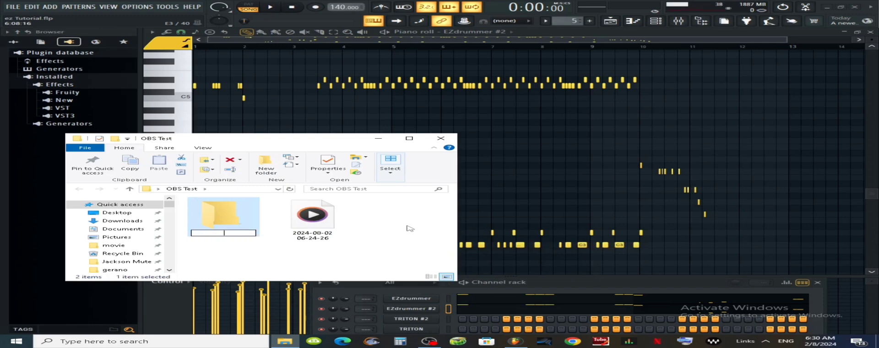
{"action": "type", "text": "Midi"}
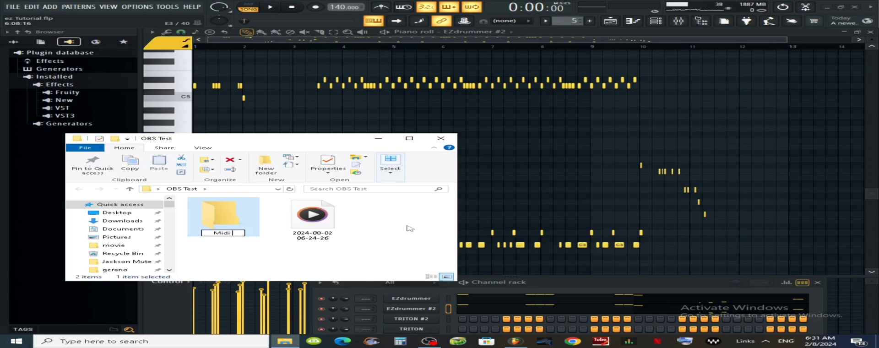
{"action": "type", "text": " Drum"}
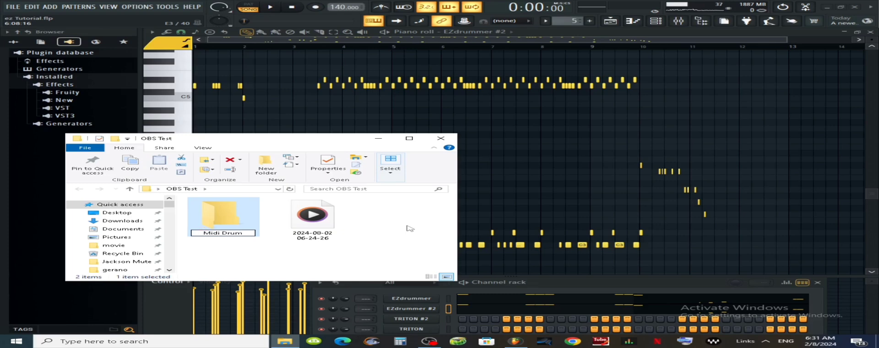
{"action": "type", "text": "s"}
{"action": "key", "text": "Return"}
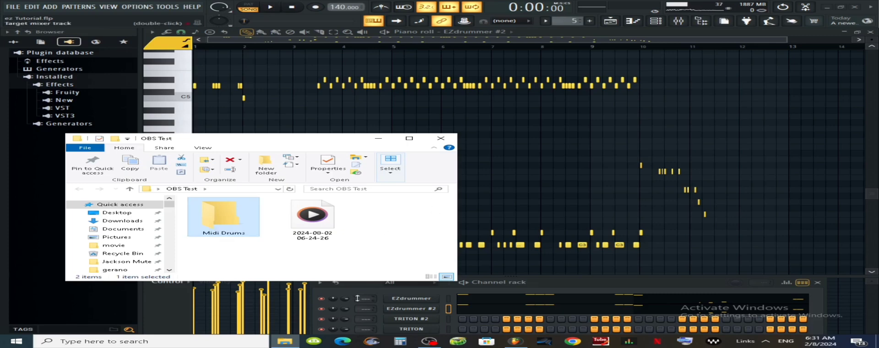
{"action": "left_click", "coordinate": [286, 342]}
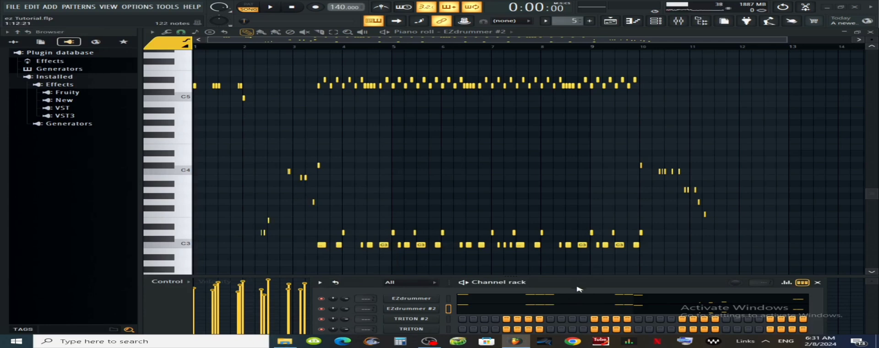
Reopen the EZdrummer #2 piano roll with the channel rack clear of the low notes, and audition the C3 key
{"action": "left_click_drag", "start_coordinate": [584, 283], "coordinate": [547, 225]}
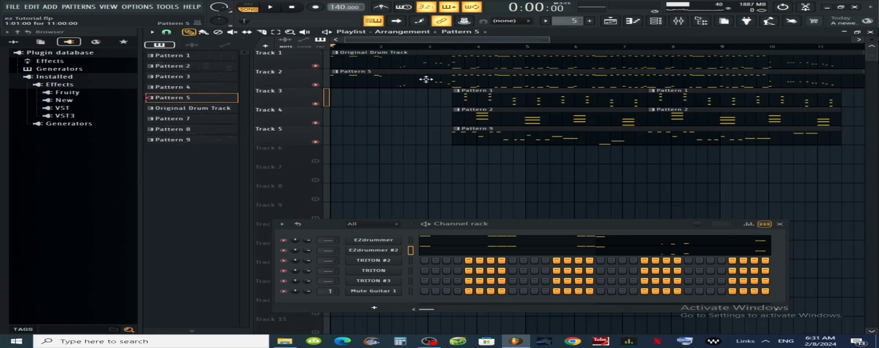
{"action": "left_click", "coordinate": [476, 252]}
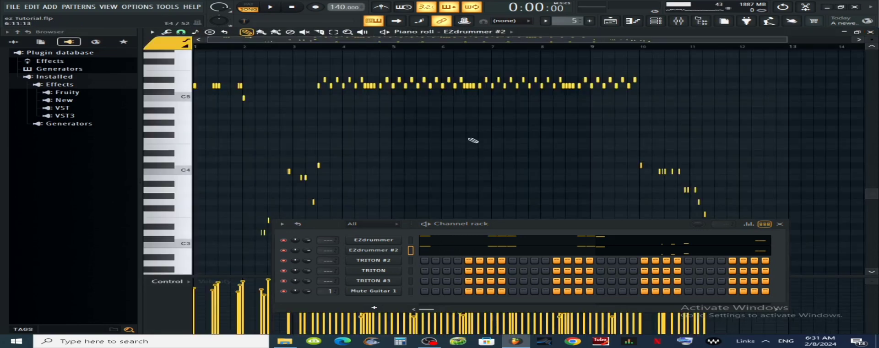
{"action": "left_click_drag", "start_coordinate": [684, 224], "coordinate": [699, 280]}
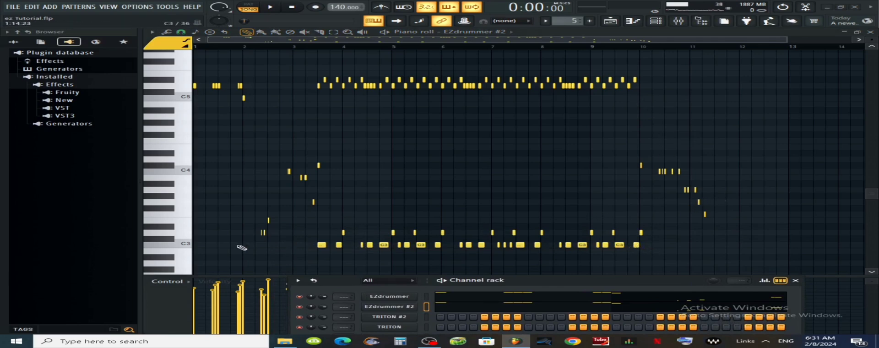
{"action": "left_click", "coordinate": [182, 245]}
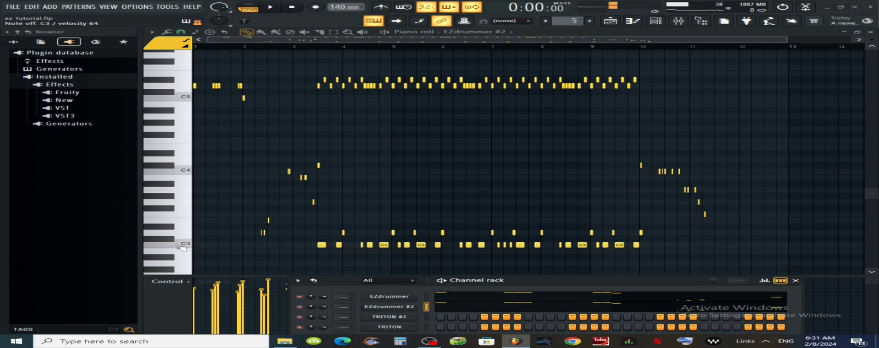
{"action": "left_click", "coordinate": [182, 246]}
{"action": "left_click", "coordinate": [182, 246]}
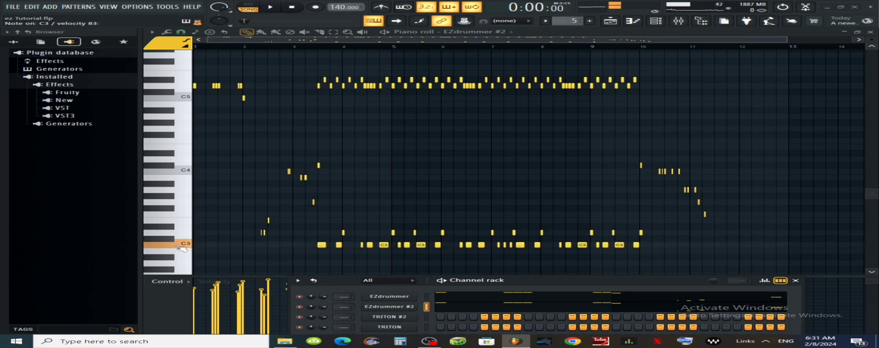
{"action": "left_click", "coordinate": [182, 246]}
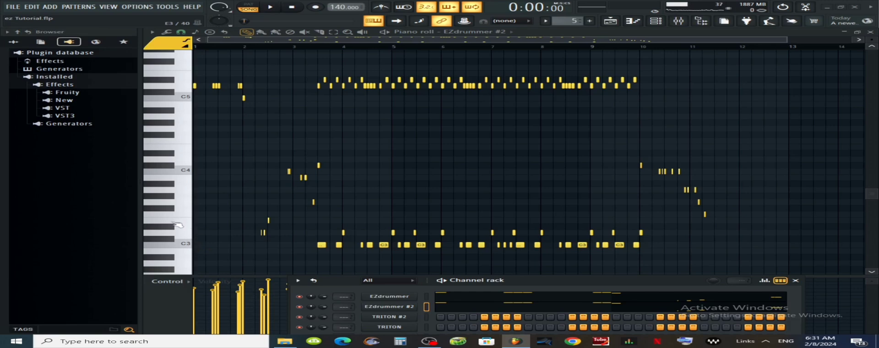
Delete every note in the EZdrummer #2 piano roll except those on C3
{"action": "key", "text": "ctrl+a"}
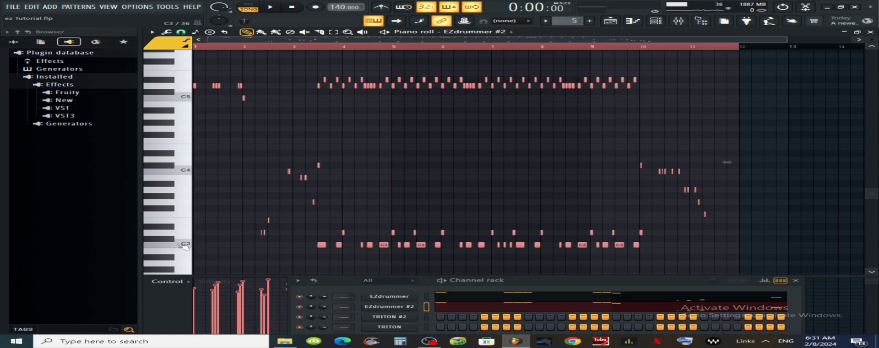
{"action": "double_click", "coordinate": [185, 246]}
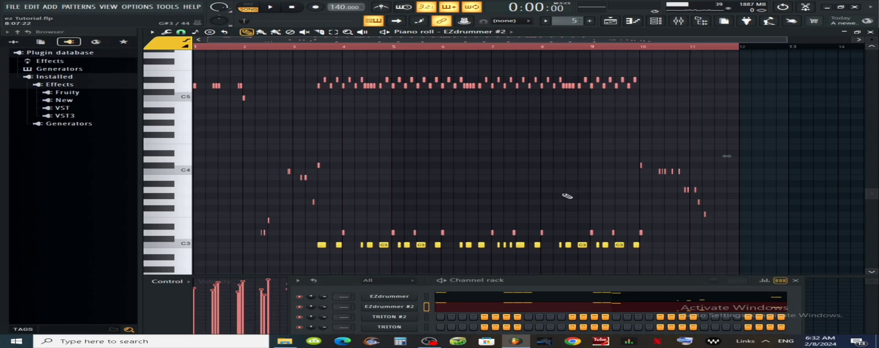
{"action": "key", "text": "Delete"}
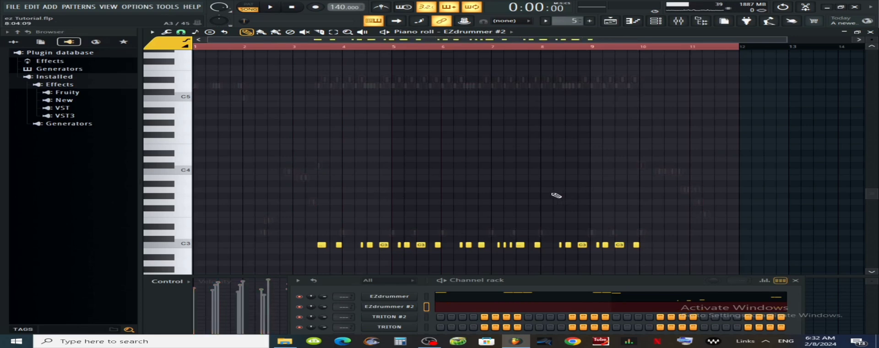
Export the isolated C3 notes as a MIDI file named Kick in the Scores folder
{"action": "left_click", "coordinate": [152, 33]}
{"action": "mouse_move", "coordinate": [164, 40]}
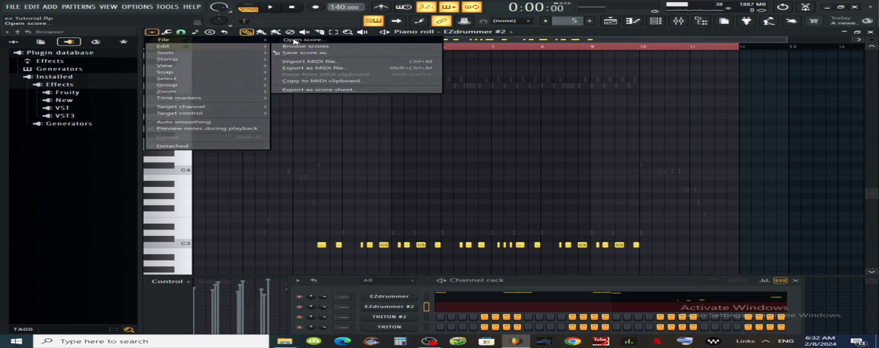
{"action": "left_click", "coordinate": [312, 69]}
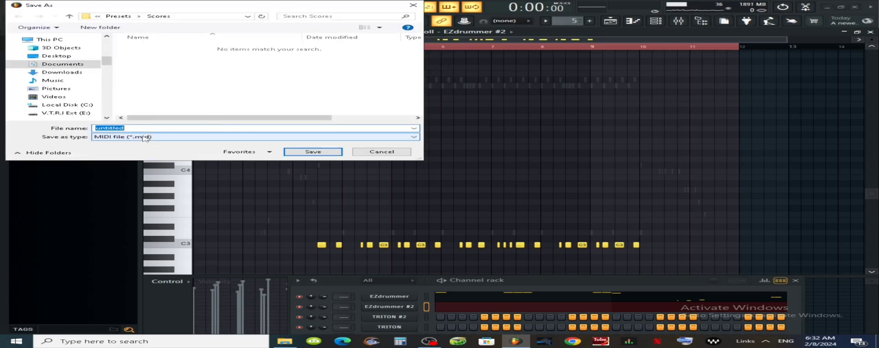
{"action": "key", "text": "BackSpace"}
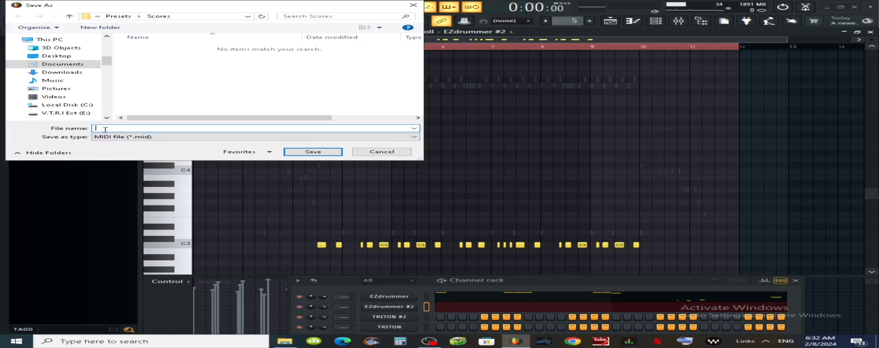
{"action": "type", "text": "D"}
{"action": "left_click", "coordinate": [314, 152]}
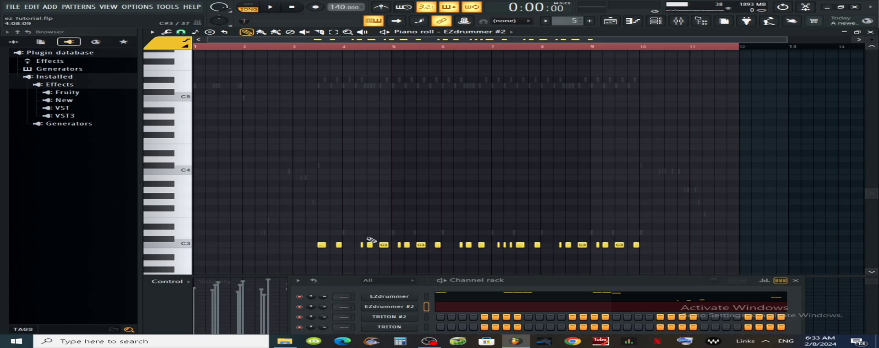
Restore the deleted notes in the EZdrummer #2 piano roll, and delete everything except the notes on D3 and E3
{"action": "key", "text": "ctrl+z"}
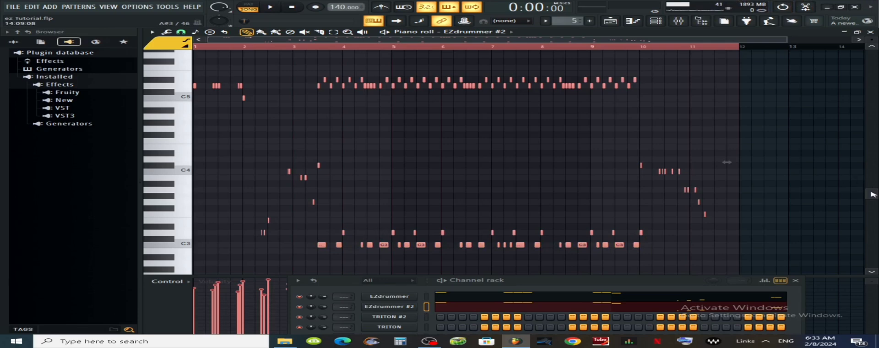
{"action": "left_click_drag", "start_coordinate": [873, 193], "coordinate": [873, 199]}
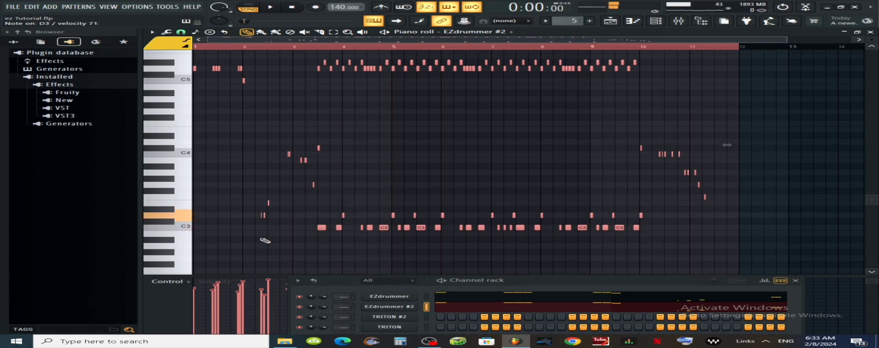
{"action": "double_click", "coordinate": [186, 219]}
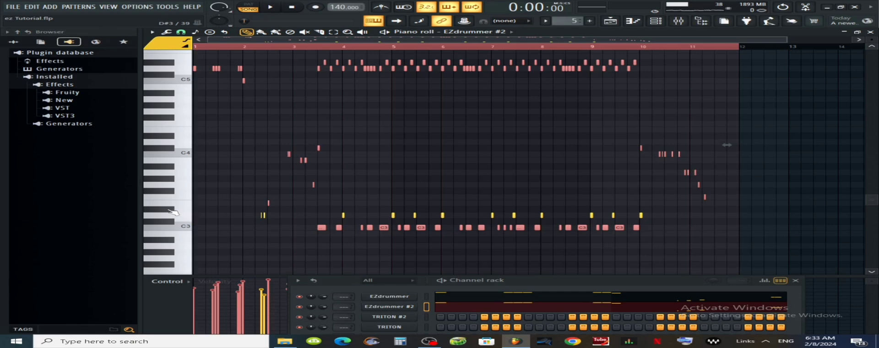
{"action": "double_click", "coordinate": [180, 208]}
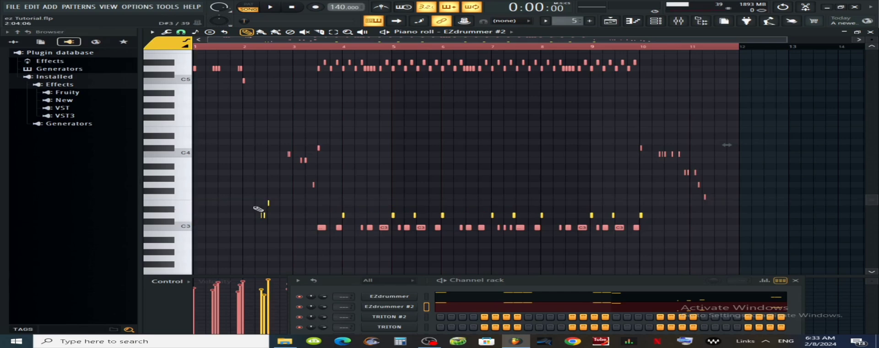
{"action": "key", "text": "Delete"}
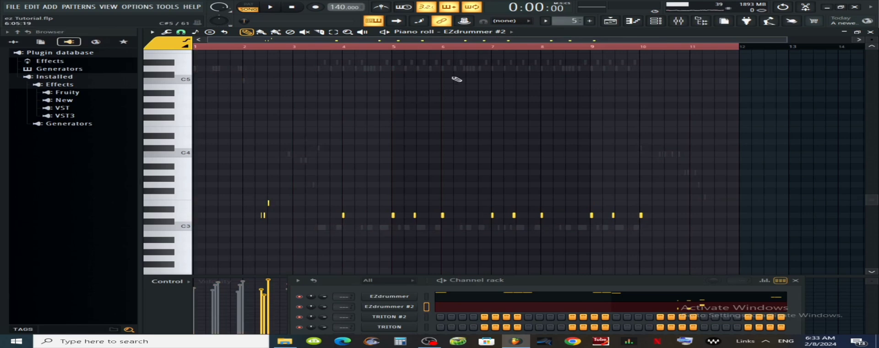
{"action": "left_click", "coordinate": [152, 32]}
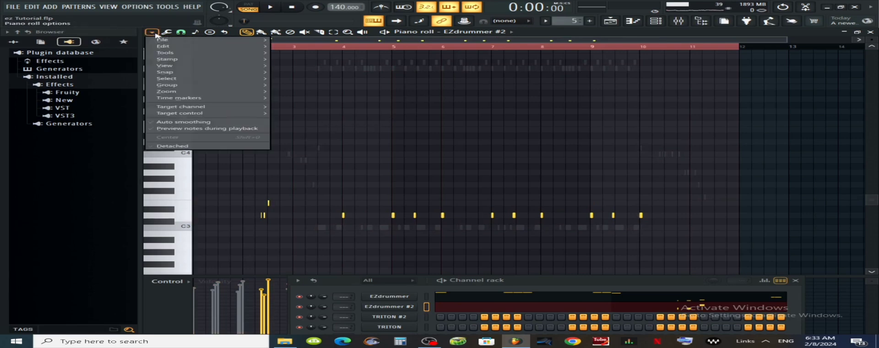
{"action": "mouse_move", "coordinate": [160, 41]}
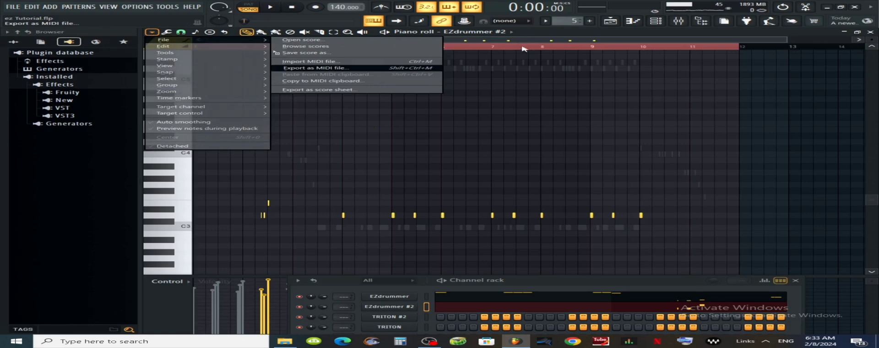
{"action": "left_click", "coordinate": [329, 152]}
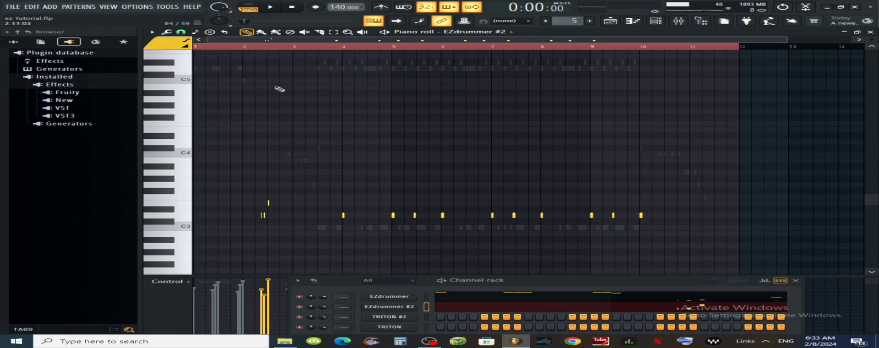
Export the isolated D3 and E3 notes as a MIDI file named Snare in the Scores folder
{"action": "left_click", "coordinate": [155, 33]}
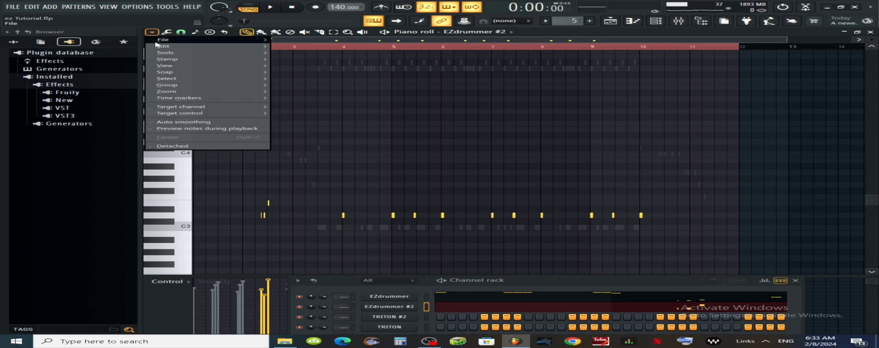
{"action": "mouse_move", "coordinate": [183, 42]}
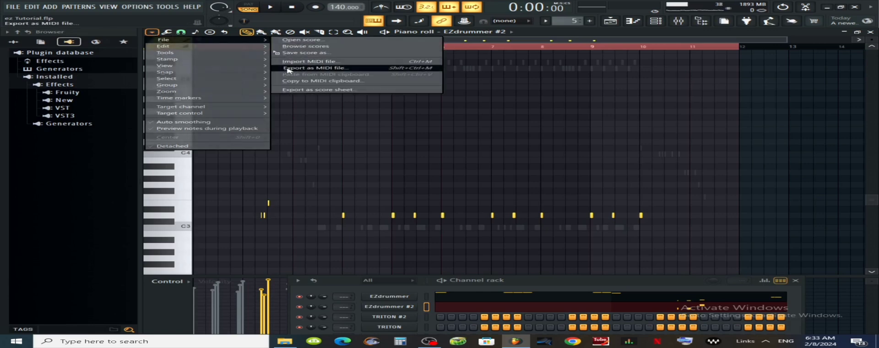
{"action": "left_click", "coordinate": [290, 69]}
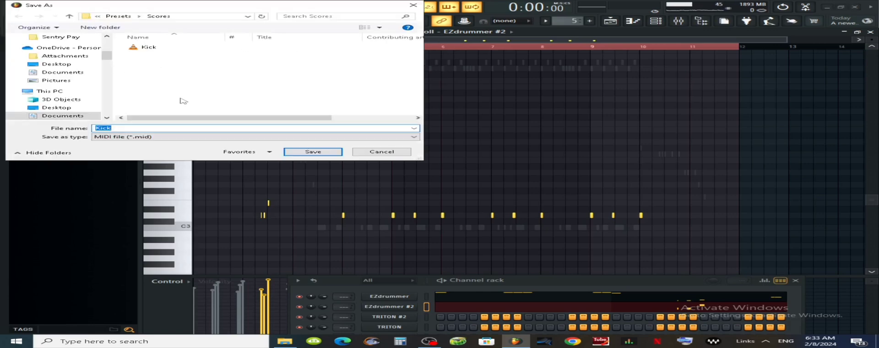
{"action": "key", "text": "BackSpace"}
{"action": "type", "text": "Snare"}
{"action": "left_click", "coordinate": [313, 152]}
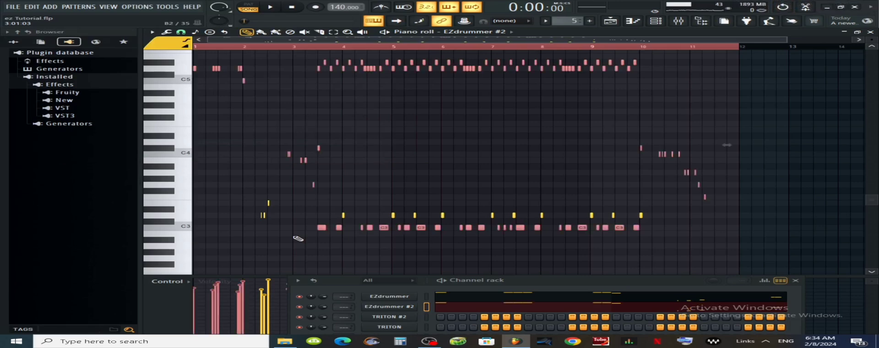
Restore the full drum pattern in the piano roll and audition the D5, D#5 and C5 keys
{"action": "key", "text": "ctrl+z"}
{"action": "key", "text": "ctrl+z"}
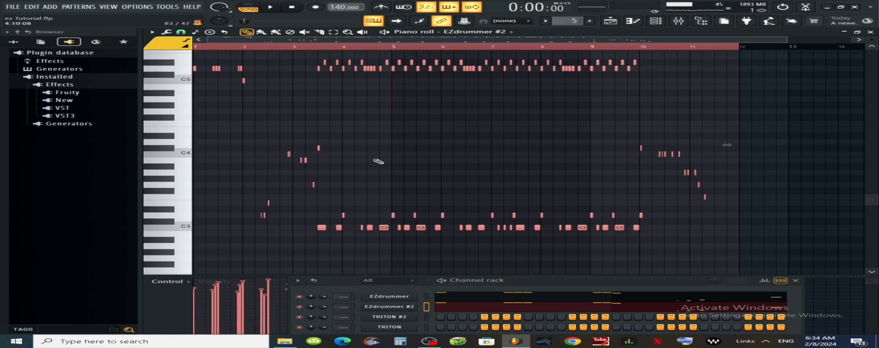
{"action": "scroll", "coordinate": [372, 147], "scroll_direction": "up", "scroll_amount": 2}
{"action": "left_click", "coordinate": [185, 109]}
{"action": "left_click", "coordinate": [185, 109]}
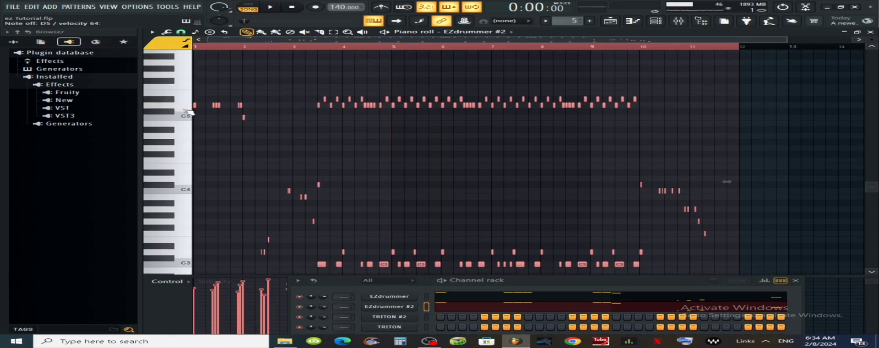
{"action": "left_click", "coordinate": [185, 109]}
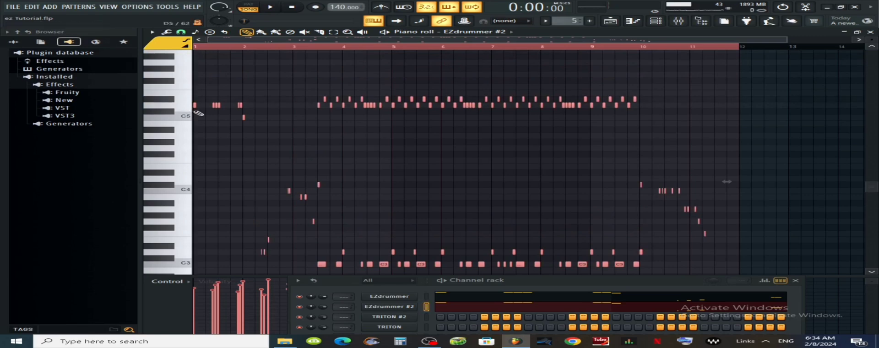
{"action": "left_click", "coordinate": [181, 106]}
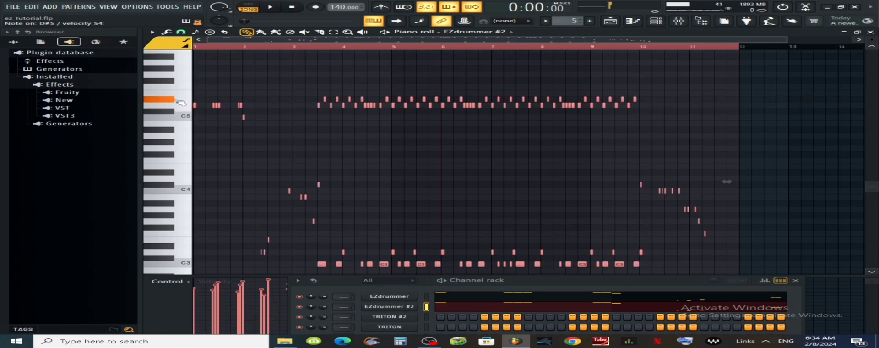
{"action": "left_click", "coordinate": [180, 108]}
{"action": "left_click", "coordinate": [179, 108]}
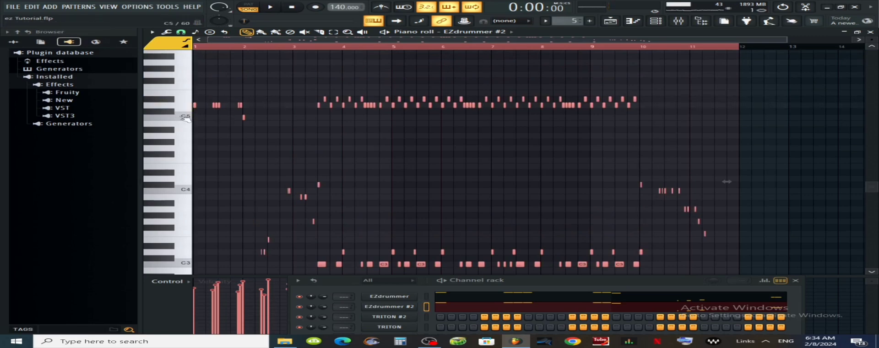
{"action": "left_click", "coordinate": [185, 120]}
{"action": "left_click", "coordinate": [187, 118]}
Select all notes on C5, D5 and D#5 and delete every other note in the pattern
{"action": "left_click", "coordinate": [187, 118], "text": "ctrl+shift"}
{"action": "left_click", "coordinate": [186, 107], "text": "ctrl+shift"}
{"action": "left_click", "coordinate": [185, 100], "text": "ctrl+shift"}
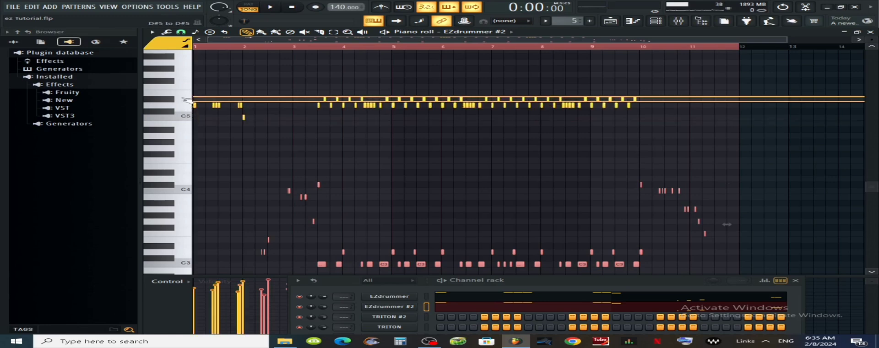
{"action": "key", "text": "Delete"}
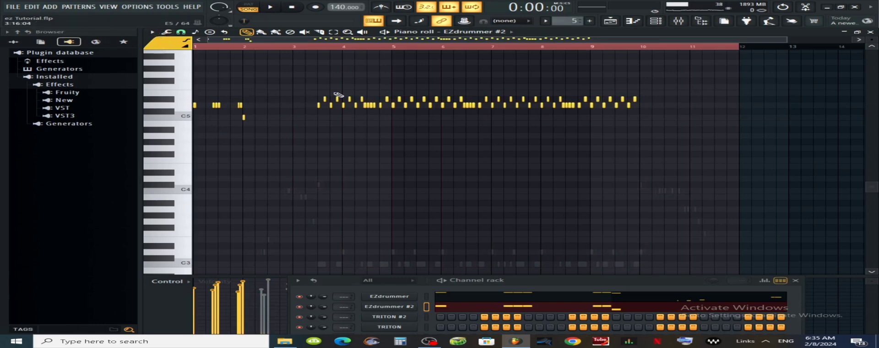
Export the isolated C5, D5 and D#5 notes as a MIDI file named Hihat in the Scores folder
{"action": "left_click", "coordinate": [151, 31]}
{"action": "mouse_move", "coordinate": [167, 40]}
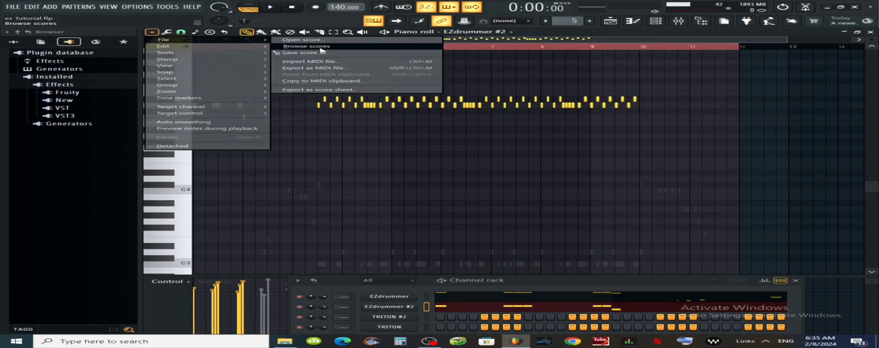
{"action": "left_click", "coordinate": [304, 68]}
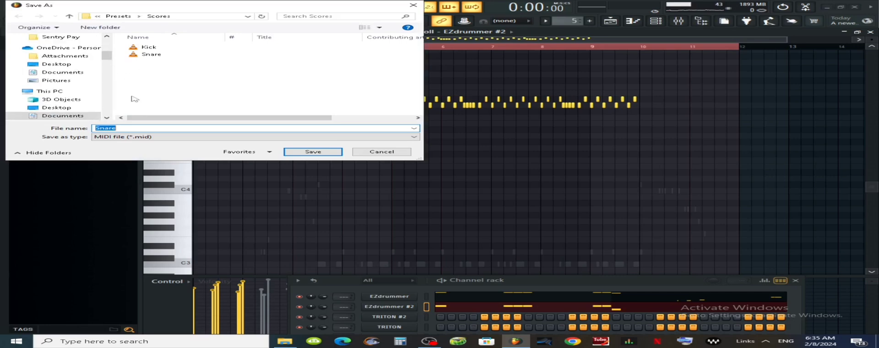
{"action": "key", "text": "BackSpace"}
{"action": "left_click", "coordinate": [313, 152]}
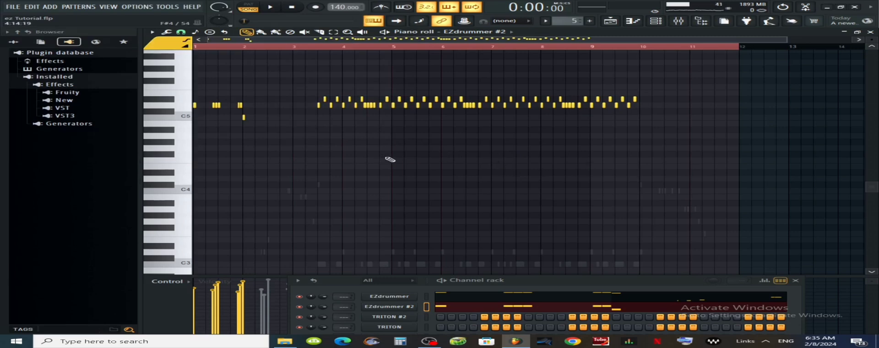
Undo the last isolation and note selections, and delete every note except those on C4
{"action": "key", "text": "ctrl+z"}
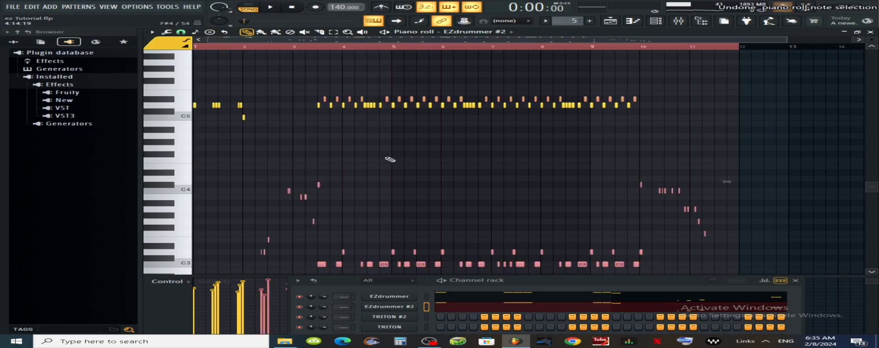
{"action": "key", "text": "ctrl+z"}
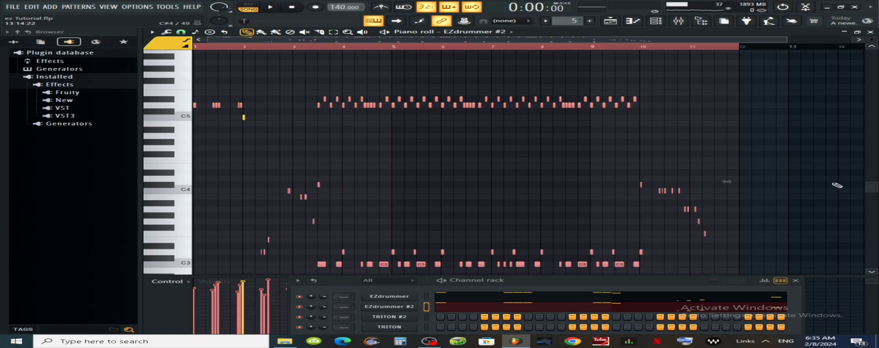
{"action": "key", "text": "ctrl+z"}
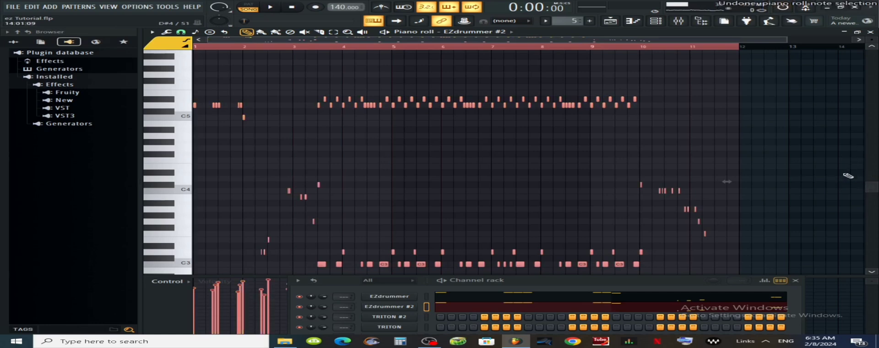
{"action": "scroll", "coordinate": [874, 188], "scroll_direction": "down", "scroll_amount": 3}
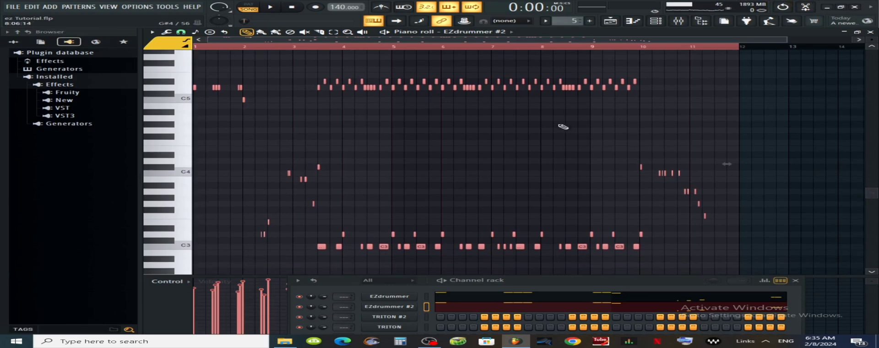
{"action": "left_click", "coordinate": [189, 175]}
{"action": "left_click", "coordinate": [191, 175], "text": "ctrl"}
{"action": "key", "text": "Delete"}
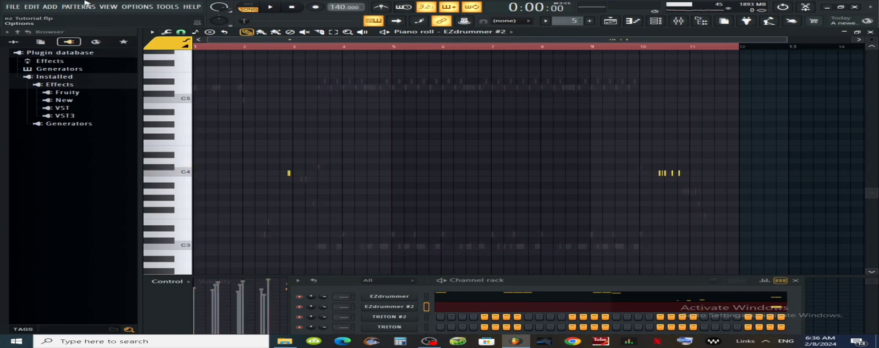
Export the isolated C4 notes as a separate MIDI file in the Scores folder and restore the full drum pattern
{"action": "left_click", "coordinate": [167, 33]}
{"action": "mouse_move", "coordinate": [213, 40]}
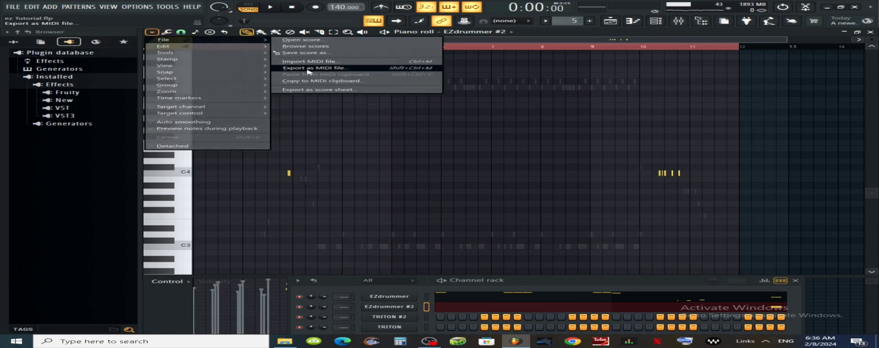
{"action": "left_click", "coordinate": [310, 68]}
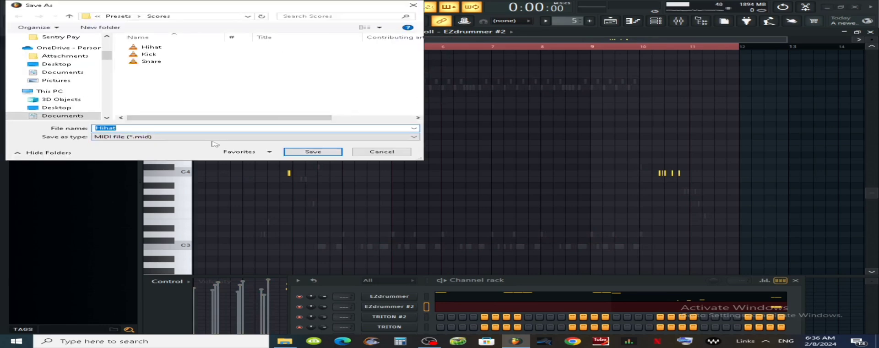
{"action": "key", "text": "BackSpace"}
{"action": "left_click", "coordinate": [313, 151]}
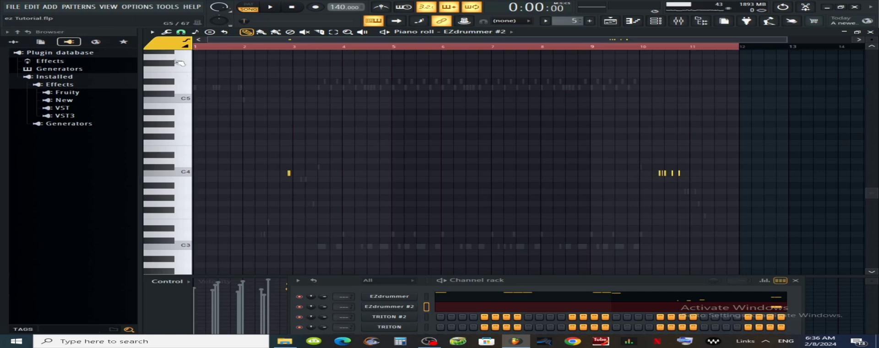
{"action": "key", "text": "ctrl+z"}
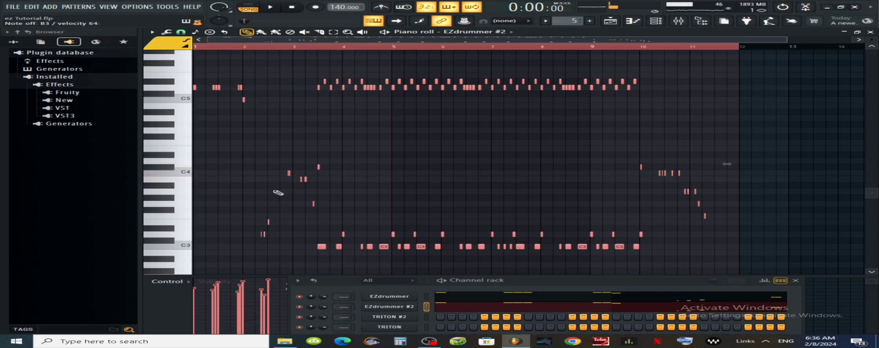
Select all notes on B3 and delete every other note in the pattern
{"action": "left_click", "coordinate": [185, 181]}
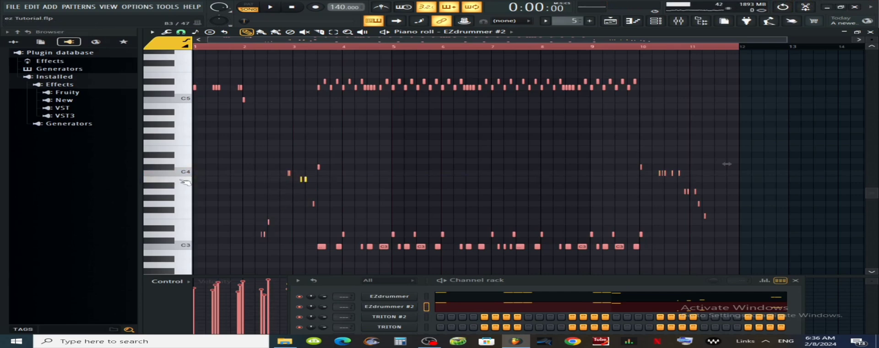
{"action": "left_click", "coordinate": [185, 181]}
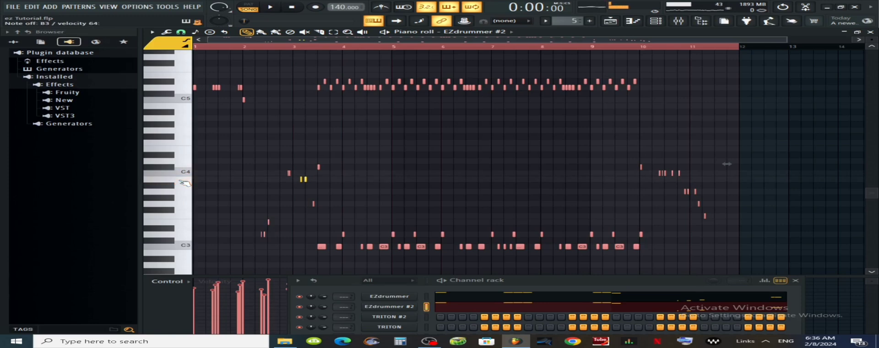
{"action": "left_click", "coordinate": [185, 182]}
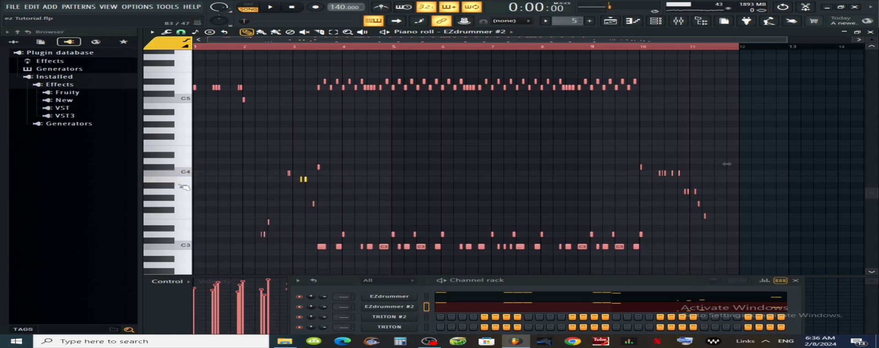
{"action": "left_click", "coordinate": [186, 183]}
{"action": "key", "text": "Delete"}
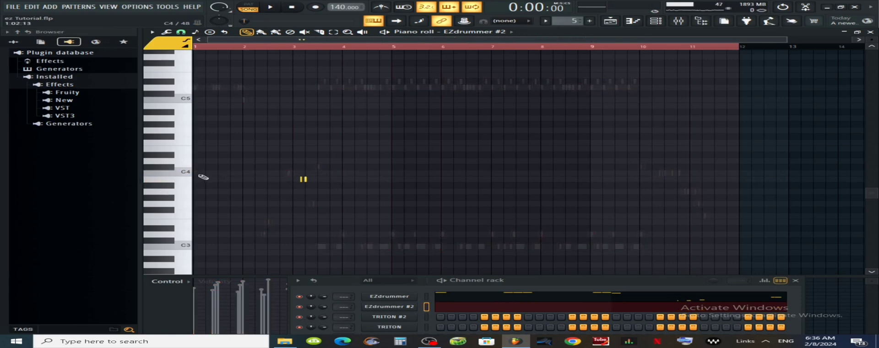
Export the isolated B3 notes as a MIDI file named Tom 2 in the Scores folder
{"action": "left_click", "coordinate": [152, 32]}
{"action": "mouse_move", "coordinate": [167, 40]}
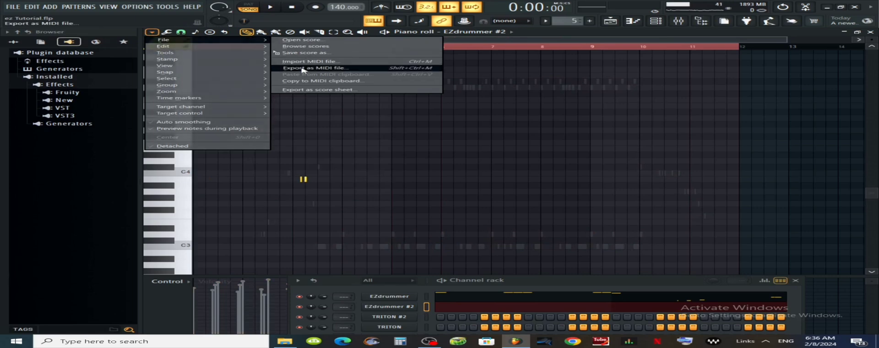
{"action": "left_click", "coordinate": [312, 68]}
{"action": "key", "text": "BackSpace"}
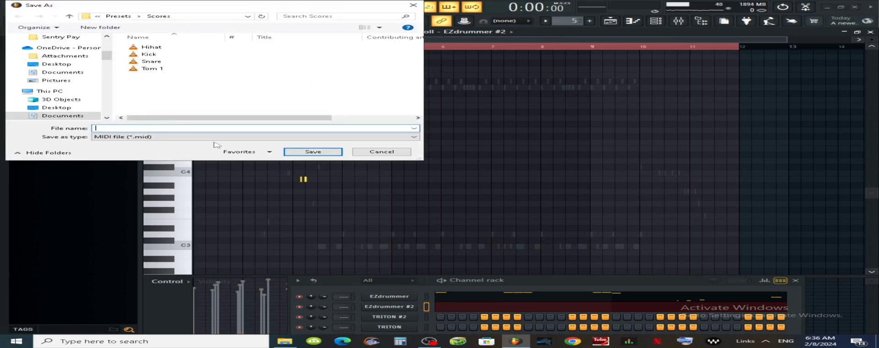
{"action": "type", "text": "Tom 2"}
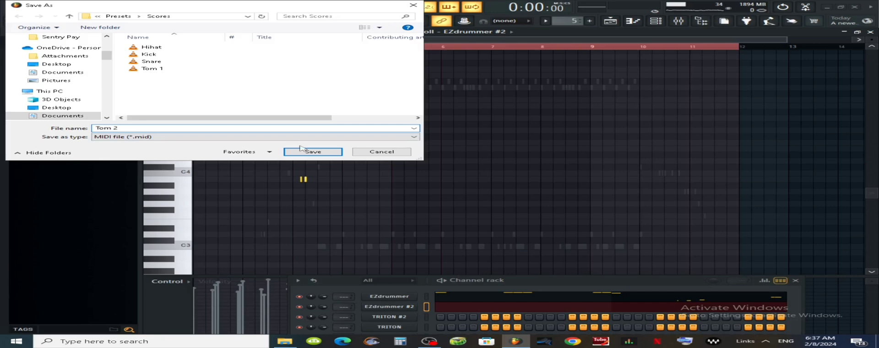
{"action": "left_click", "coordinate": [312, 152]}
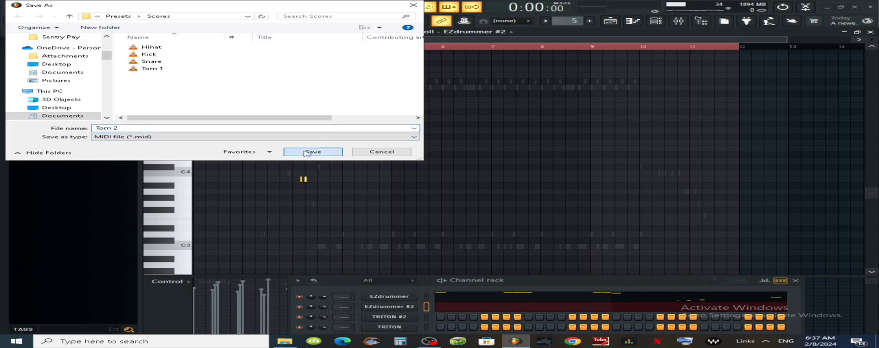
Restore the full drum pattern, select the A3 notes and delete every other note
{"action": "key", "text": "ctrl+z"}
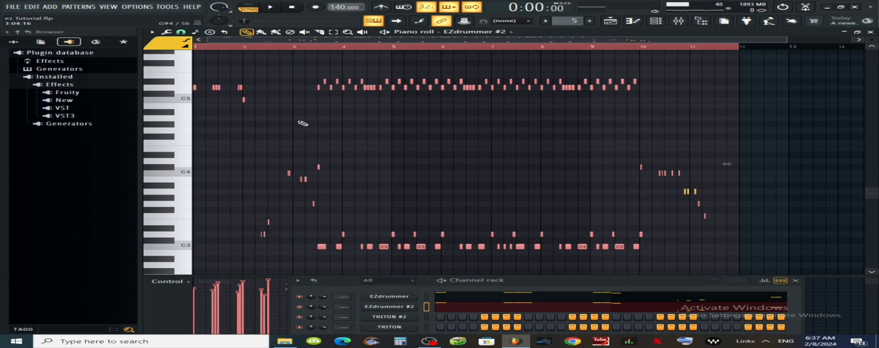
{"action": "key", "text": "Delete"}
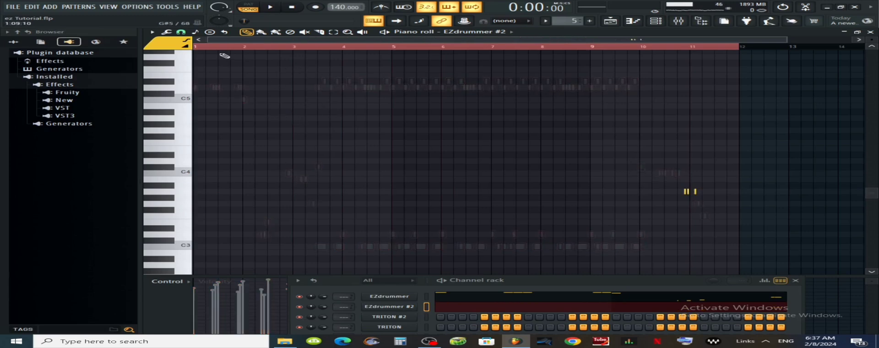
Export the isolated A3 notes as a MIDI file named Tom 3 in the Scores folder and restore the full drum pattern
{"action": "left_click", "coordinate": [152, 31]}
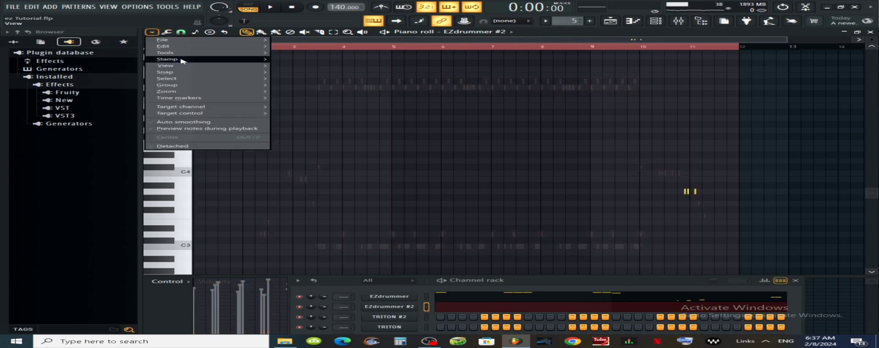
{"action": "mouse_move", "coordinate": [206, 40]}
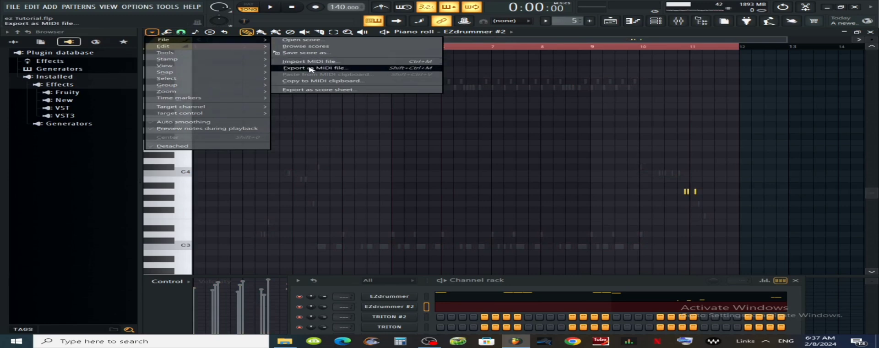
{"action": "left_click", "coordinate": [313, 68]}
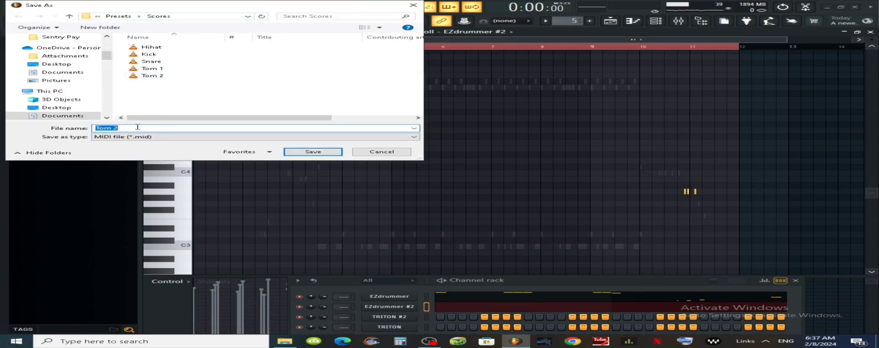
{"action": "key", "text": "BackSpace"}
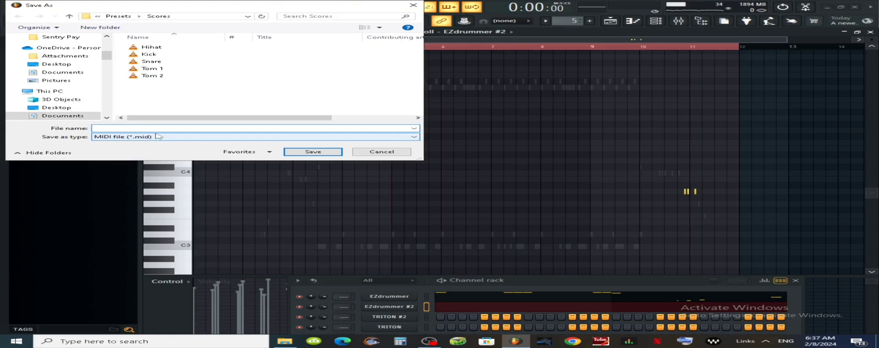
{"action": "type", "text": "Tom"}
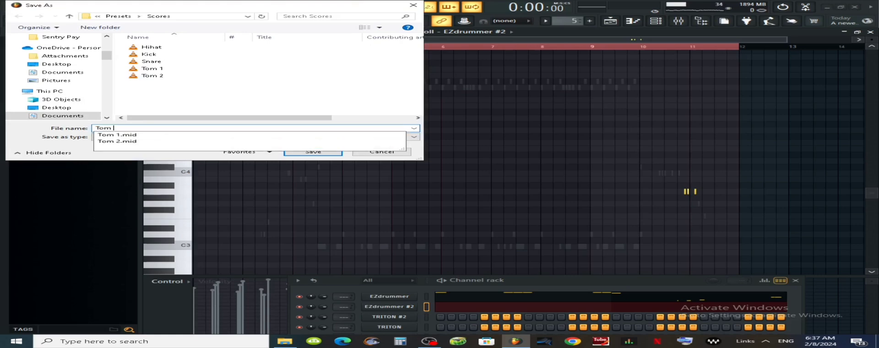
{"action": "type", "text": " 3"}
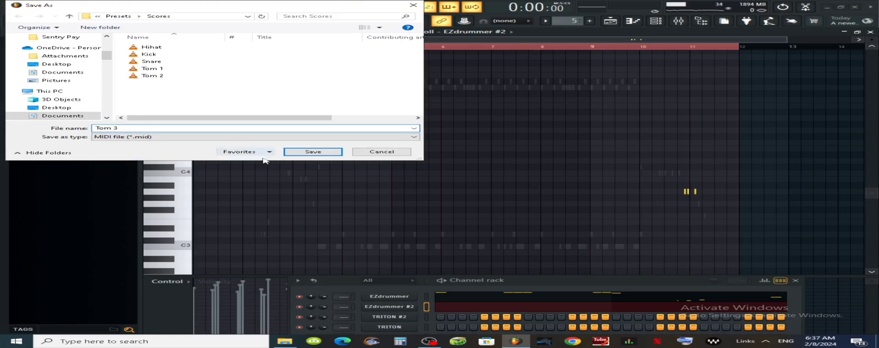
{"action": "left_click", "coordinate": [313, 151]}
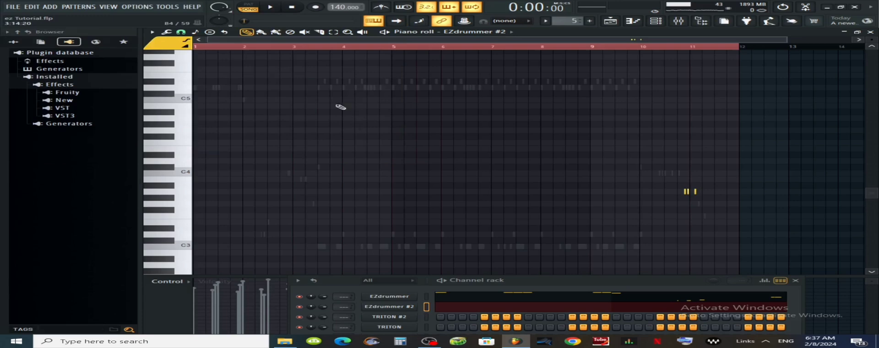
{"action": "key", "text": "ctrl+z"}
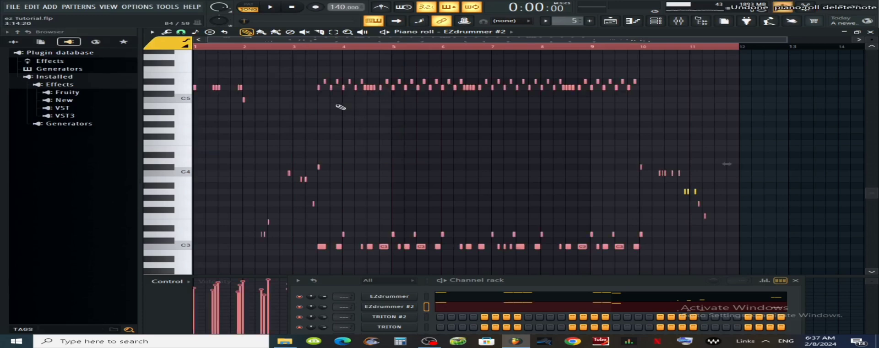
Audition the drum sounds on G3 and F3 and add the G3 notes to the selection
{"action": "left_click", "coordinate": [183, 205]}
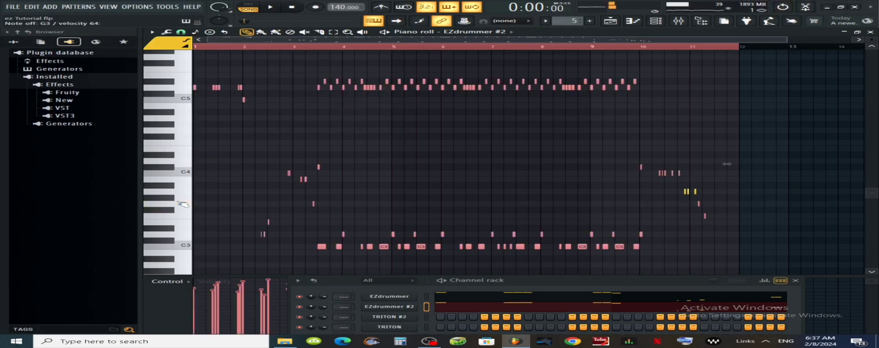
{"action": "left_click", "coordinate": [183, 204]}
{"action": "left_click", "coordinate": [182, 215]}
{"action": "left_click", "coordinate": [182, 214]}
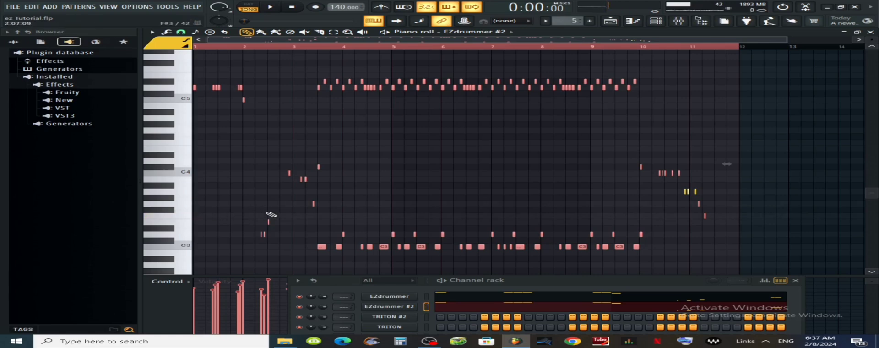
{"action": "left_click", "coordinate": [176, 206]}
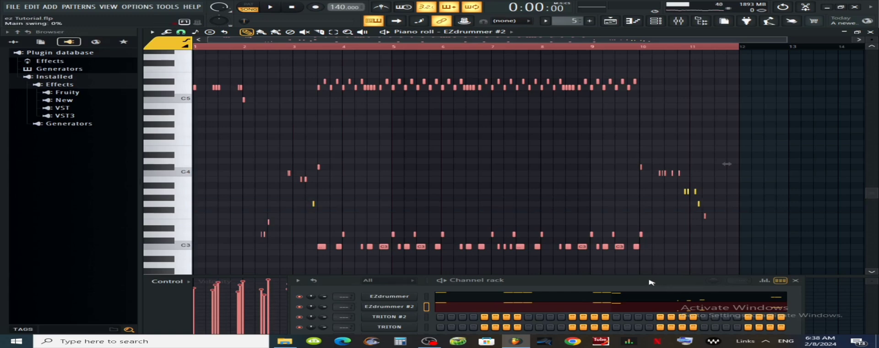
Open the EZdrummer #2 drum kit beside the piano roll and audition the last F3 note near bar 11
{"action": "left_click_drag", "start_coordinate": [650, 282], "coordinate": [675, 252]}
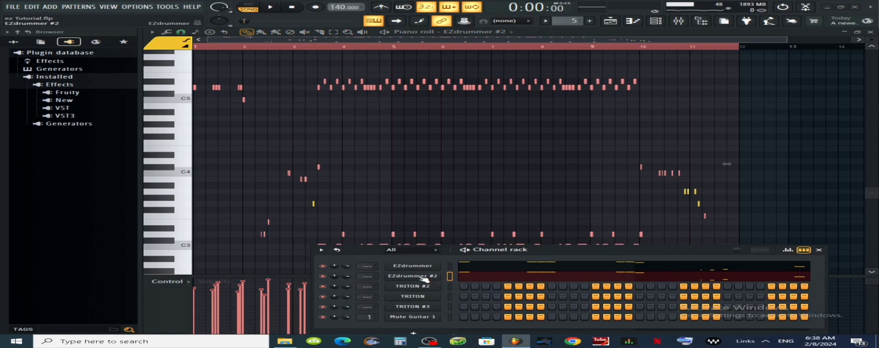
{"action": "left_click", "coordinate": [421, 278]}
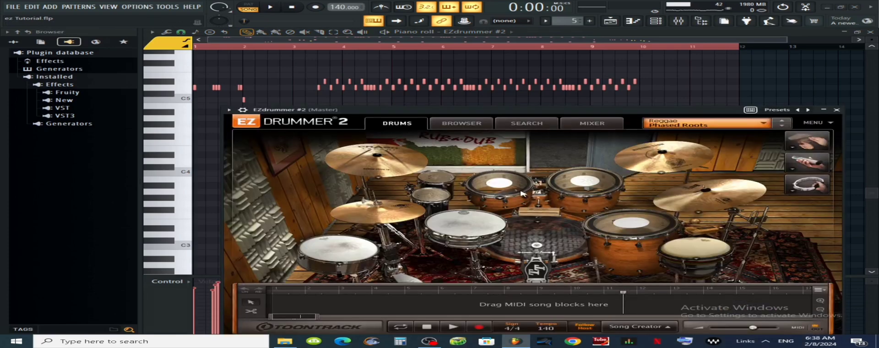
{"action": "left_click_drag", "start_coordinate": [594, 112], "coordinate": [243, 119]}
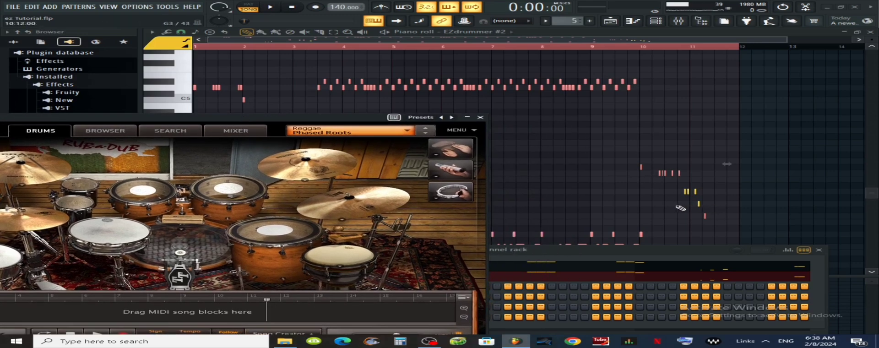
{"action": "left_click", "coordinate": [705, 216]}
{"action": "right_click", "coordinate": [706, 216]}
{"action": "left_click", "coordinate": [705, 216]}
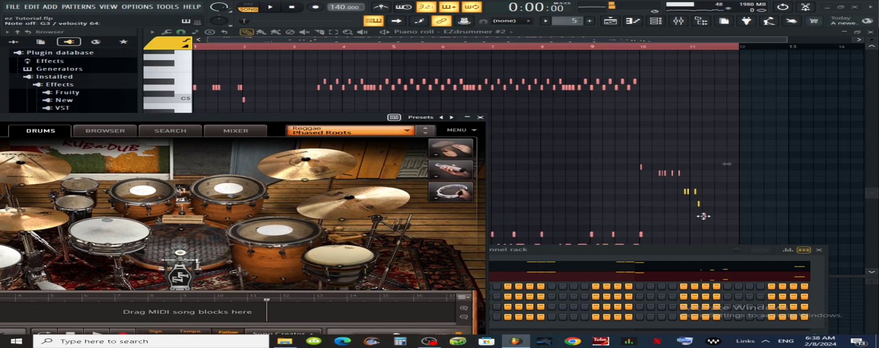
Strike the floor tom in the drum kit repeatedly to check which notes it triggers, and return to the piano roll
{"action": "left_click", "coordinate": [277, 233]}
{"action": "left_click", "coordinate": [280, 236]}
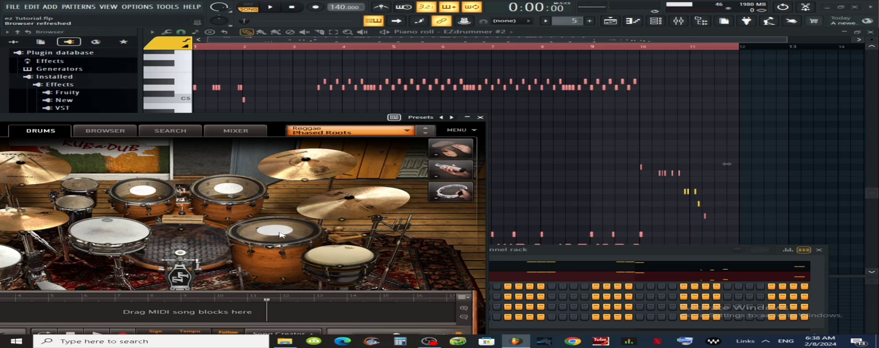
{"action": "left_click", "coordinate": [279, 232]}
{"action": "left_click", "coordinate": [281, 235]}
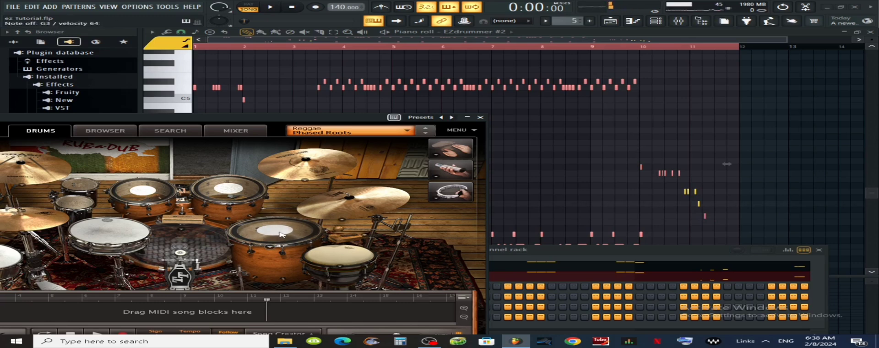
{"action": "left_click", "coordinate": [280, 235]}
{"action": "left_click", "coordinate": [280, 234]}
{"action": "left_click", "coordinate": [280, 234]}
{"action": "left_click", "coordinate": [280, 234]}
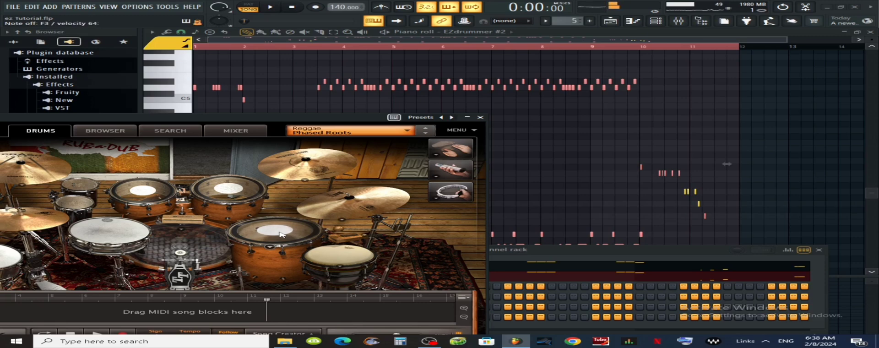
{"action": "left_click", "coordinate": [281, 234]}
{"action": "left_click", "coordinate": [280, 234]}
{"action": "left_click", "coordinate": [281, 235]}
{"action": "left_click", "coordinate": [280, 235]}
{"action": "left_click", "coordinate": [281, 234]}
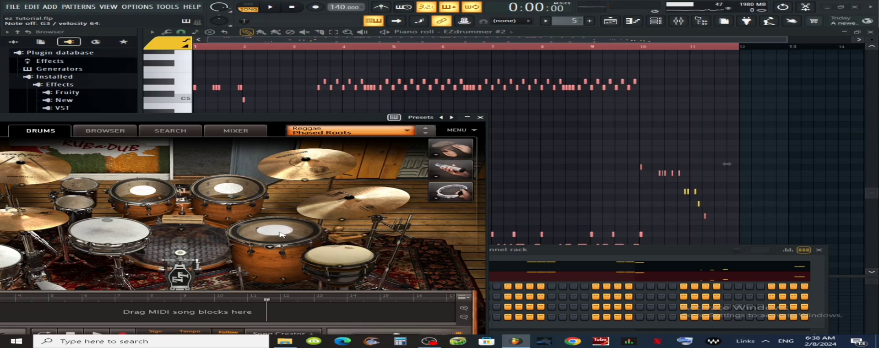
{"action": "left_click", "coordinate": [280, 234]}
{"action": "left_click", "coordinate": [280, 234]}
{"action": "left_click", "coordinate": [280, 234]}
{"action": "left_click", "coordinate": [280, 234]}
{"action": "left_click", "coordinate": [280, 234]}
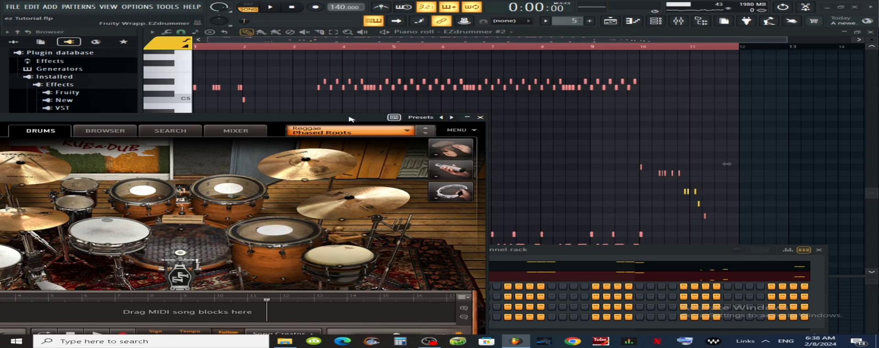
{"action": "left_click_drag", "start_coordinate": [354, 120], "coordinate": [458, 170]}
{"action": "left_click", "coordinate": [586, 165]}
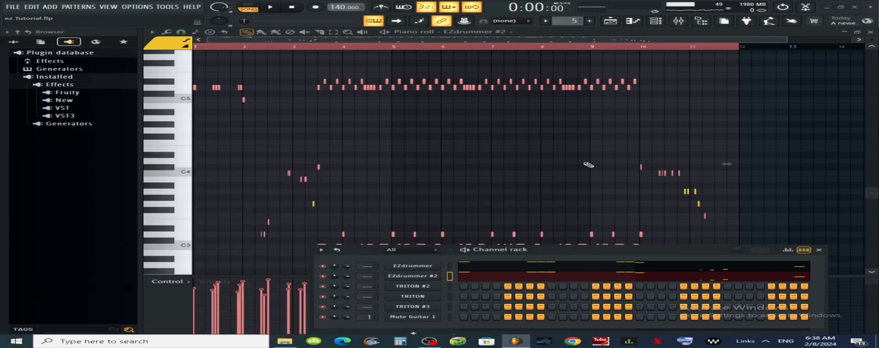
Select all notes on G3 and F3 and delete every other note in the pattern
{"action": "left_click", "coordinate": [185, 216]}
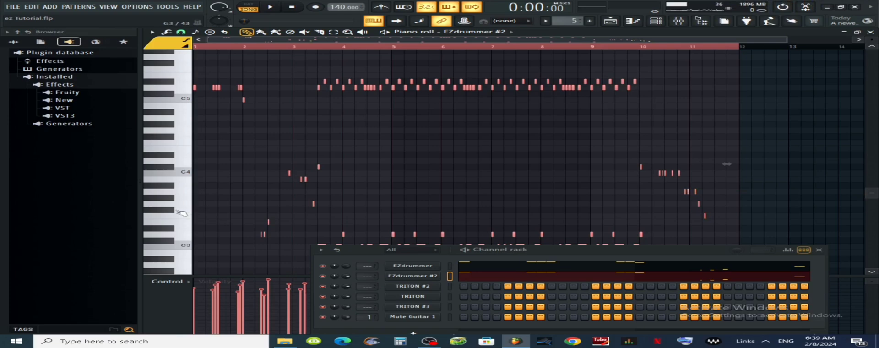
{"action": "left_click", "coordinate": [179, 210]}
{"action": "left_click", "coordinate": [186, 209]}
{"action": "left_click", "coordinate": [184, 207]}
{"action": "left_click", "coordinate": [190, 212]}
{"action": "key", "text": "Delete"}
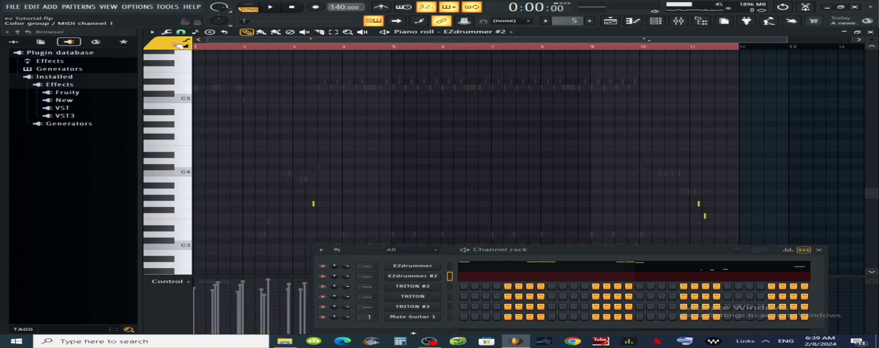
Export the isolated G3 and F3 notes as a MIDI file named Tom 4, and undo the deletion of the other notes
{"action": "left_click", "coordinate": [154, 34]}
{"action": "mouse_move", "coordinate": [165, 40]}
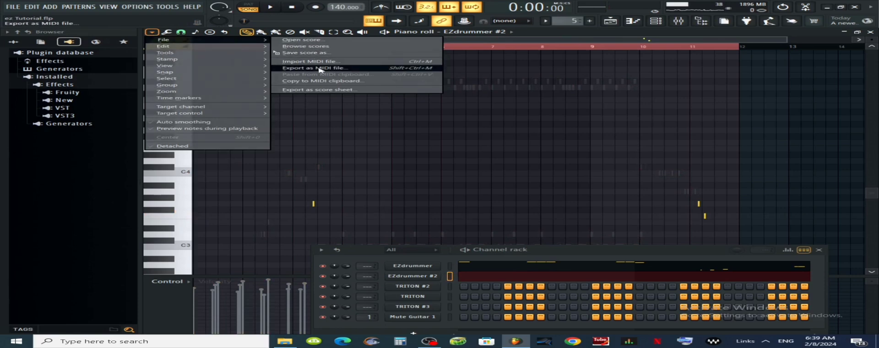
{"action": "left_click", "coordinate": [316, 67]}
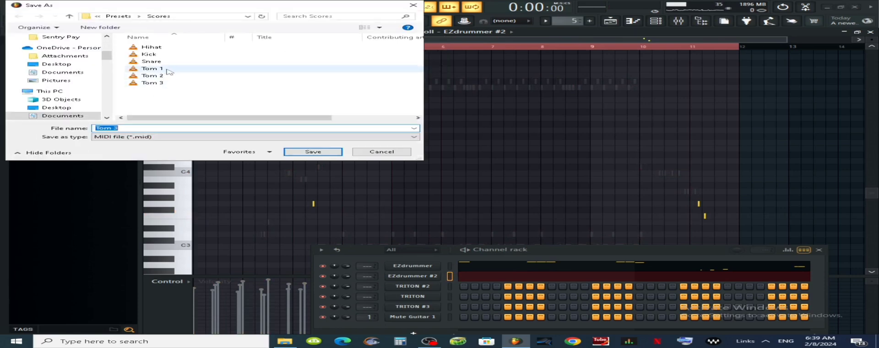
{"action": "left_click", "coordinate": [124, 127]}
{"action": "key", "text": "BackSpace"}
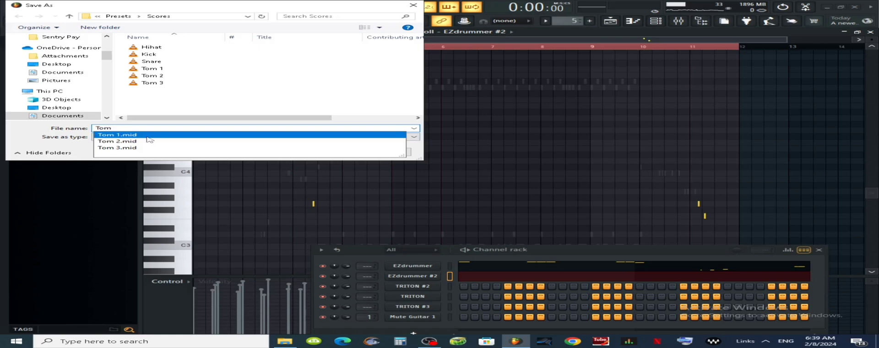
{"action": "type", "text": "4"}
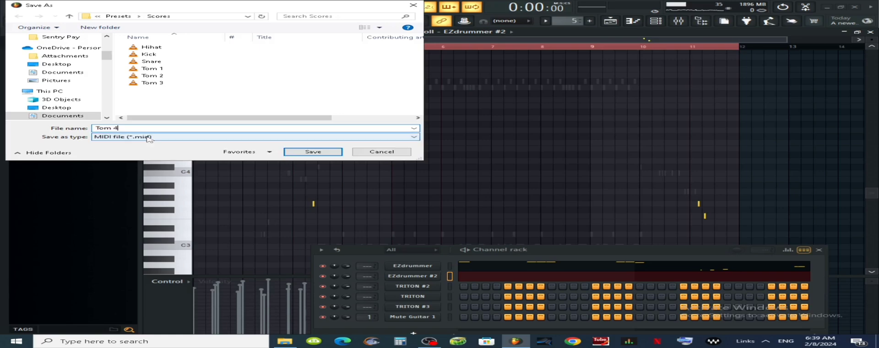
{"action": "left_click", "coordinate": [312, 152]}
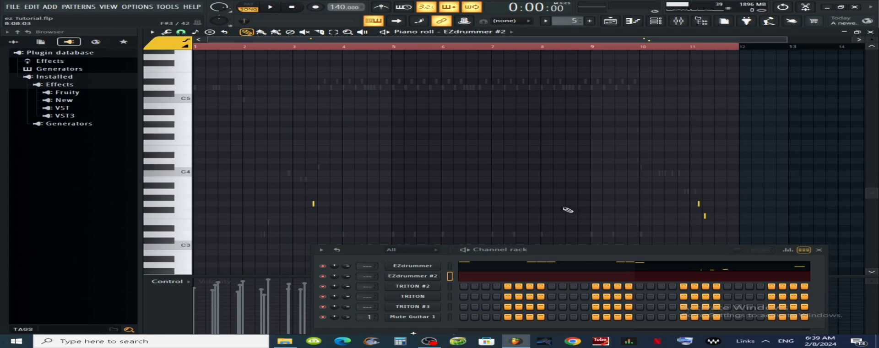
{"action": "key", "text": "ctrl+v"}
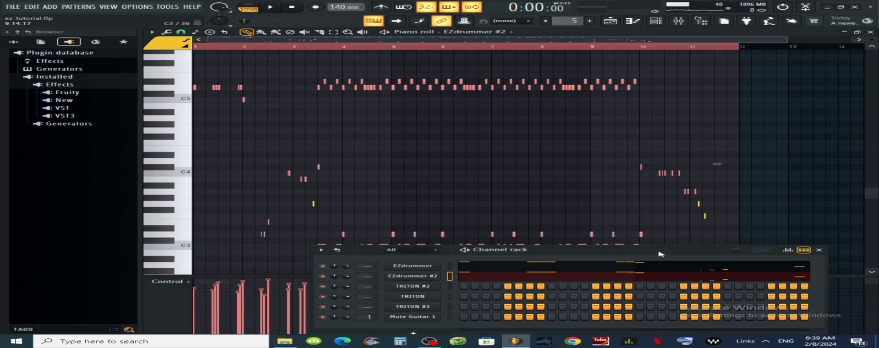
Move the channel rack aside and audition the drum sounds on B3 and C4
{"action": "left_click_drag", "start_coordinate": [661, 252], "coordinate": [608, 248]}
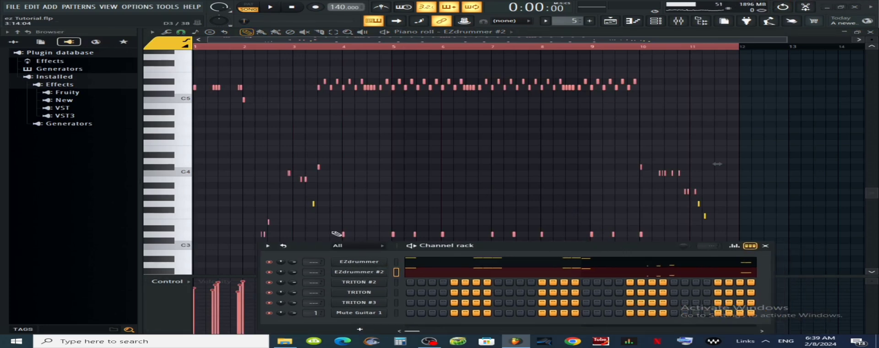
{"action": "left_click", "coordinate": [182, 183]}
{"action": "left_click", "coordinate": [181, 182]}
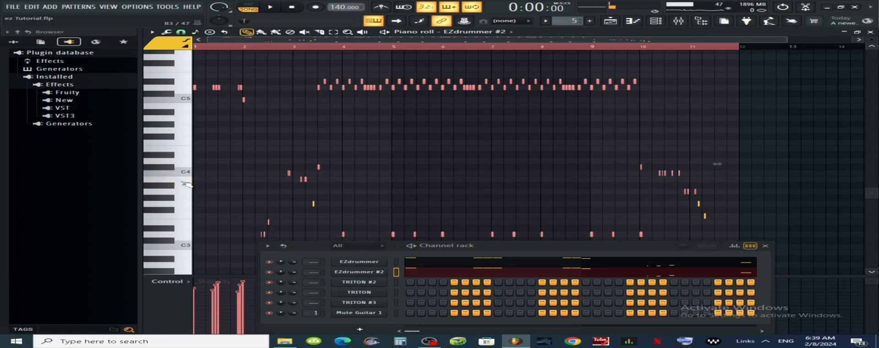
{"action": "left_click", "coordinate": [181, 181]}
{"action": "left_click", "coordinate": [183, 172]}
Open the EZdrummer #2 drum kit and arrange it below the piano roll notes between C3 and C4
{"action": "left_click_drag", "start_coordinate": [499, 248], "coordinate": [546, 220]}
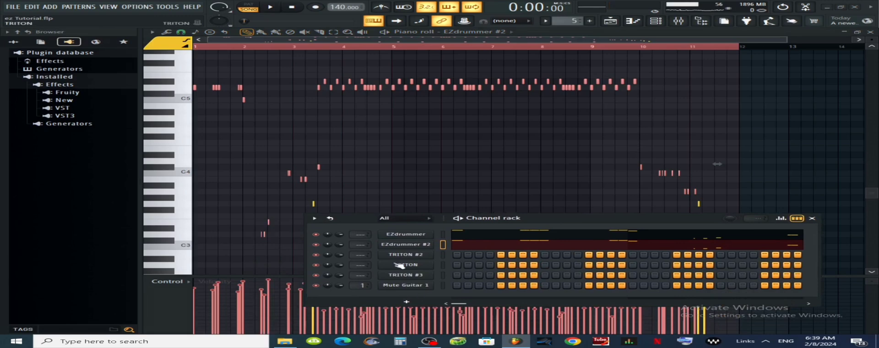
{"action": "left_click", "coordinate": [413, 246]}
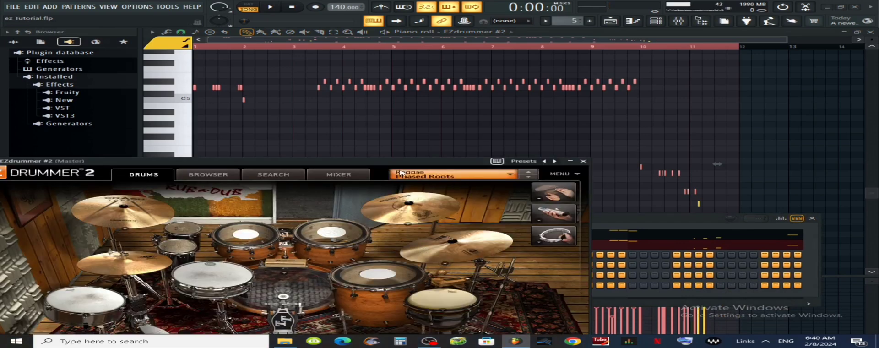
{"action": "left_click_drag", "start_coordinate": [394, 163], "coordinate": [513, 210]}
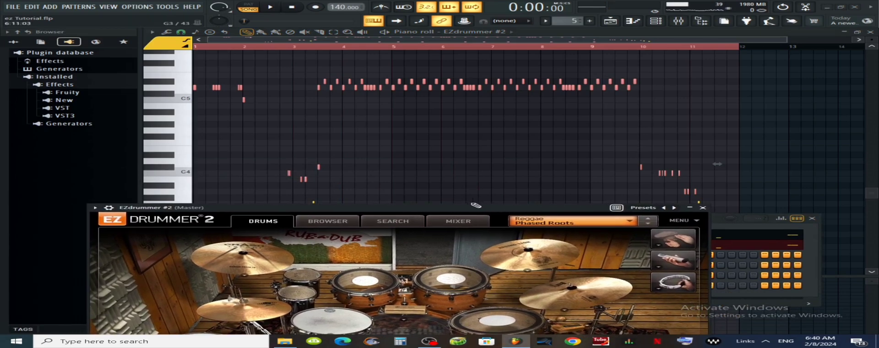
{"action": "left_click_drag", "start_coordinate": [457, 209], "coordinate": [552, 203]}
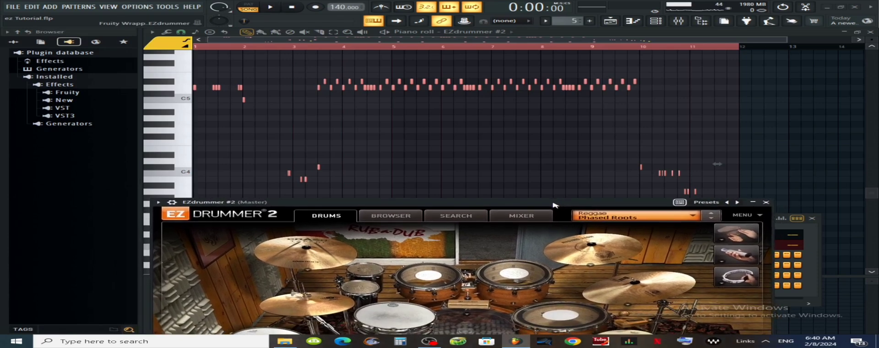
{"action": "left_click", "coordinate": [423, 278]}
{"action": "left_click_drag", "start_coordinate": [488, 204], "coordinate": [404, 183]}
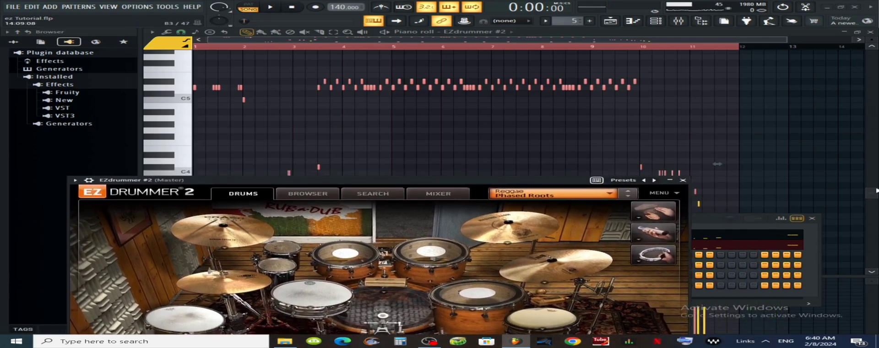
{"action": "left_click_drag", "start_coordinate": [876, 191], "coordinate": [875, 225]}
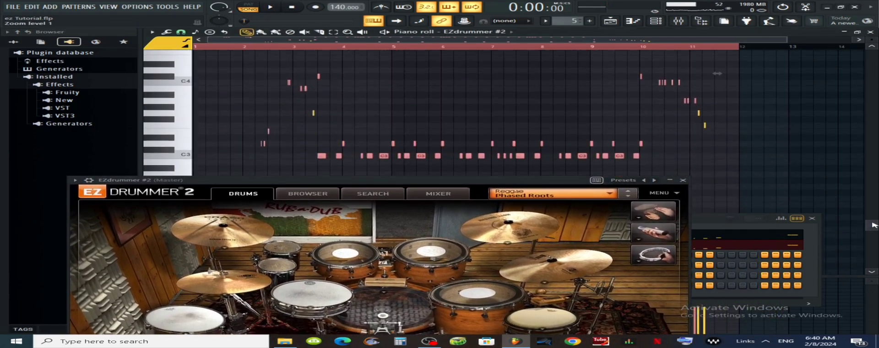
{"action": "left_click_drag", "start_coordinate": [513, 183], "coordinate": [625, 177]}
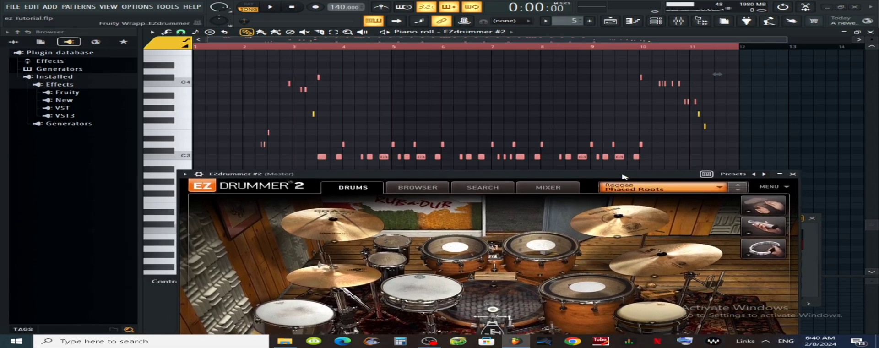
Audition B3 and C4 and strike the first rack tom in the drum kit to compare their sounds
{"action": "left_click", "coordinate": [188, 92]}
{"action": "left_click", "coordinate": [190, 93]}
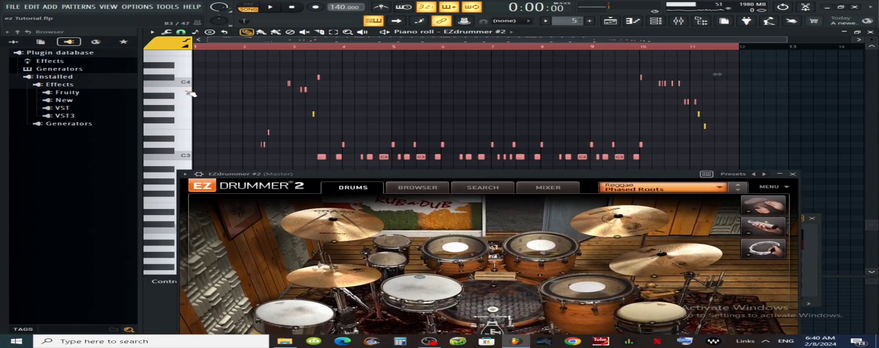
{"action": "left_click", "coordinate": [190, 93]}
{"action": "left_click", "coordinate": [183, 84]}
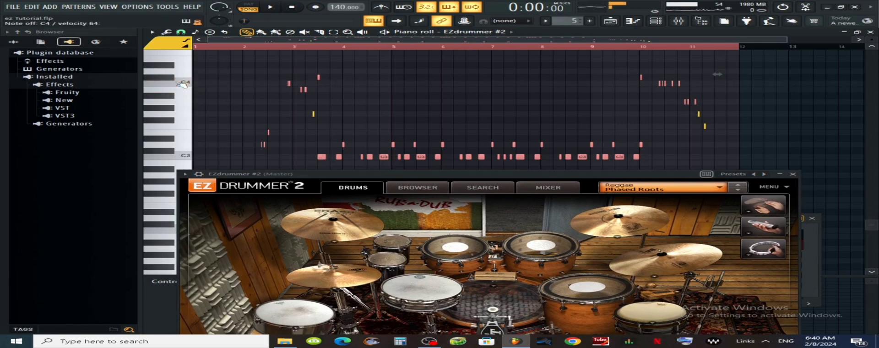
{"action": "left_click", "coordinate": [183, 84]}
{"action": "left_click", "coordinate": [453, 256]}
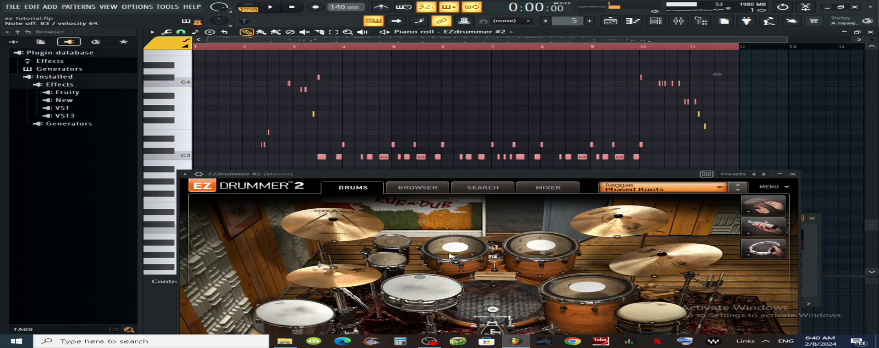
Audition B3 and A3 repeatedly to identify their toms, and close the EZdrummer #2 drum kit
{"action": "left_click", "coordinate": [175, 88]}
{"action": "left_click", "coordinate": [174, 88]}
{"action": "left_click", "coordinate": [175, 88]}
{"action": "left_click", "coordinate": [174, 88]}
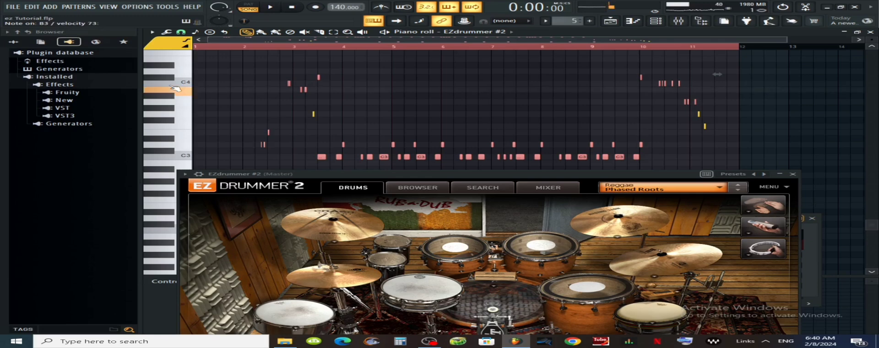
{"action": "left_click", "coordinate": [175, 88]}
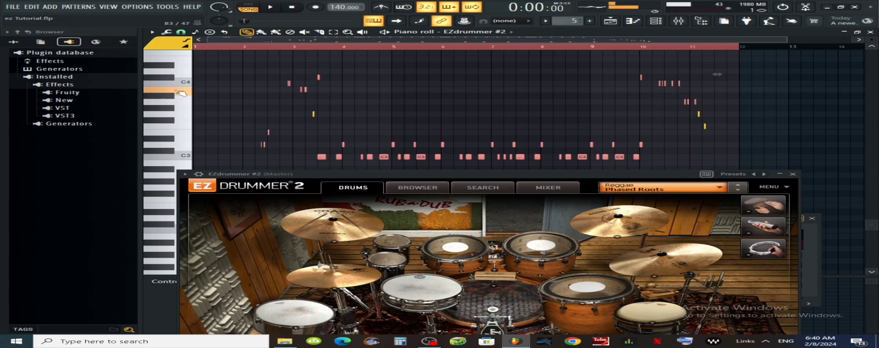
{"action": "left_click", "coordinate": [187, 107]}
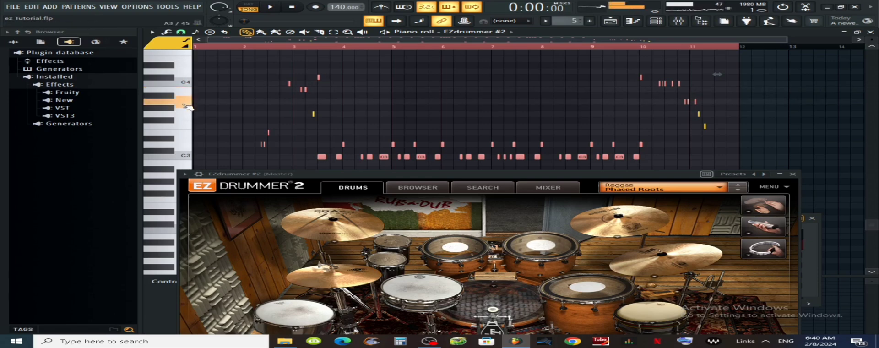
{"action": "left_click", "coordinate": [187, 107]}
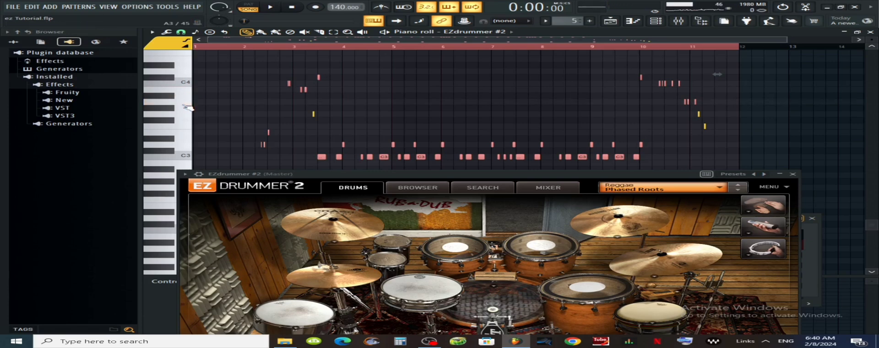
{"action": "left_click", "coordinate": [186, 108]}
{"action": "left_click_drag", "start_coordinate": [533, 179], "coordinate": [500, 189]}
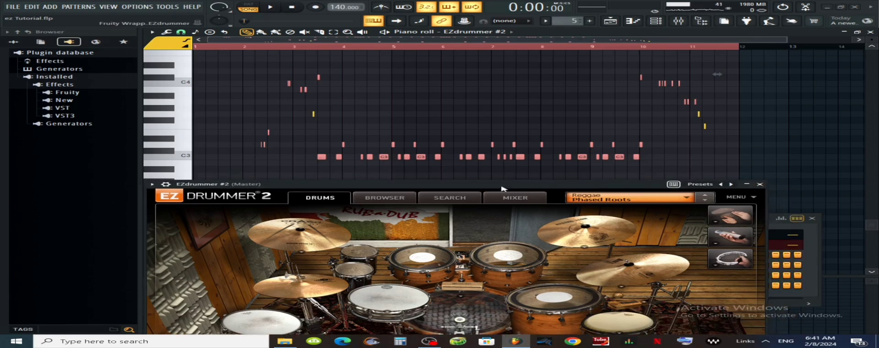
{"action": "left_click", "coordinate": [760, 185]}
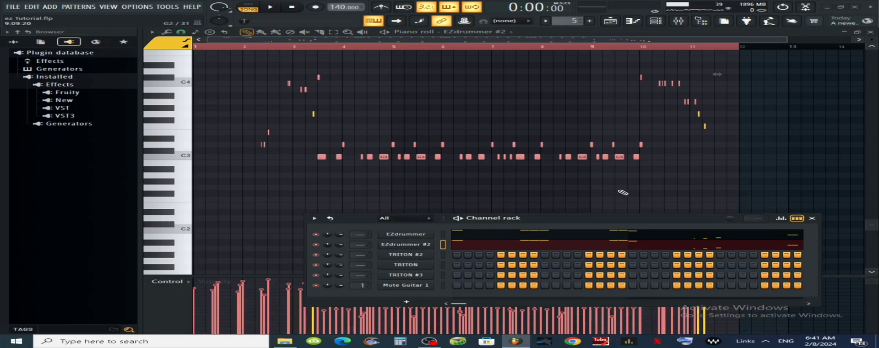
Audition the drum sounds on the piano roll keys from B3 up to D4
{"action": "scroll", "coordinate": [468, 155], "scroll_direction": "up", "scroll_amount": 4}
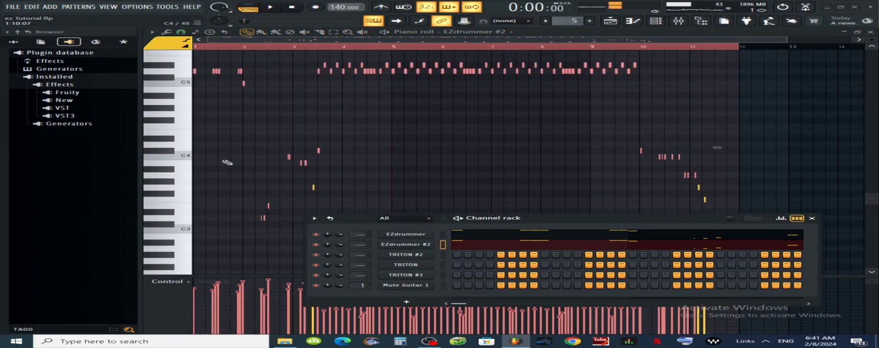
{"action": "left_click", "coordinate": [179, 153]}
{"action": "left_click", "coordinate": [179, 150]}
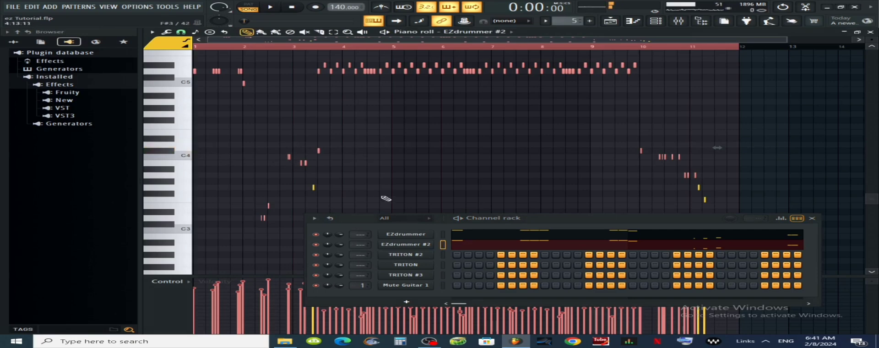
{"action": "left_click", "coordinate": [182, 156]}
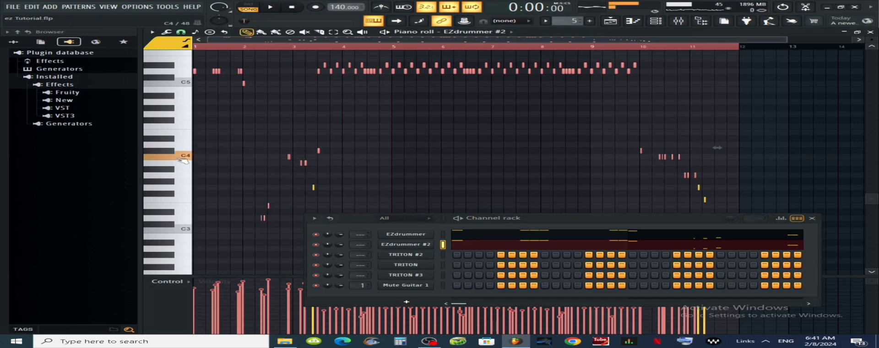
{"action": "left_click", "coordinate": [181, 162]}
{"action": "left_click", "coordinate": [178, 147]}
{"action": "left_click", "coordinate": [175, 147]}
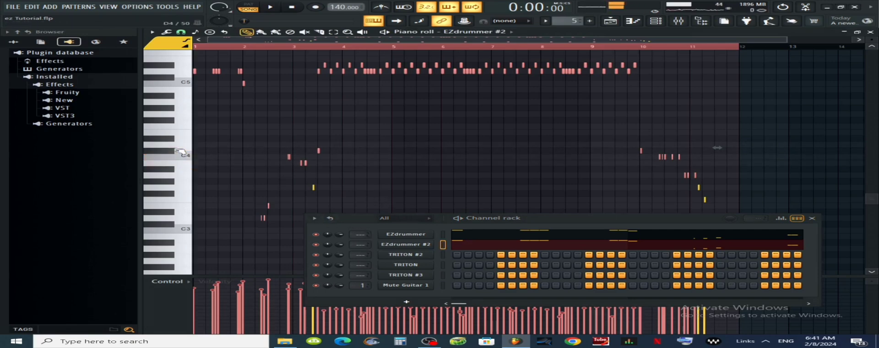
Audition C#4, select all notes on it and delete every other note in the pattern
{"action": "left_click", "coordinate": [170, 150]}
{"action": "left_click", "coordinate": [169, 152]}
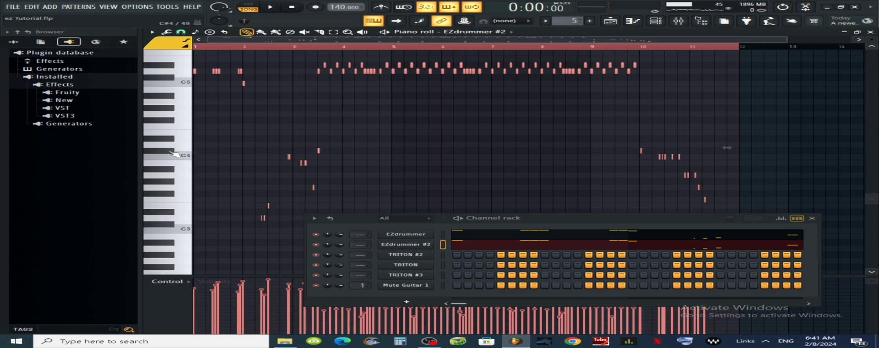
{"action": "double_click", "coordinate": [171, 151]}
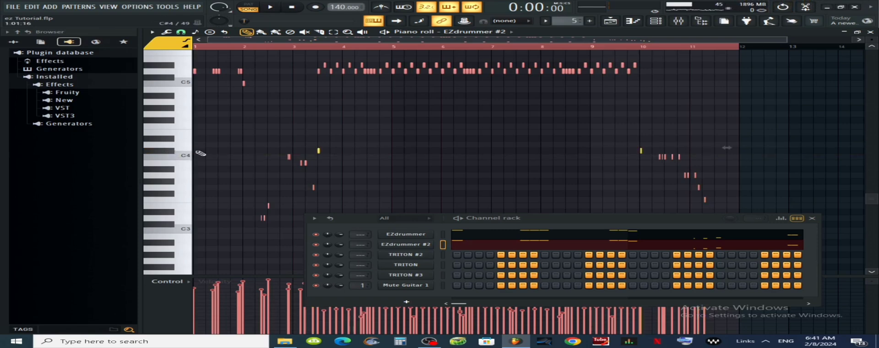
Export the isolated C#4 notes as a separate MIDI file in the Scores folder, and undo the deletion of the other notes
{"action": "left_click", "coordinate": [152, 32]}
{"action": "mouse_move", "coordinate": [165, 40]}
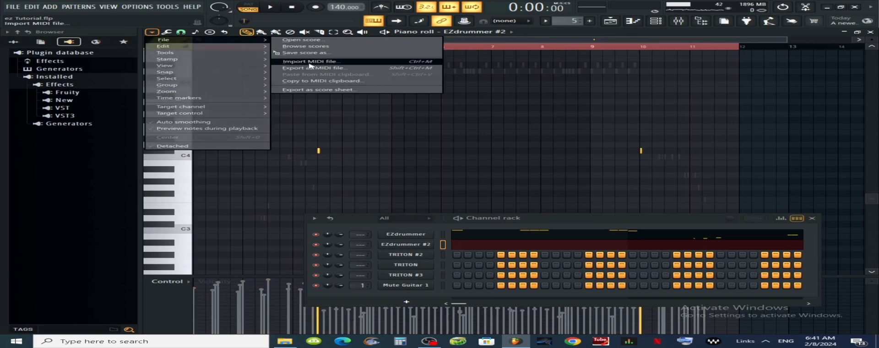
{"action": "left_click", "coordinate": [312, 68]}
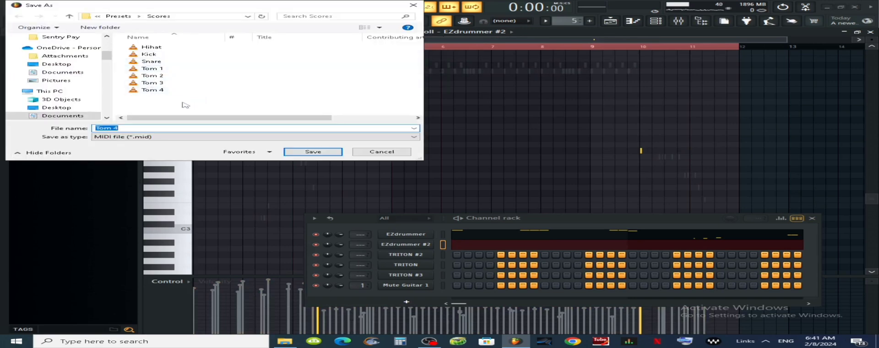
{"action": "key", "text": "BackSpace"}
{"action": "left_click", "coordinate": [312, 153]}
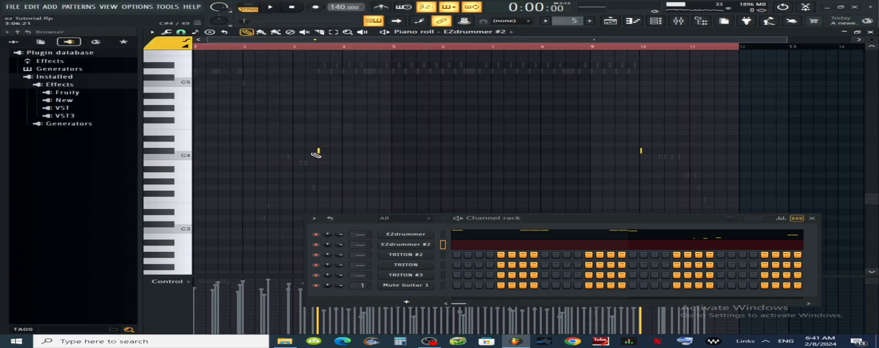
{"action": "scroll", "coordinate": [594, 173], "scroll_direction": "down", "scroll_amount": 6}
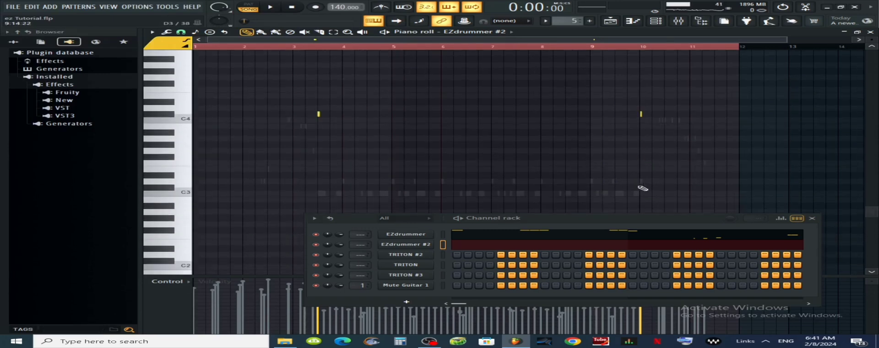
{"action": "key", "text": "ctrl+v"}
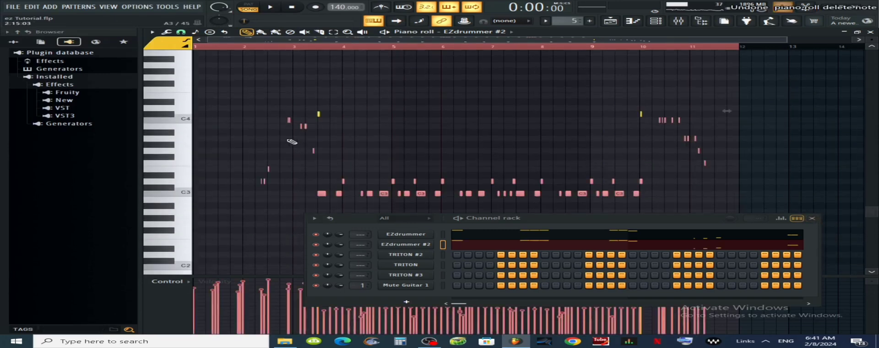
Audition the drum sounds on the piano roll keys from G3 up into the fifth octave to check each note's instrument
{"action": "left_click", "coordinate": [185, 153]}
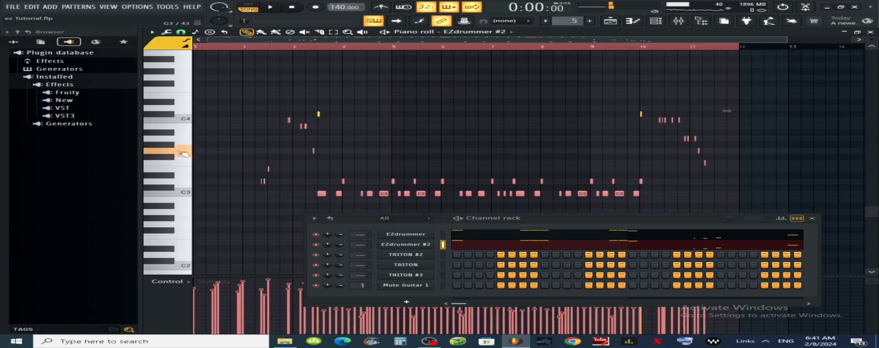
{"action": "left_click", "coordinate": [184, 130]}
{"action": "left_click", "coordinate": [182, 120]}
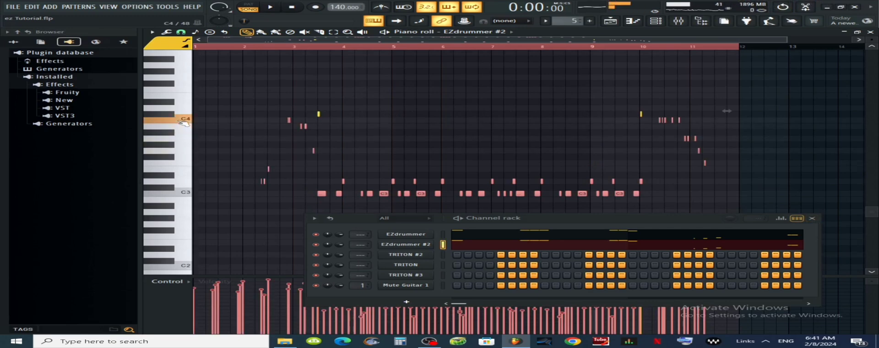
{"action": "left_click", "coordinate": [182, 120]}
{"action": "left_click", "coordinate": [182, 110]}
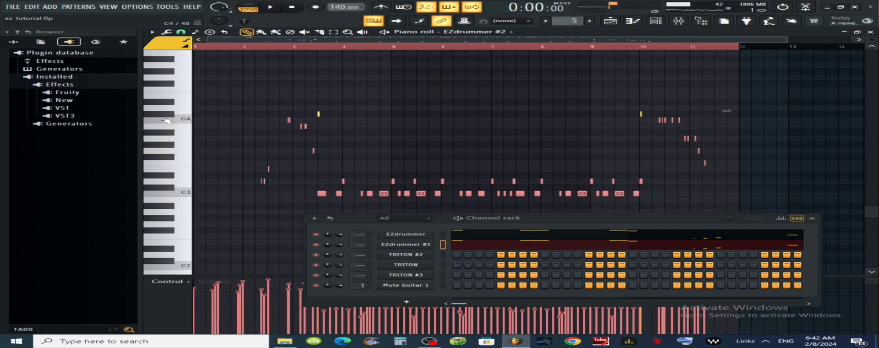
{"action": "scroll", "coordinate": [174, 121], "scroll_direction": "up", "scroll_amount": 6}
{"action": "left_click", "coordinate": [168, 140]}
{"action": "left_click", "coordinate": [179, 164]}
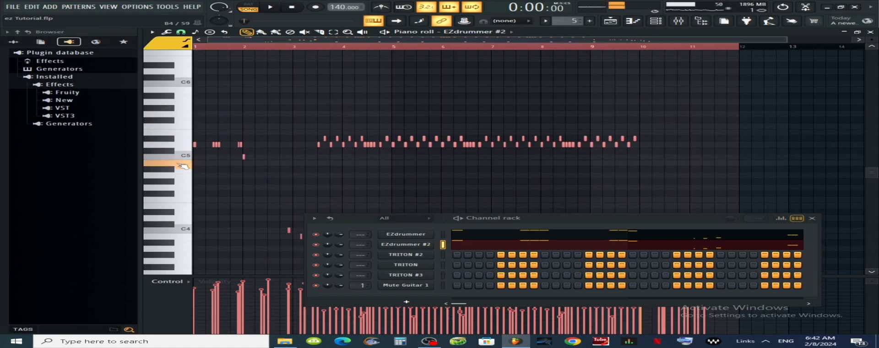
{"action": "left_click", "coordinate": [179, 144]}
{"action": "scroll", "coordinate": [182, 150], "scroll_direction": "up", "scroll_amount": 4}
{"action": "scroll", "coordinate": [226, 161], "scroll_direction": "down", "scroll_amount": 10}
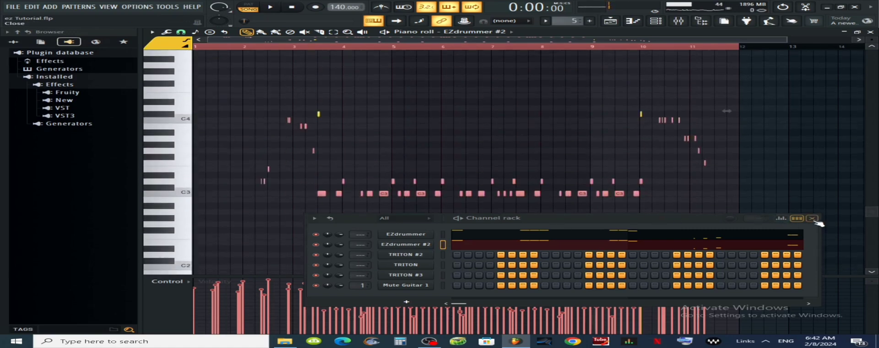
Clear all EZdrummer #2 notes from Pattern 5 and delete Pattern 5 from the project
{"action": "left_click", "coordinate": [871, 32]}
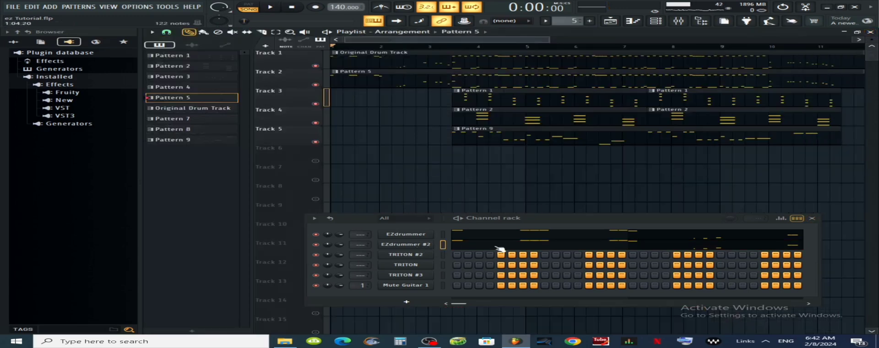
{"action": "key", "text": "F7"}
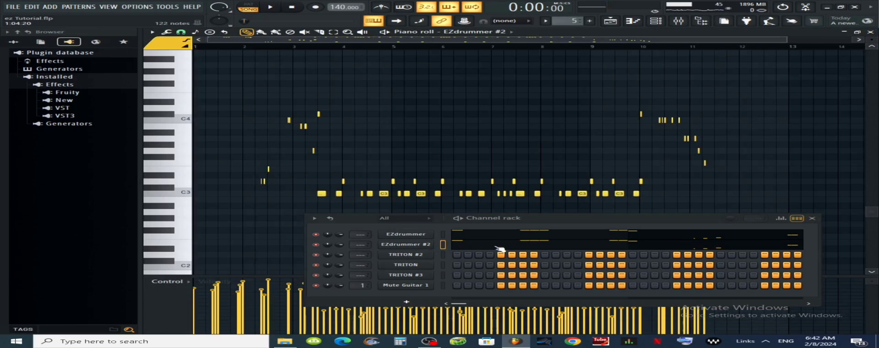
{"action": "key", "text": "Delete"}
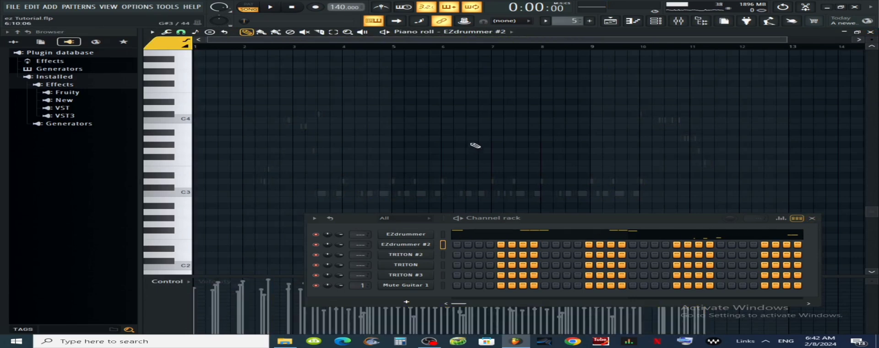
{"action": "left_click", "coordinate": [870, 32]}
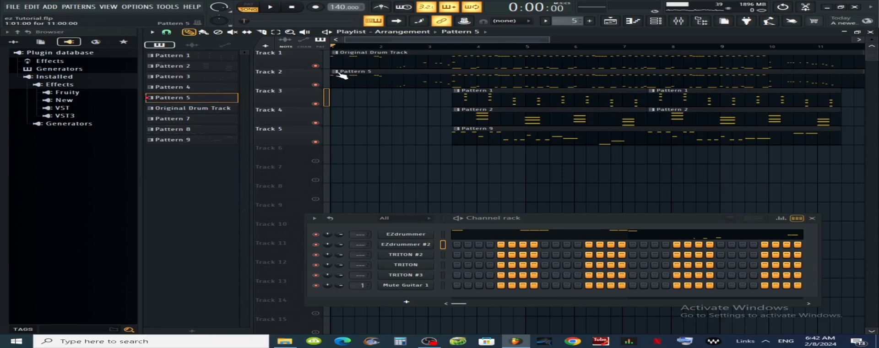
{"action": "right_click", "coordinate": [217, 99]}
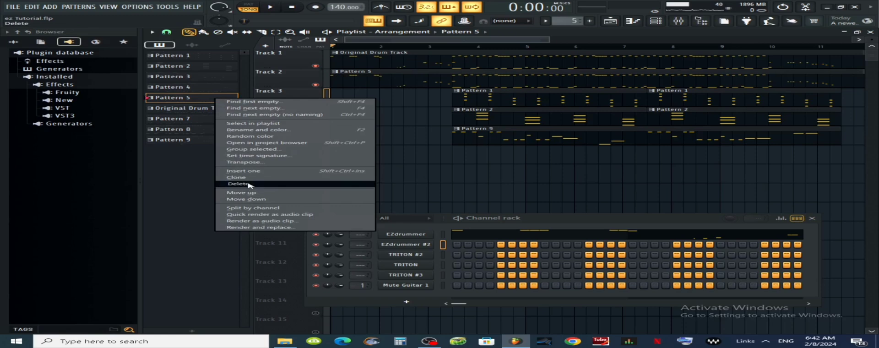
{"action": "left_click", "coordinate": [249, 185]}
{"action": "left_click", "coordinate": [498, 193]}
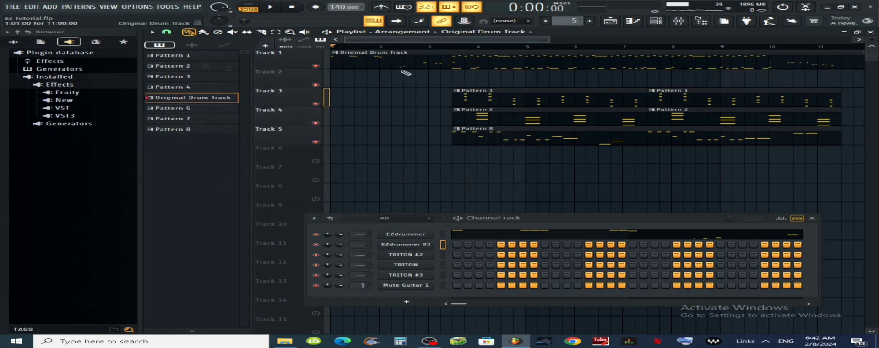
{"action": "left_click", "coordinate": [659, 26]}
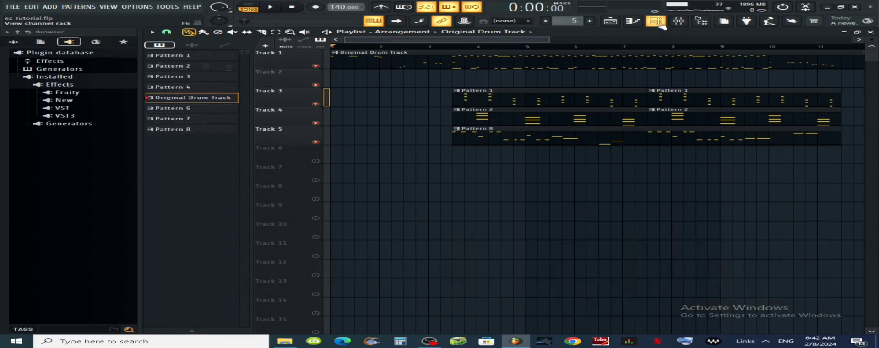
{"action": "left_click", "coordinate": [660, 25]}
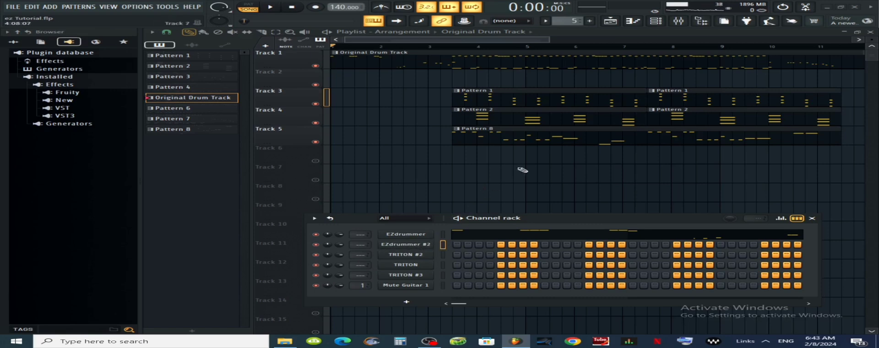
Add a new pattern named Kick and open the EZdrummer #2 channel's piano roll for it
{"action": "left_click", "coordinate": [594, 22]}
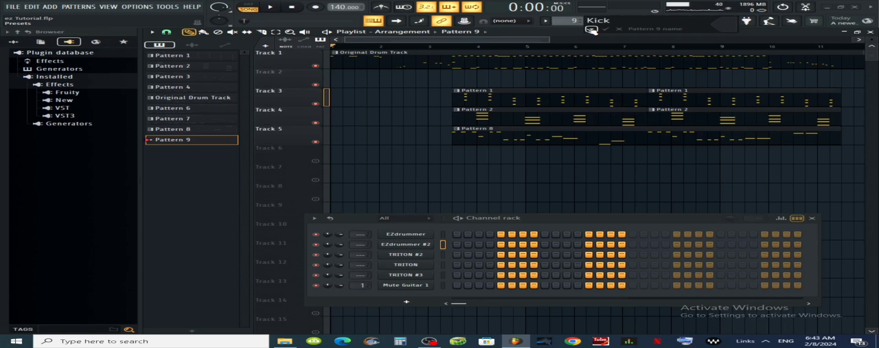
{"action": "key", "text": "Return"}
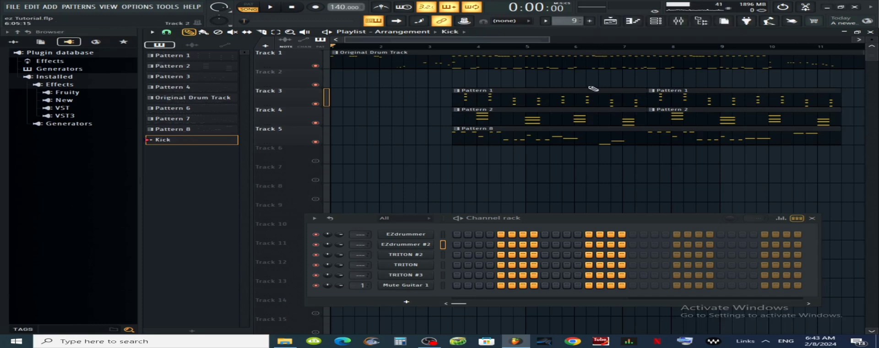
{"action": "left_click", "coordinate": [414, 245]}
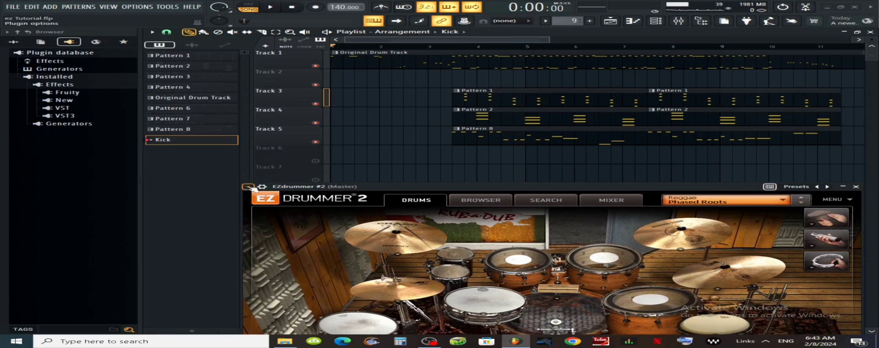
{"action": "left_click", "coordinate": [249, 188]}
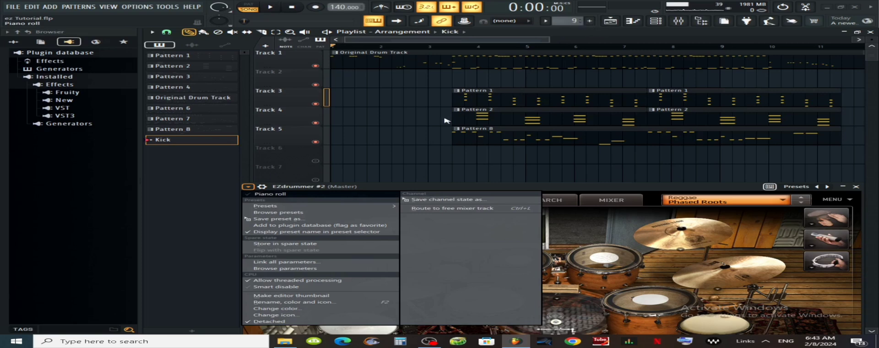
{"action": "left_click", "coordinate": [269, 194]}
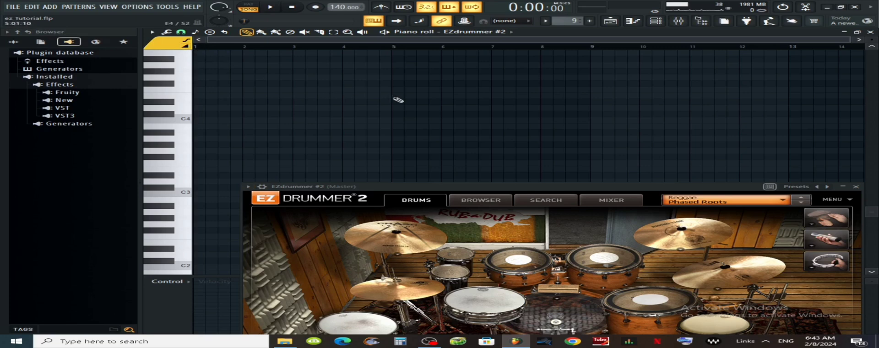
Import the Kick MIDI file from the Scores folder into the Kick pattern's piano roll
{"action": "left_click", "coordinate": [153, 32]}
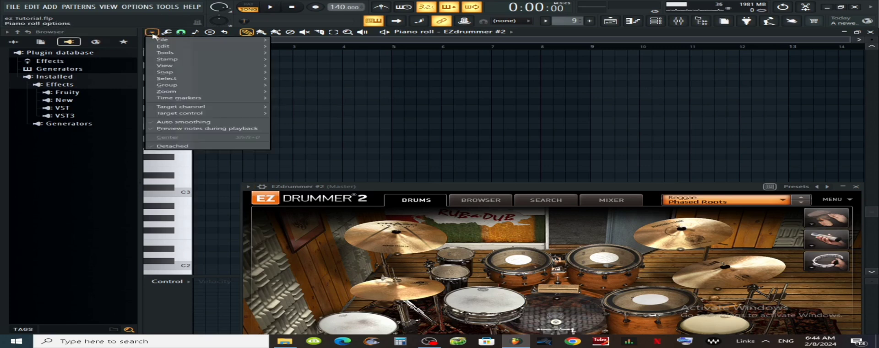
{"action": "mouse_move", "coordinate": [162, 40]}
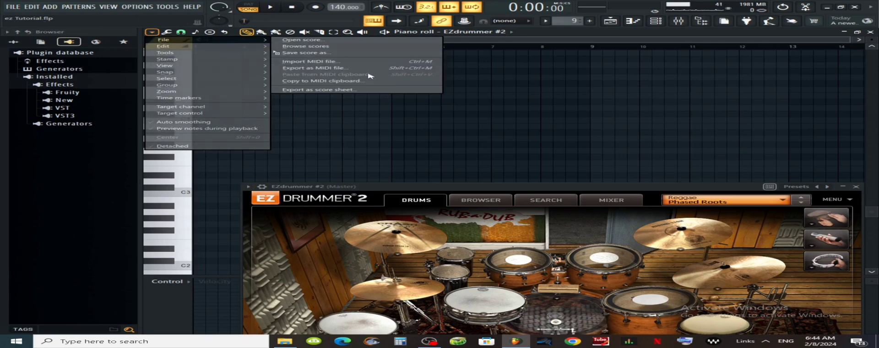
{"action": "left_click", "coordinate": [302, 64]}
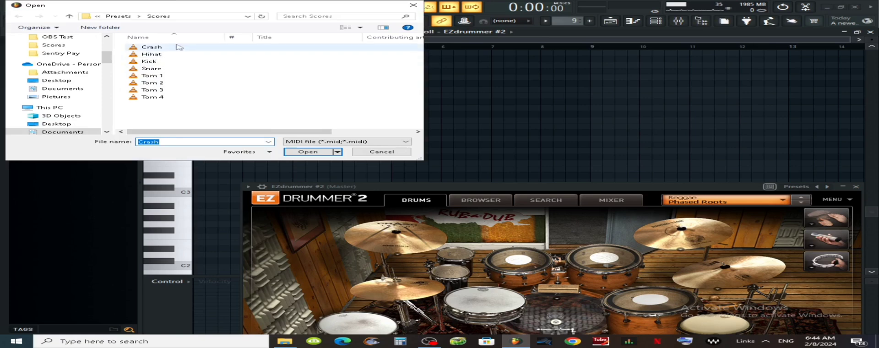
{"action": "left_click", "coordinate": [151, 62]}
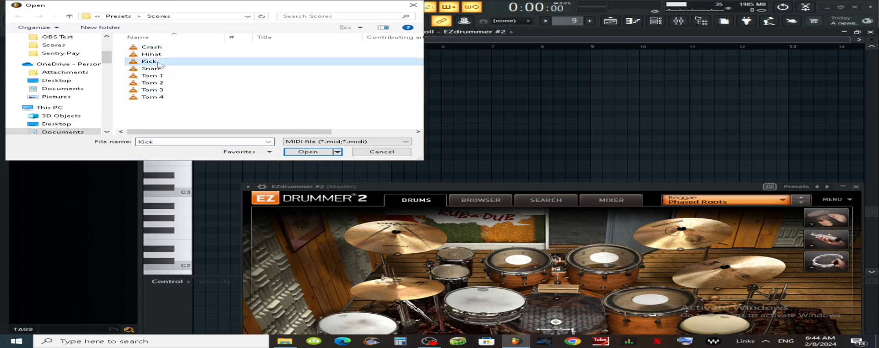
{"action": "left_click", "coordinate": [308, 152]}
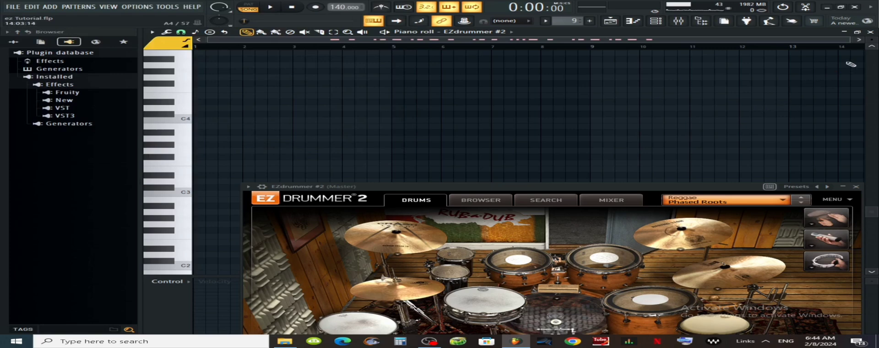
Place the Kick pattern at the start of Track 2 in the playlist and insert three empty tracks directly below it
{"action": "left_click", "coordinate": [870, 32]}
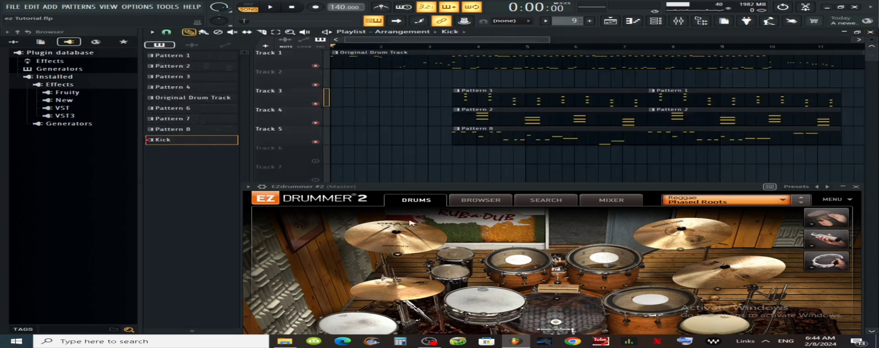
{"action": "left_click", "coordinate": [339, 81]}
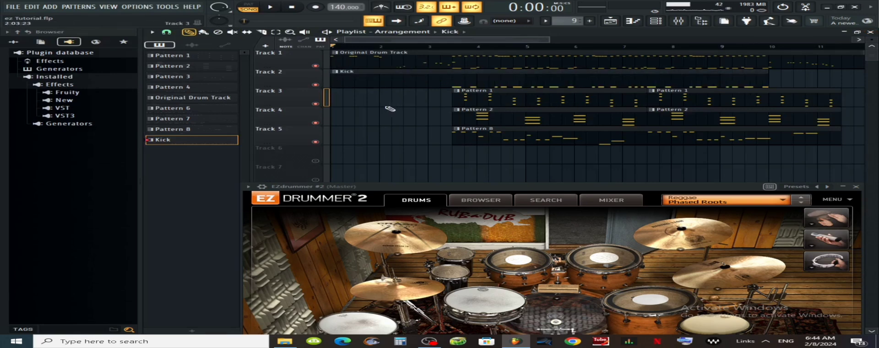
{"action": "right_click", "coordinate": [307, 102]}
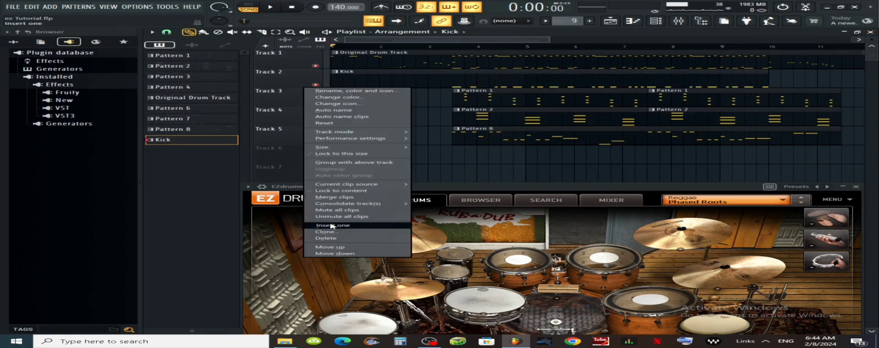
{"action": "left_click", "coordinate": [332, 226]}
{"action": "right_click", "coordinate": [307, 103]}
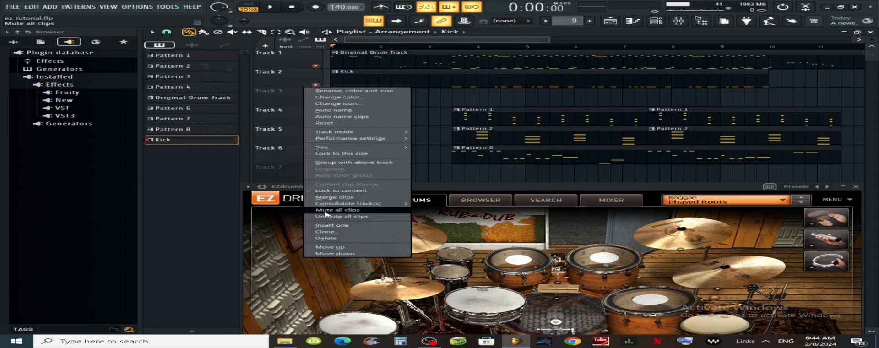
{"action": "left_click", "coordinate": [326, 226]}
{"action": "right_click", "coordinate": [303, 97]}
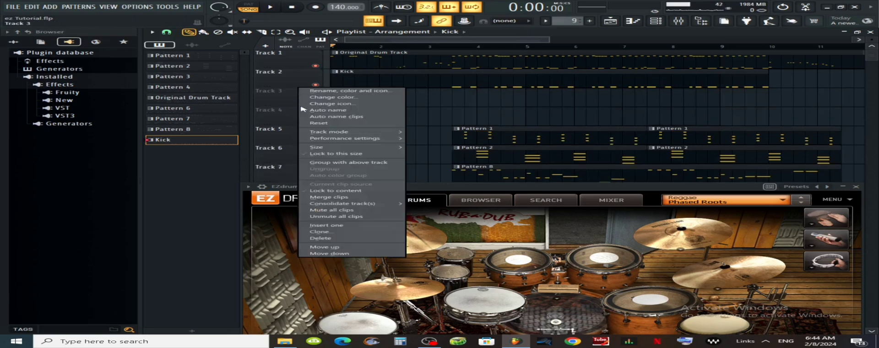
{"action": "left_click", "coordinate": [330, 226]}
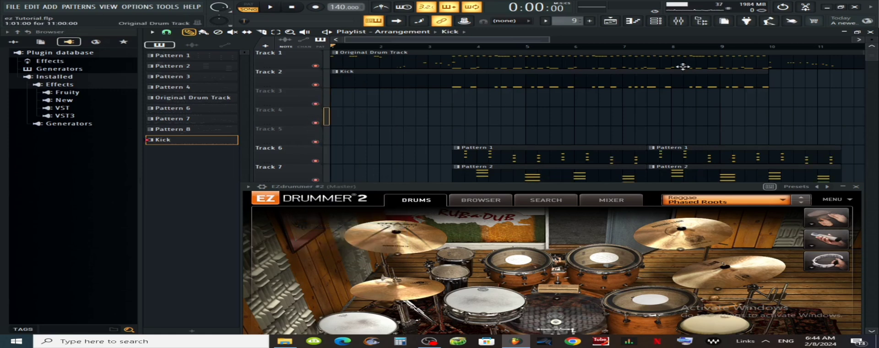
Add a new pattern named Hihat and open the EZdrummer #2 channel's piano roll for it
{"action": "left_click", "coordinate": [592, 21]}
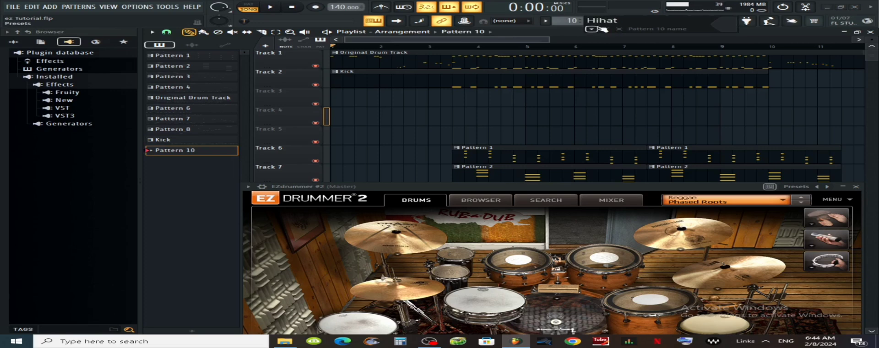
{"action": "left_click", "coordinate": [605, 29]}
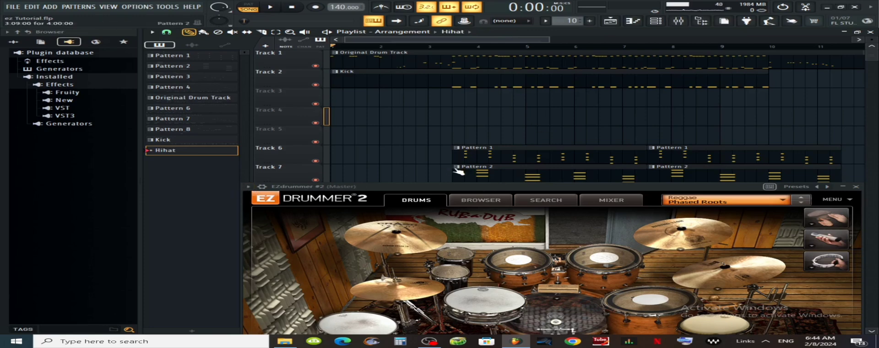
{"action": "left_click", "coordinate": [248, 187]}
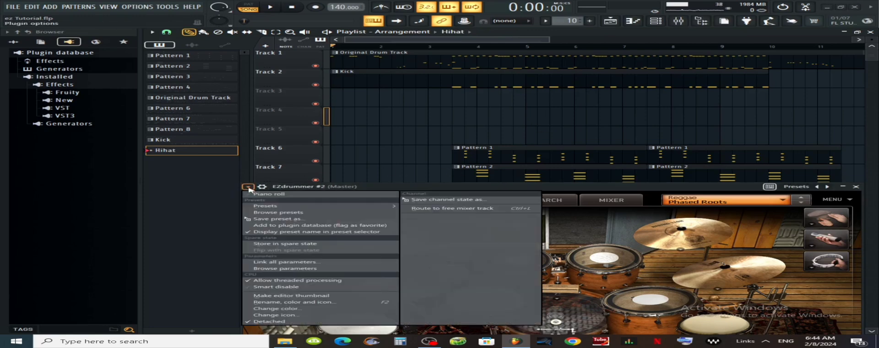
{"action": "left_click", "coordinate": [265, 196]}
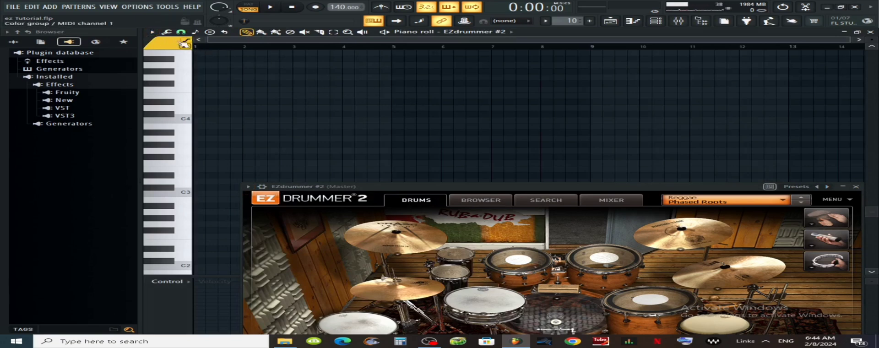
Import the Hihat MIDI file from the Scores folder into the Hihat pattern's piano roll
{"action": "left_click", "coordinate": [152, 32]}
{"action": "mouse_move", "coordinate": [171, 42]}
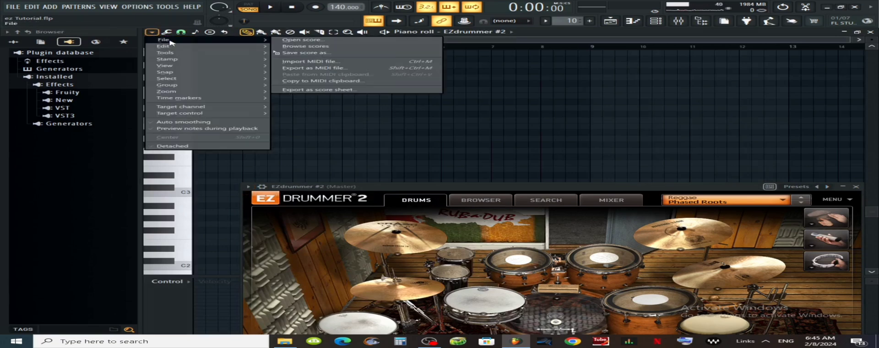
{"action": "left_click", "coordinate": [302, 62]}
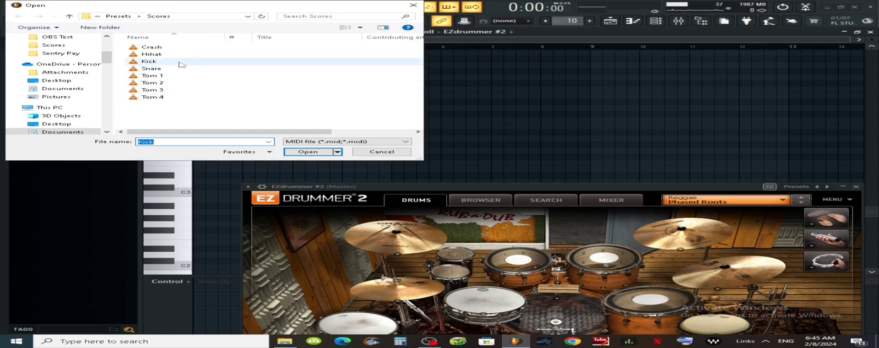
{"action": "left_click", "coordinate": [153, 54]}
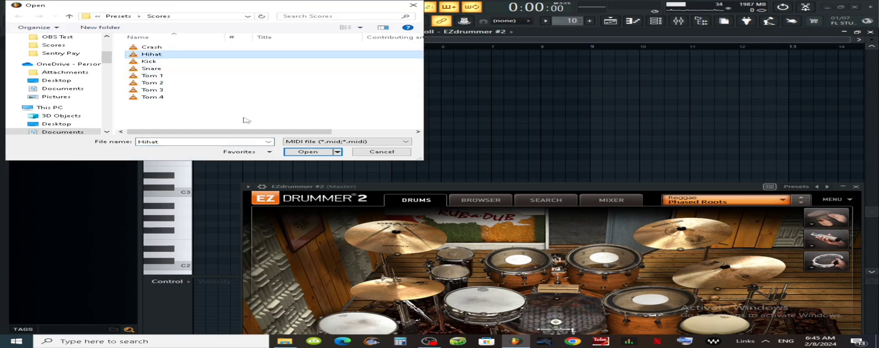
{"action": "left_click", "coordinate": [305, 152]}
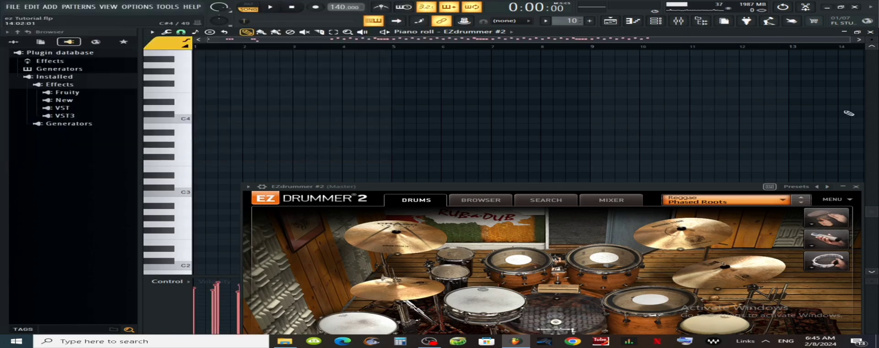
Close the piano roll and place the Hihat pattern at the start of Track 3 in the playlist
{"action": "left_click", "coordinate": [870, 32]}
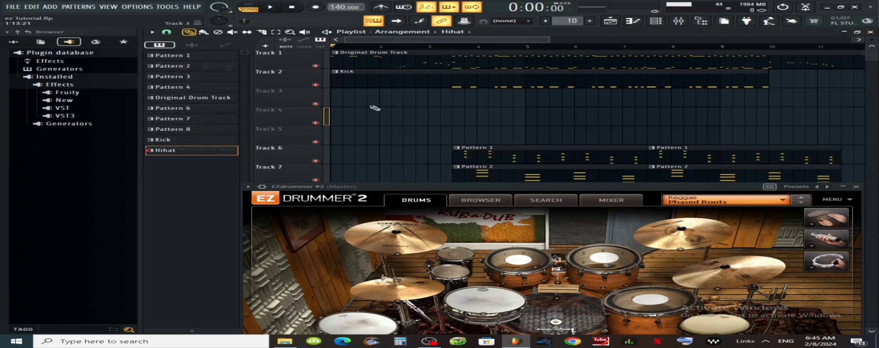
{"action": "left_click", "coordinate": [345, 98]}
{"action": "left_click_drag", "start_coordinate": [345, 98], "coordinate": [333, 98]}
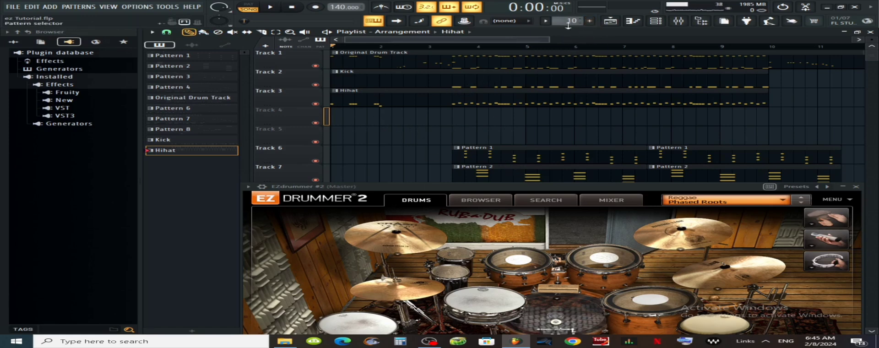
Add a new pattern named Snare and open the EZdrummer #2 channel's piano roll for it
{"action": "left_click", "coordinate": [591, 22]}
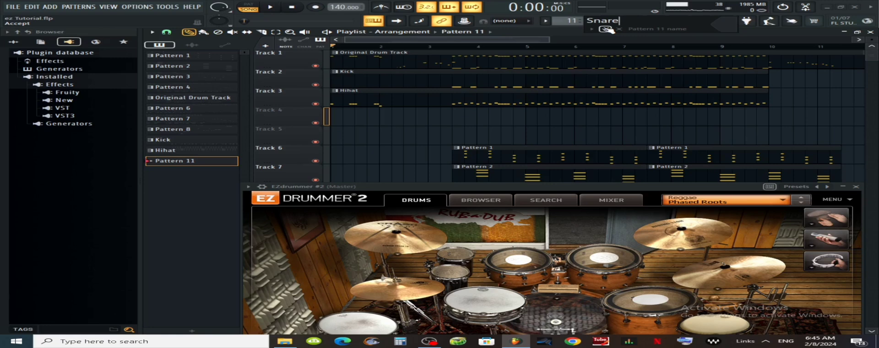
{"action": "key", "text": "Return"}
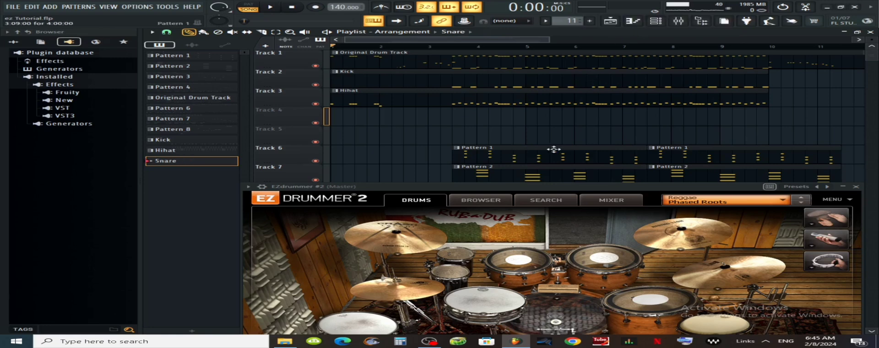
{"action": "left_click", "coordinate": [248, 186]}
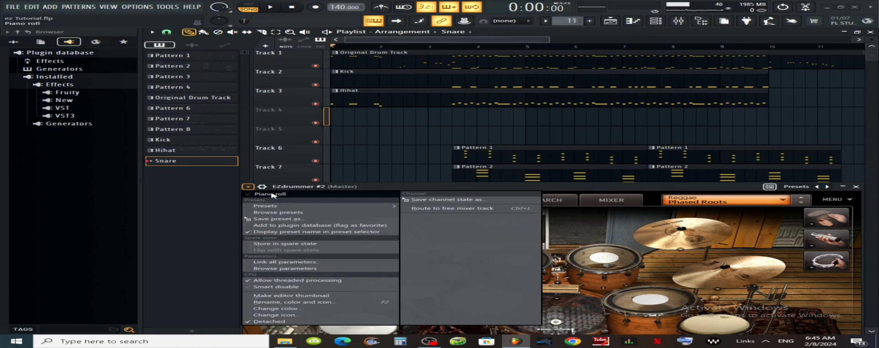
{"action": "left_click", "coordinate": [274, 194]}
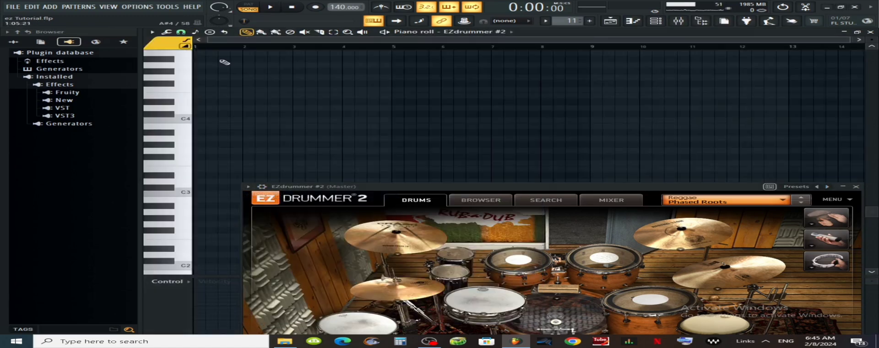
Import the Snare MIDI file into the Snare pattern's piano roll and place the pattern at the start of Track 4
{"action": "left_click", "coordinate": [158, 35]}
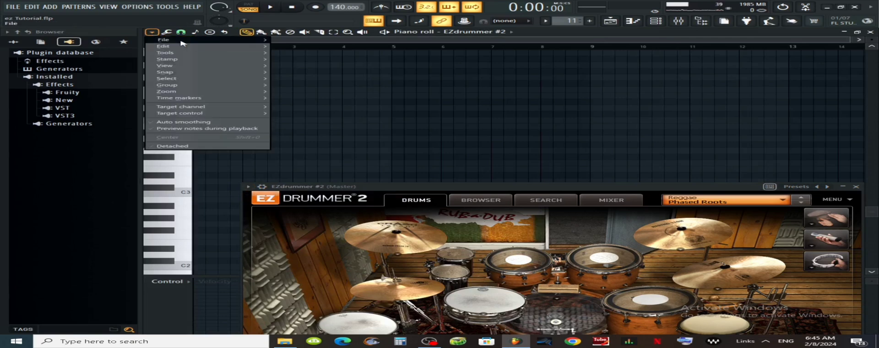
{"action": "mouse_move", "coordinate": [181, 41]}
{"action": "left_click", "coordinate": [302, 62]}
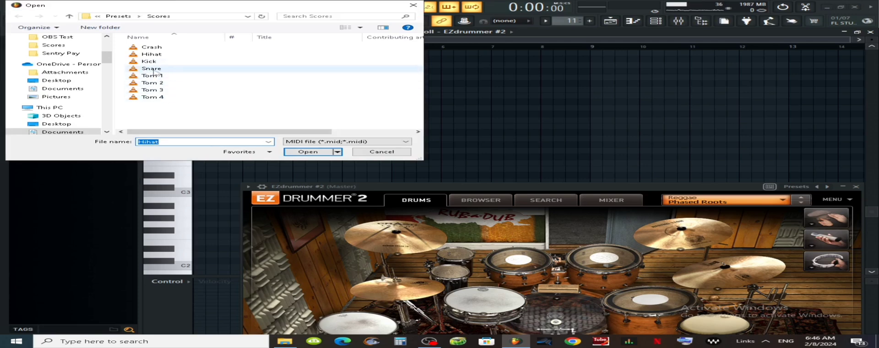
{"action": "left_click", "coordinate": [154, 71]}
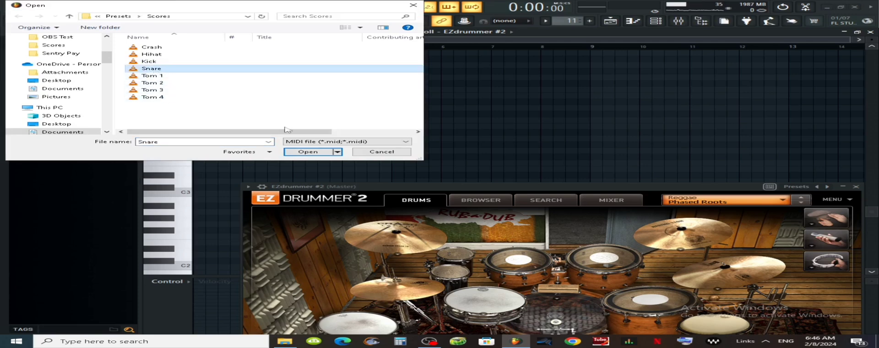
{"action": "left_click", "coordinate": [309, 152]}
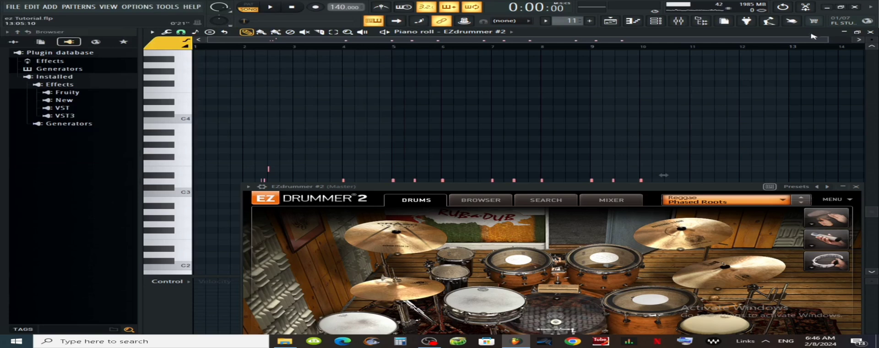
{"action": "left_click", "coordinate": [871, 31]}
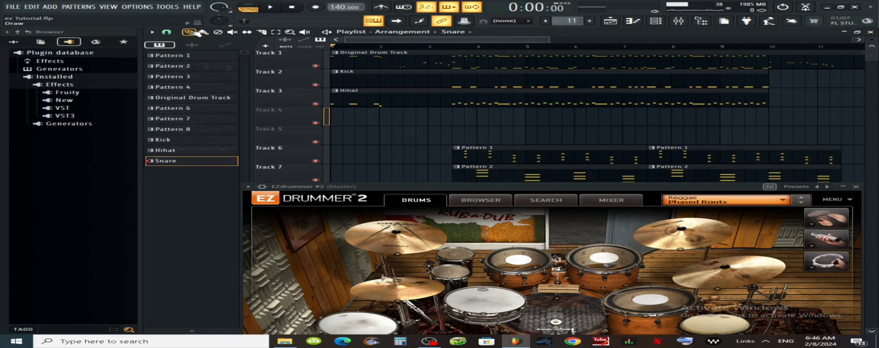
{"action": "left_click", "coordinate": [340, 118]}
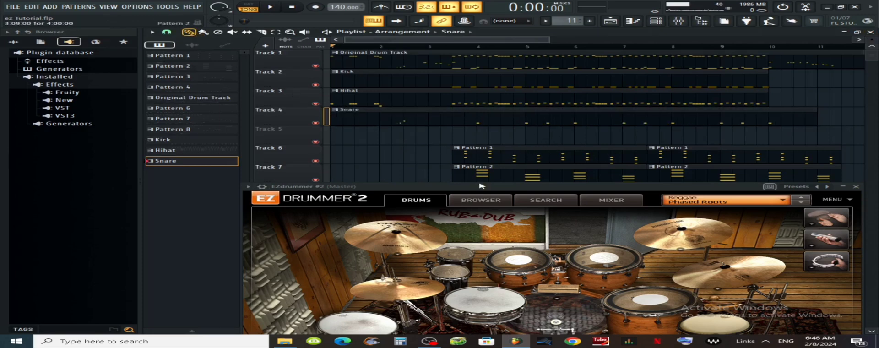
Add a new pattern named Tom 1 and open the EZdrummer #2 channel's piano roll for it
{"action": "left_click", "coordinate": [594, 22]}
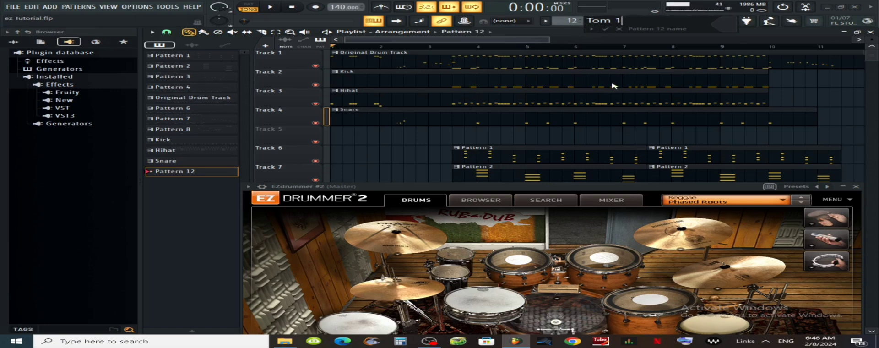
{"action": "key", "text": "Return"}
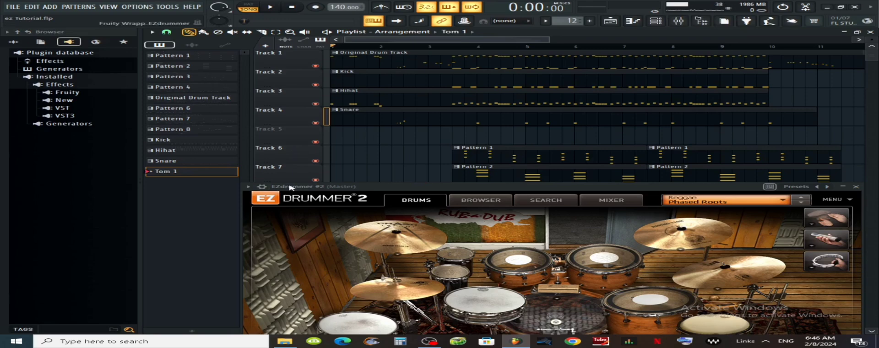
{"action": "left_click", "coordinate": [248, 186]}
{"action": "left_click", "coordinate": [268, 196]}
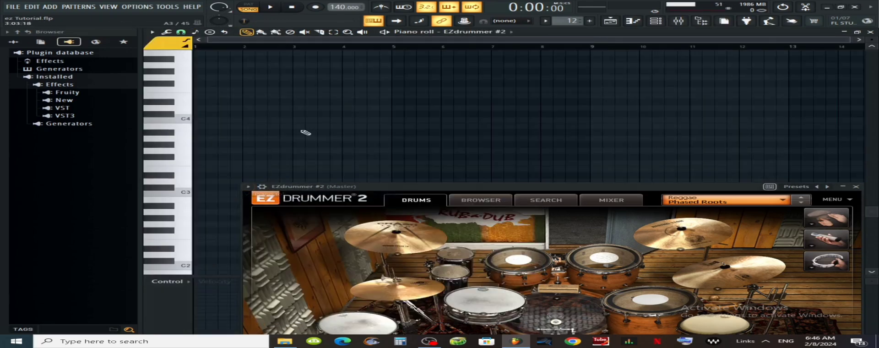
Import the Tom 1 MIDI file into the Tom 1 pattern's piano roll and place the pattern at the start of Track 5
{"action": "left_click", "coordinate": [152, 32]}
{"action": "mouse_move", "coordinate": [165, 41]}
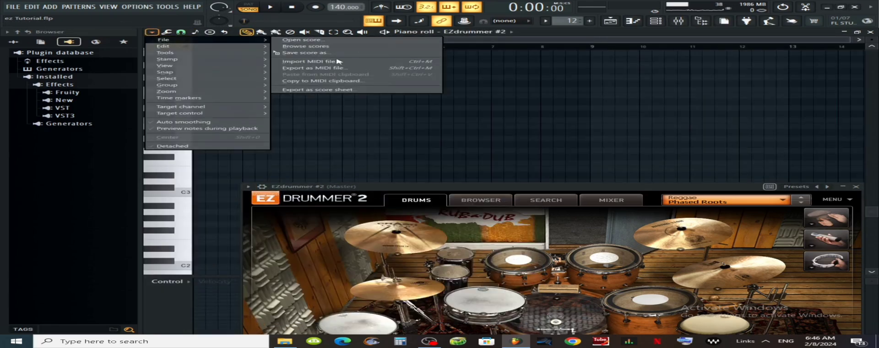
{"action": "left_click", "coordinate": [320, 62]}
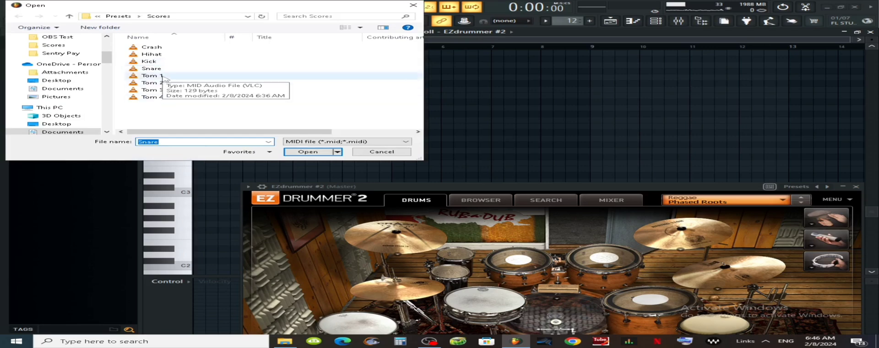
{"action": "left_click", "coordinate": [164, 76]}
{"action": "left_click", "coordinate": [316, 151]}
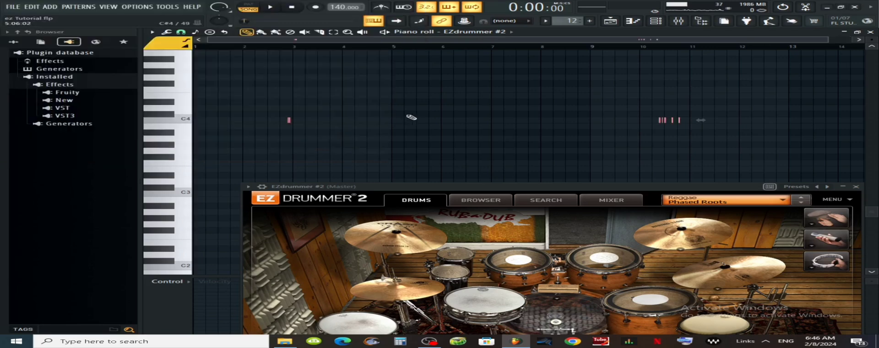
{"action": "left_click", "coordinate": [871, 32]}
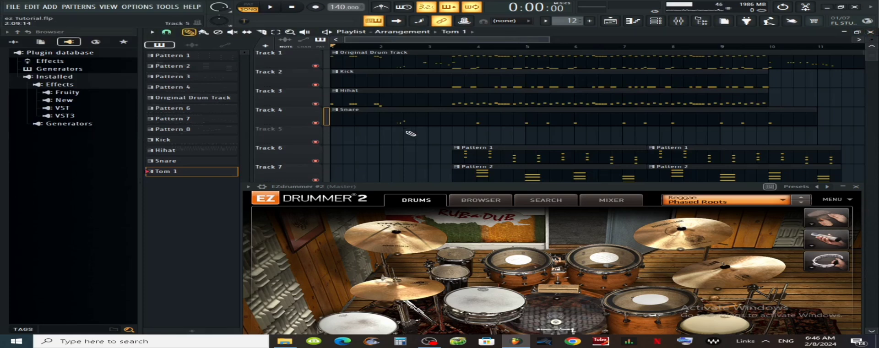
{"action": "left_click", "coordinate": [337, 139]}
Insert three empty playlist tracks directly below Track 5, which holds the Tom 1 pattern
{"action": "right_click", "coordinate": [311, 143]}
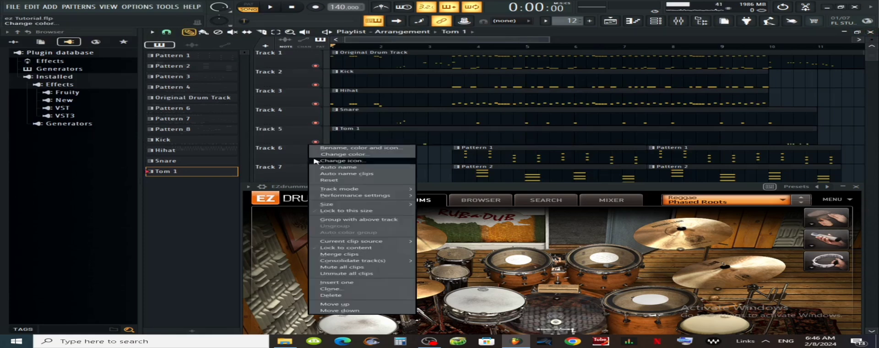
{"action": "left_click", "coordinate": [334, 283]}
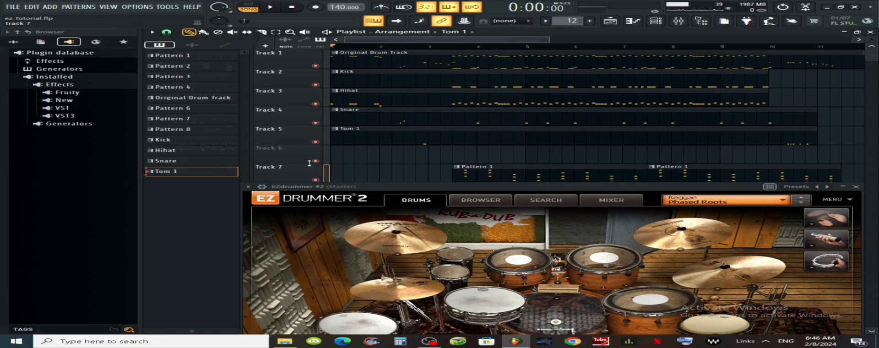
{"action": "right_click", "coordinate": [312, 146]}
{"action": "left_click", "coordinate": [338, 284]}
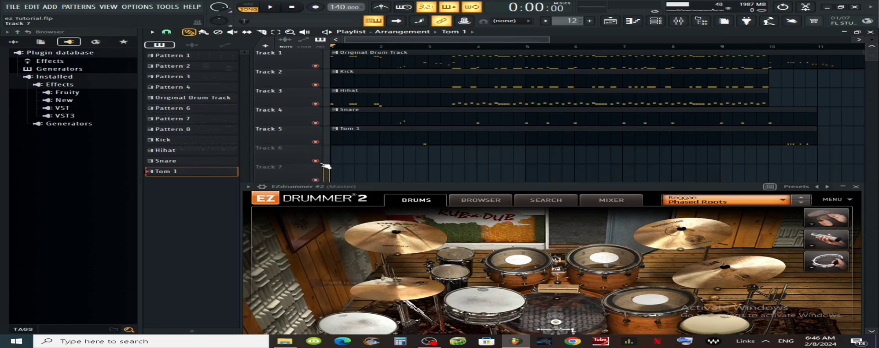
{"action": "right_click", "coordinate": [316, 146]}
{"action": "left_click", "coordinate": [348, 283]}
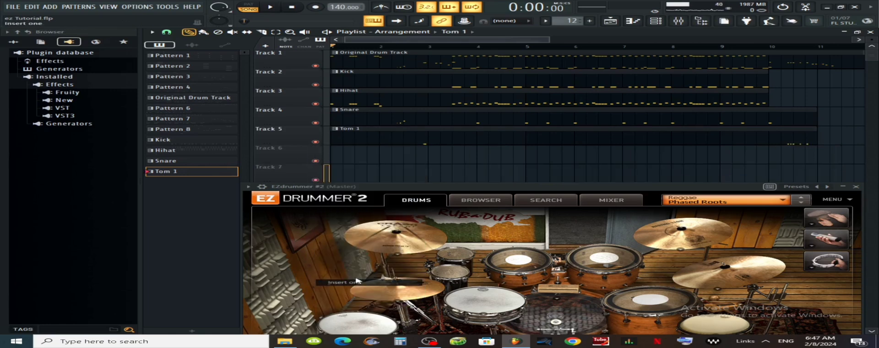
Add a new pattern named Tom 2 and open the EZdrummer #2 channel's piano roll for it
{"action": "scroll", "coordinate": [595, 139], "scroll_direction": "down", "scroll_amount": 1}
{"action": "scroll", "coordinate": [595, 139], "scroll_direction": "down", "scroll_amount": 2}
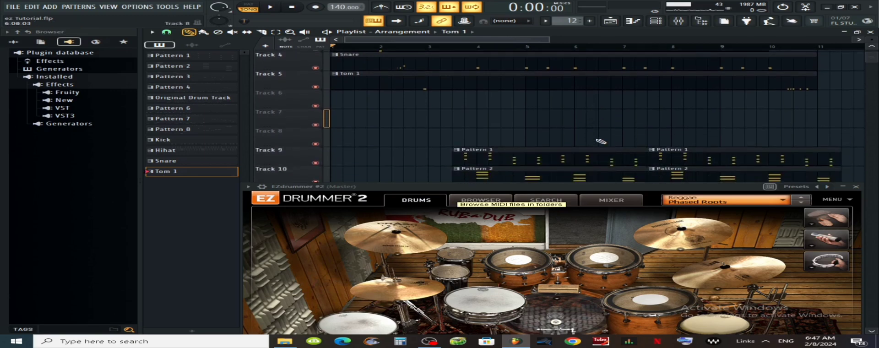
{"action": "left_click", "coordinate": [590, 21]}
{"action": "type", "text": "T"}
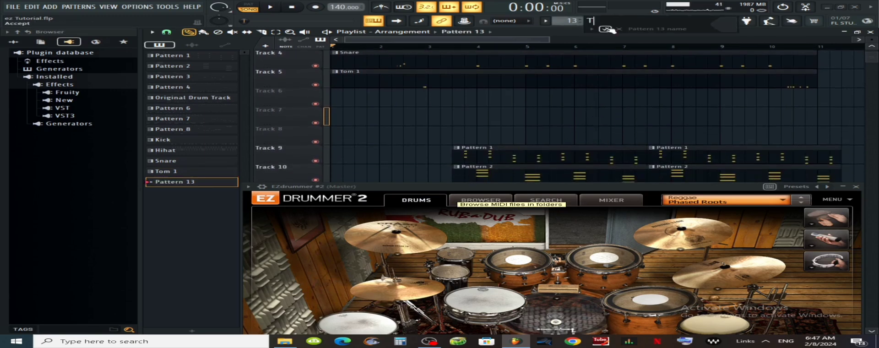
{"action": "type", "text": "om 2"}
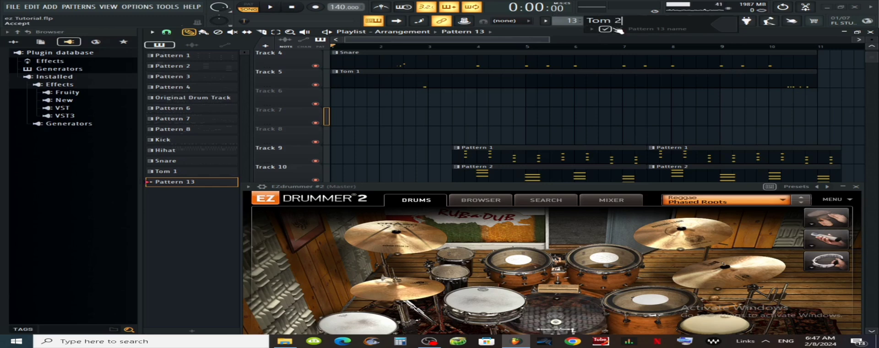
{"action": "left_click", "coordinate": [619, 30]}
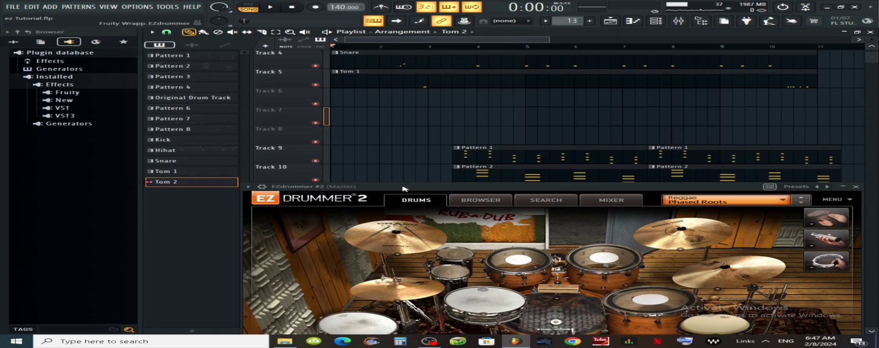
{"action": "left_click_drag", "start_coordinate": [404, 189], "coordinate": [404, 186]}
{"action": "left_click", "coordinate": [248, 184]}
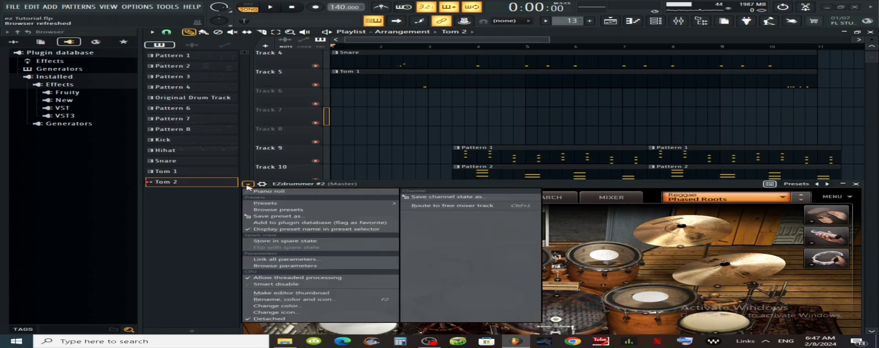
{"action": "left_click", "coordinate": [266, 191]}
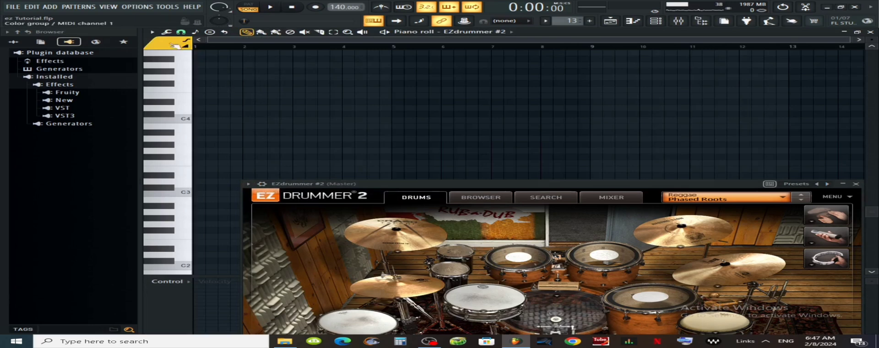
Import the Tom 2 MIDI file into the Tom 2 pattern's piano roll and place the pattern at the start of Track 6
{"action": "left_click", "coordinate": [152, 32]}
{"action": "mouse_move", "coordinate": [163, 40]}
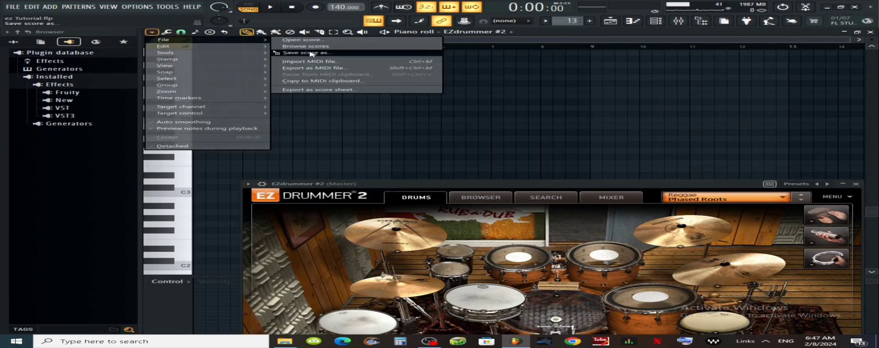
{"action": "left_click", "coordinate": [310, 62]}
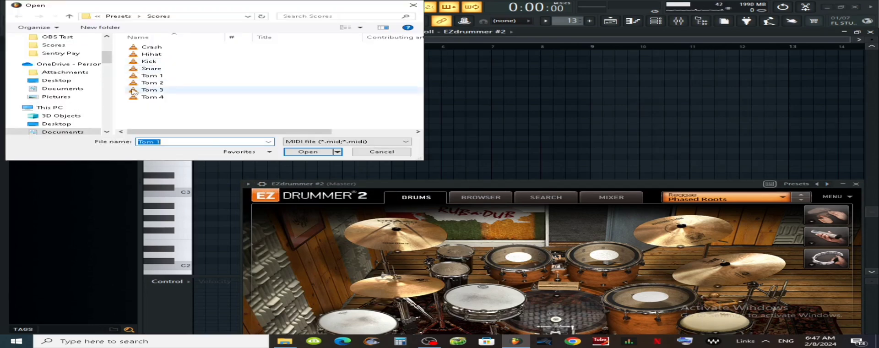
{"action": "left_click", "coordinate": [151, 82]}
{"action": "left_click", "coordinate": [304, 152]}
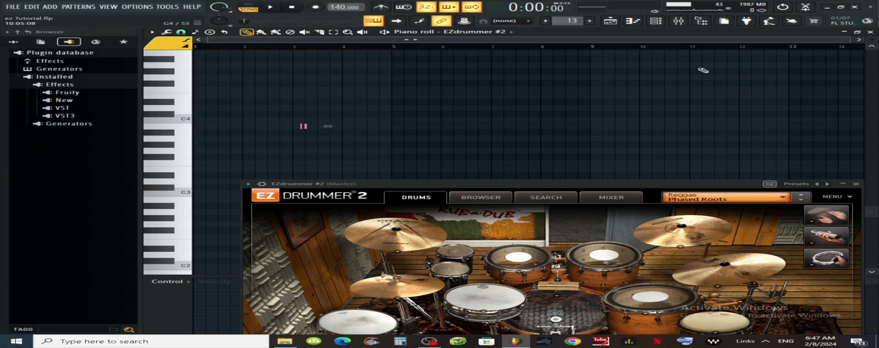
{"action": "left_click", "coordinate": [870, 32]}
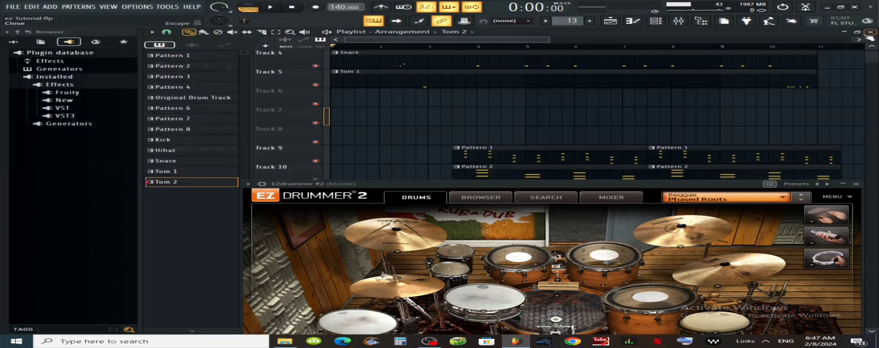
{"action": "left_click", "coordinate": [347, 101]}
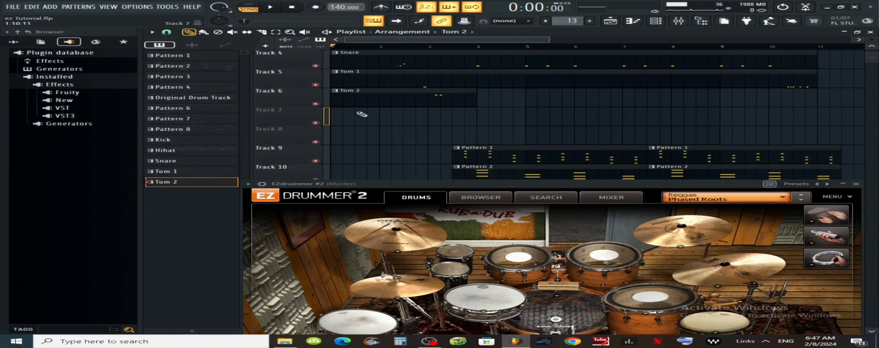
Add a new pattern named Tom 3 and open the EZdrummer #2 channel's piano roll for it
{"action": "left_click", "coordinate": [590, 22]}
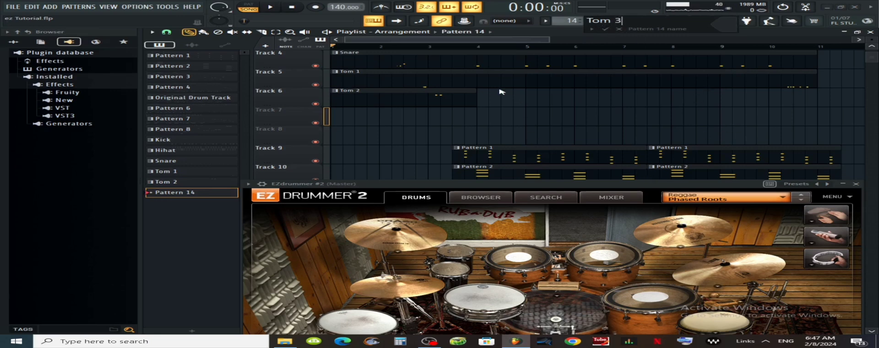
{"action": "key", "text": "Return"}
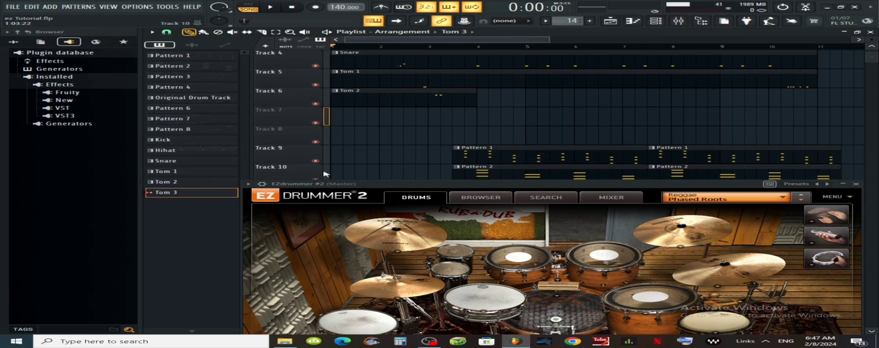
{"action": "left_click", "coordinate": [248, 185]}
{"action": "left_click", "coordinate": [266, 191]}
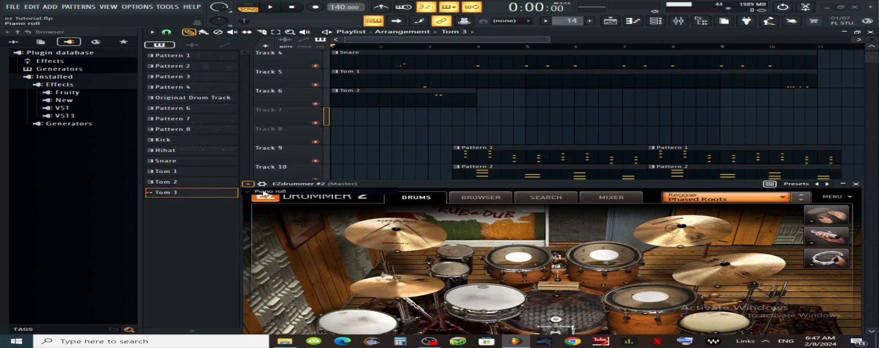
Import the Tom 3 MIDI file into the Tom 3 pattern's piano roll and place the pattern at the start of Track 7
{"action": "left_click", "coordinate": [151, 32]}
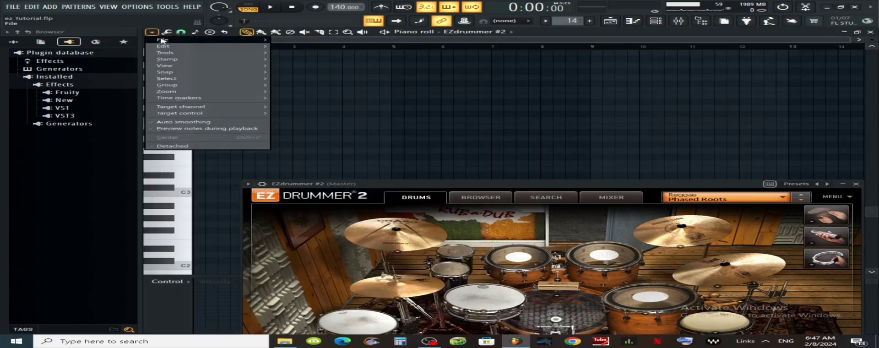
{"action": "mouse_move", "coordinate": [213, 43]}
{"action": "left_click", "coordinate": [313, 61]}
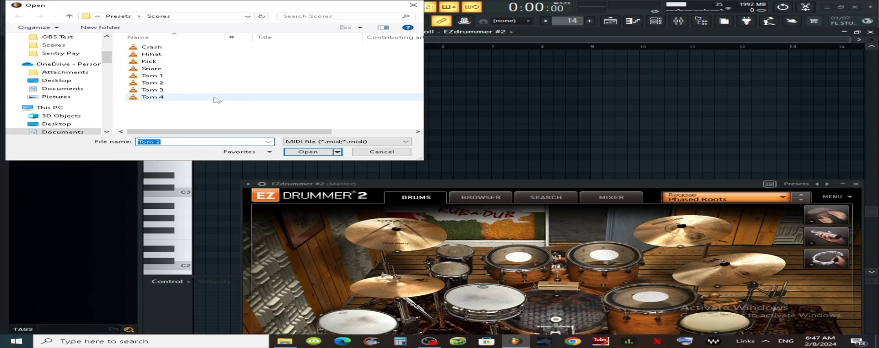
{"action": "left_click", "coordinate": [167, 141]}
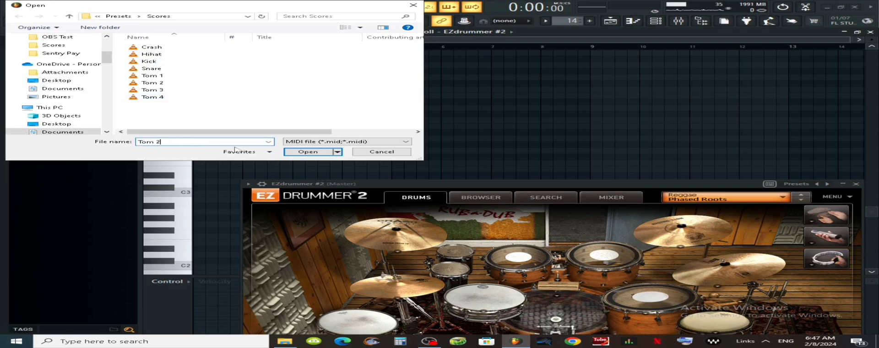
{"action": "key", "text": "BackSpace"}
{"action": "type", "text": "3"}
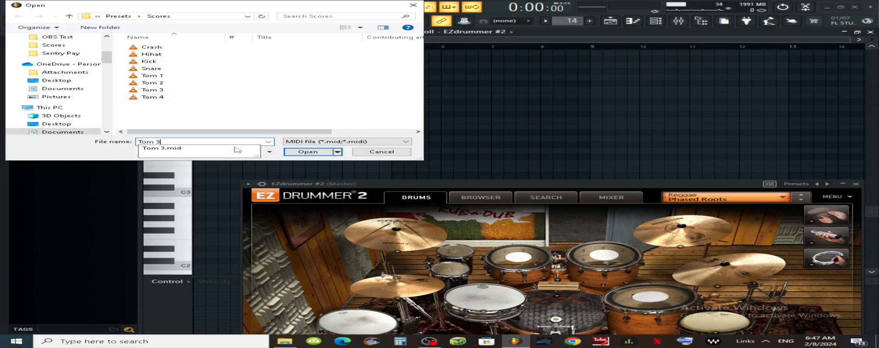
{"action": "left_click", "coordinate": [306, 155]}
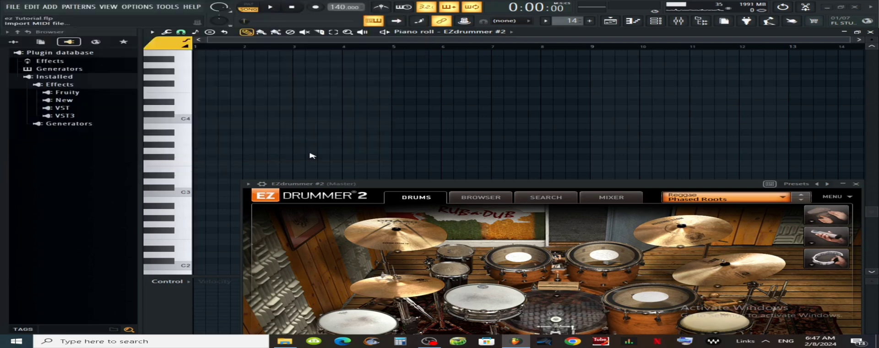
{"action": "left_click", "coordinate": [870, 32]}
{"action": "left_click", "coordinate": [346, 123]}
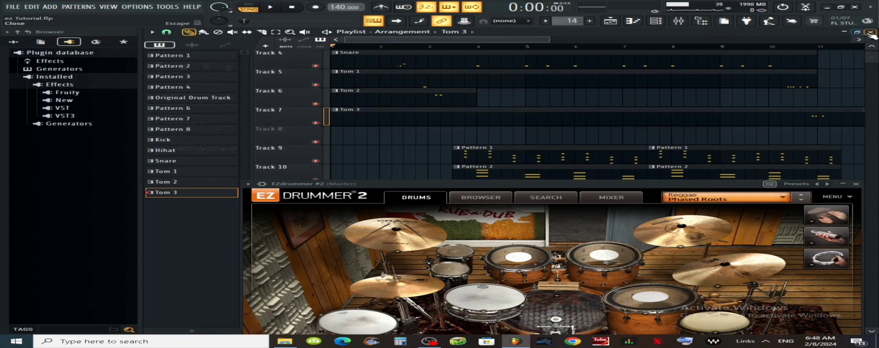
Add a new pattern named Tom 4 and open the EZdrummer #2 channel's piano roll for it
{"action": "left_click", "coordinate": [591, 22]}
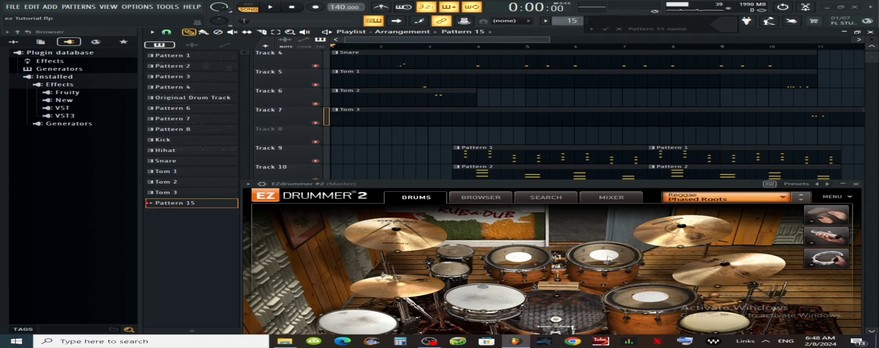
{"action": "key", "text": "ctrl+s"}
{"action": "key", "text": "Return"}
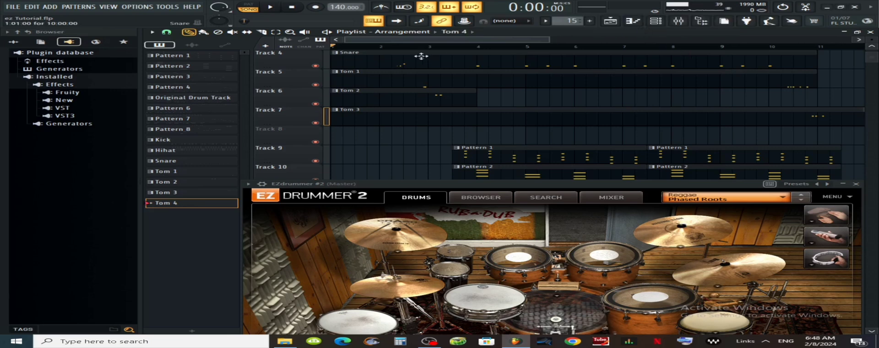
{"action": "left_click", "coordinate": [248, 184]}
{"action": "left_click", "coordinate": [269, 192]}
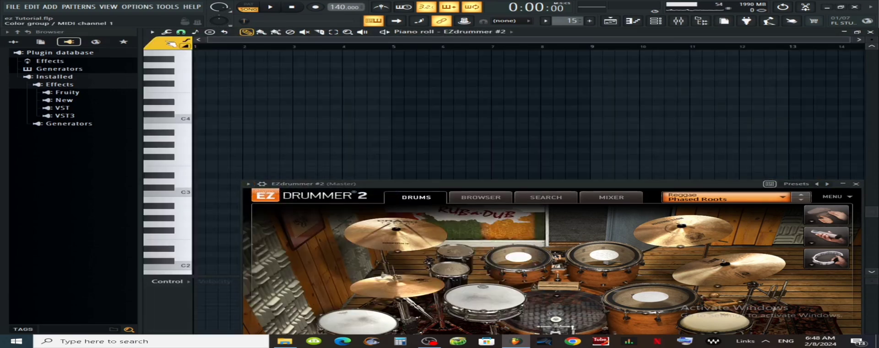
Import the Tom 4 MIDI file into the Tom 4 pattern's EZdrummer #2 piano roll
{"action": "left_click", "coordinate": [151, 32]}
{"action": "mouse_move", "coordinate": [171, 41]}
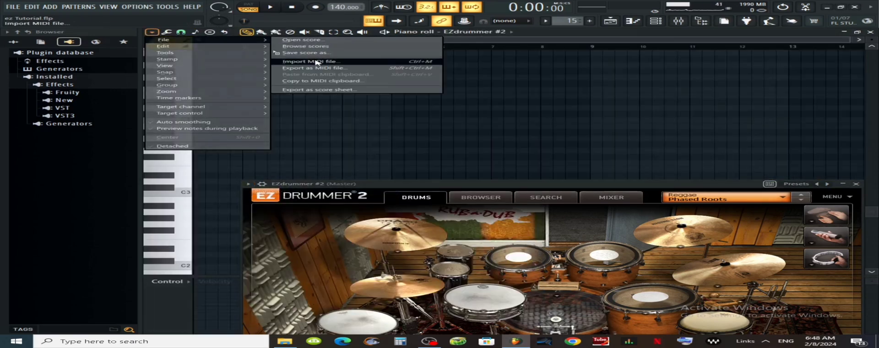
{"action": "left_click", "coordinate": [316, 63]}
{"action": "left_click", "coordinate": [164, 97]}
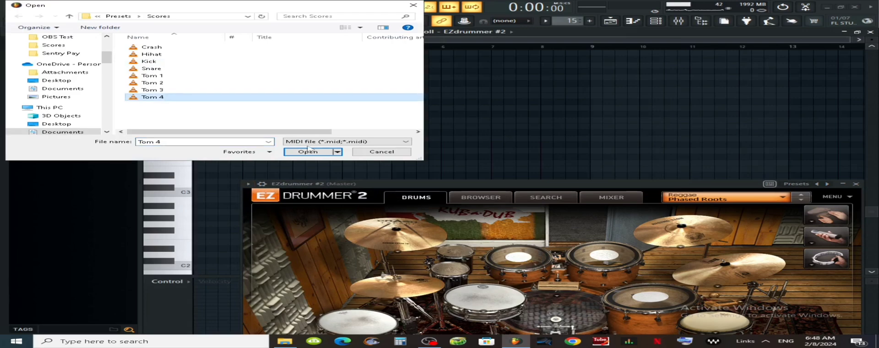
{"action": "left_click", "coordinate": [326, 152]}
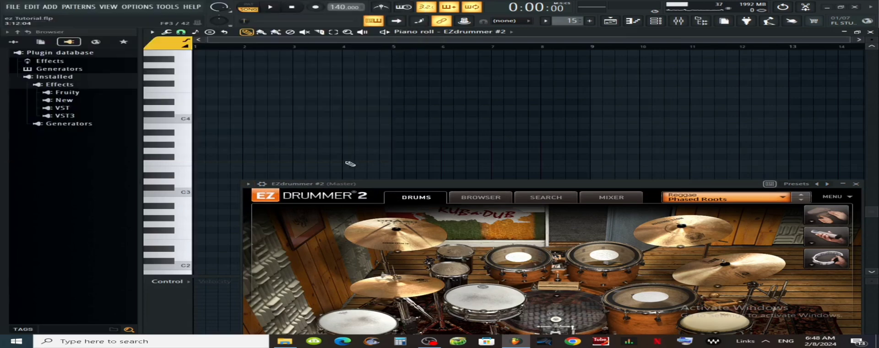
Place the Tom 4 pattern at the start of Track 8 and insert one empty playlist track directly below it
{"action": "left_click", "coordinate": [870, 32]}
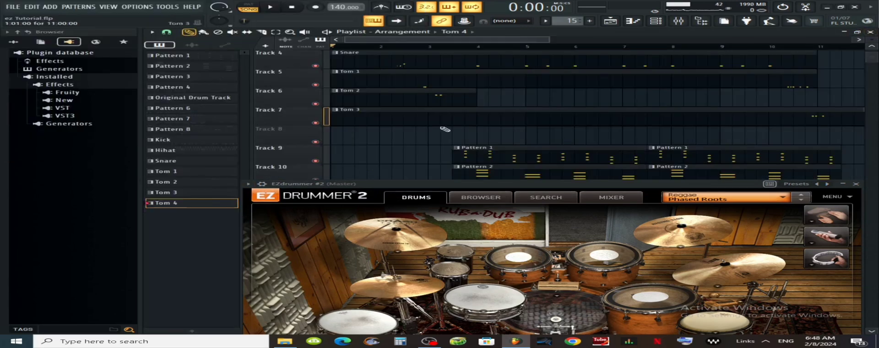
{"action": "left_click", "coordinate": [345, 138]}
{"action": "left_click_drag", "start_coordinate": [389, 135], "coordinate": [383, 135]}
{"action": "right_click", "coordinate": [308, 146]}
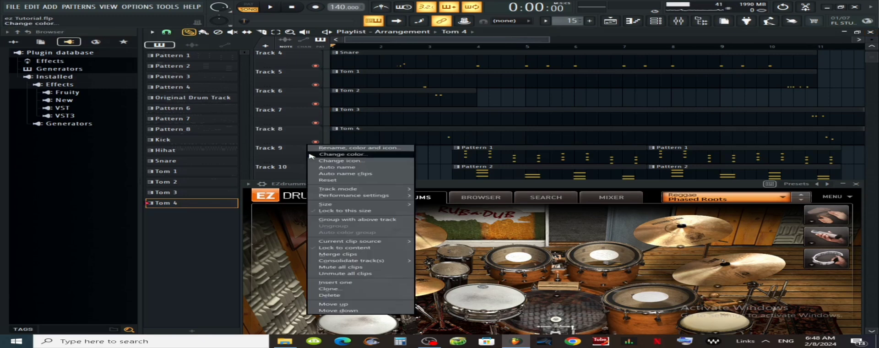
{"action": "left_click", "coordinate": [345, 283]}
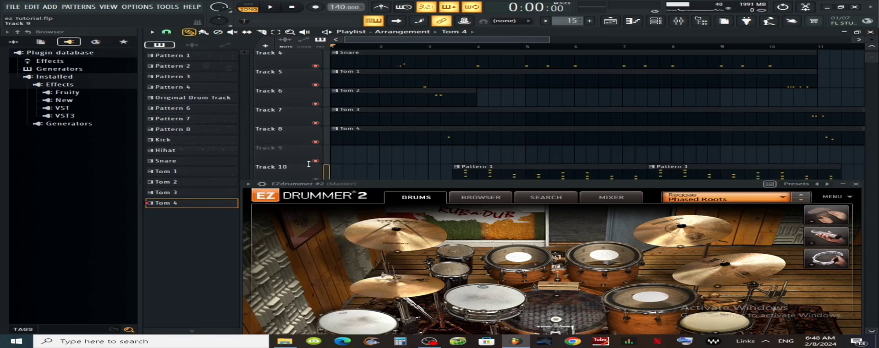
Add a new pattern named Crash and open the EZdrummer #2 channel's piano roll for it
{"action": "left_click", "coordinate": [592, 22]}
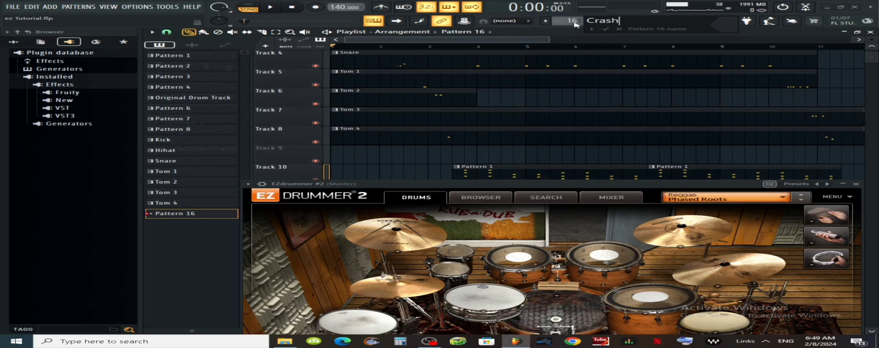
{"action": "key", "text": "Return"}
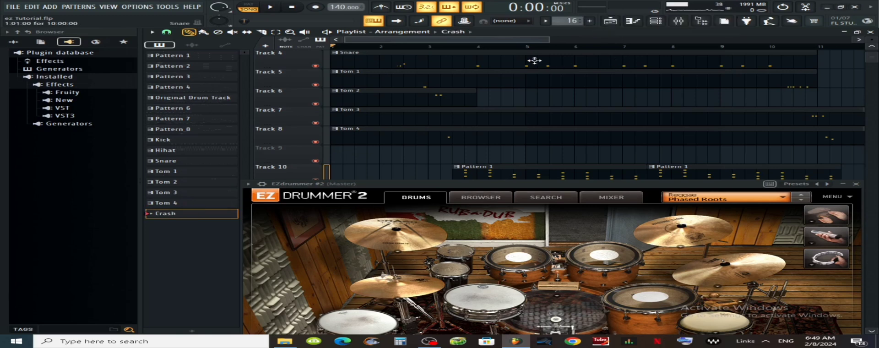
{"action": "left_click", "coordinate": [248, 184]}
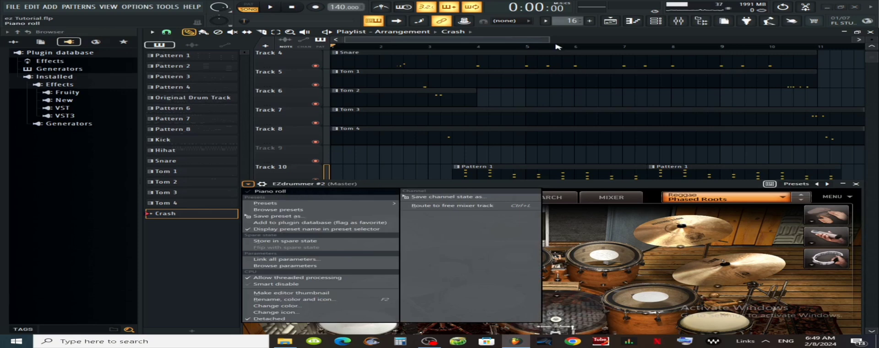
{"action": "left_click", "coordinate": [270, 192]}
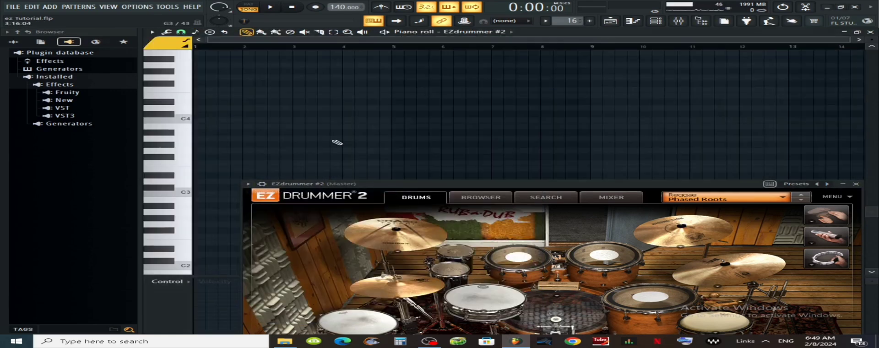
Import the Crash MIDI file into the Crash pattern's piano roll and place the pattern at the start of Track 9
{"action": "left_click", "coordinate": [152, 32]}
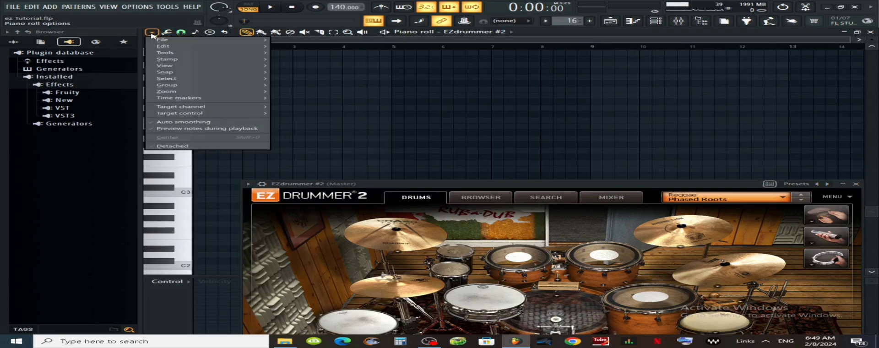
{"action": "mouse_move", "coordinate": [210, 41]}
{"action": "left_click", "coordinate": [315, 46]}
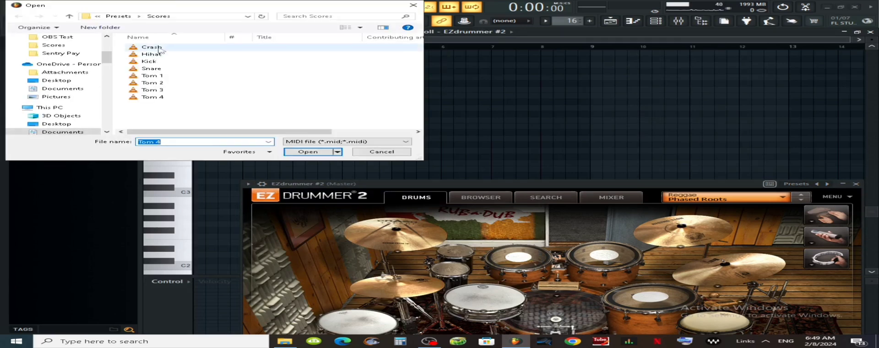
{"action": "left_click", "coordinate": [156, 47]}
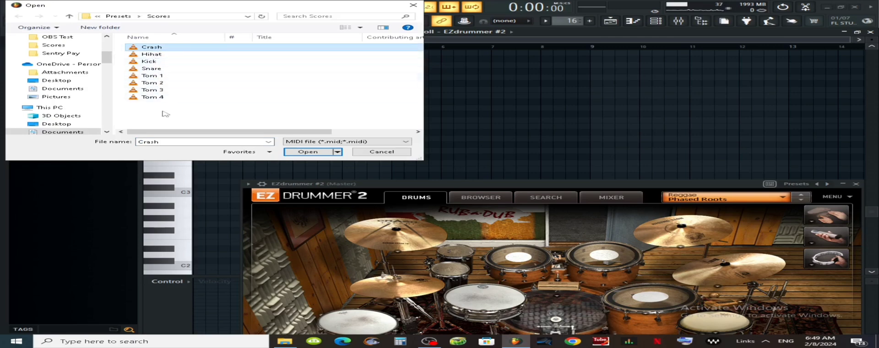
{"action": "left_click", "coordinate": [306, 152]}
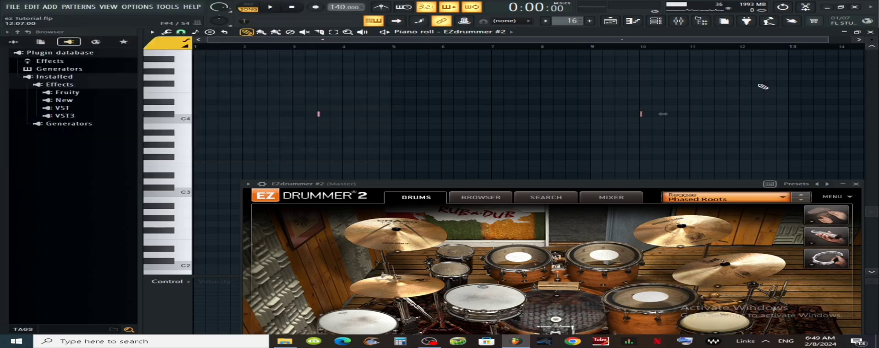
{"action": "left_click", "coordinate": [870, 32]}
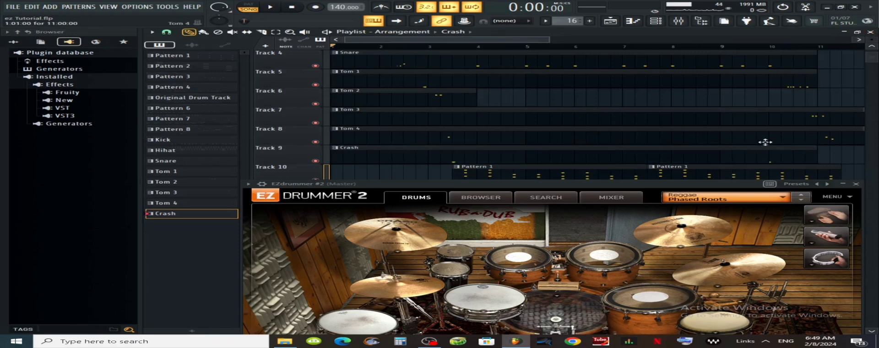
Close the EZdrummer #2 plugin window and the Channel rack to leave the full playlist in view
{"action": "scroll", "coordinate": [616, 108], "scroll_direction": "up", "scroll_amount": 3}
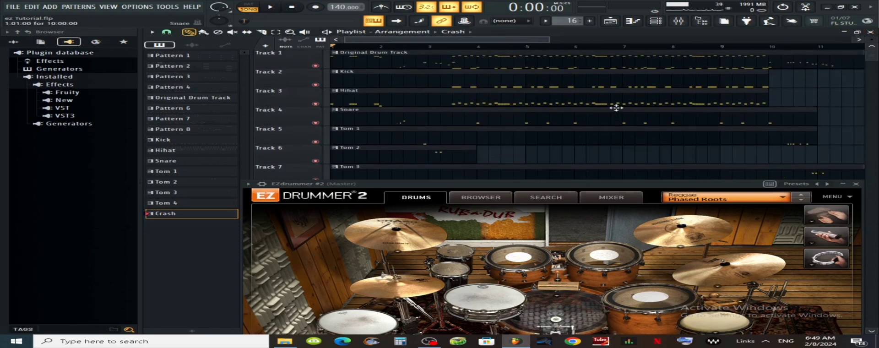
{"action": "left_click", "coordinate": [855, 184]}
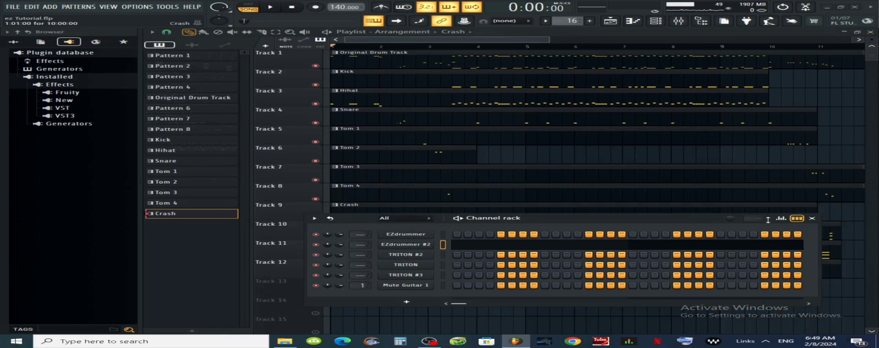
{"action": "left_click", "coordinate": [813, 219]}
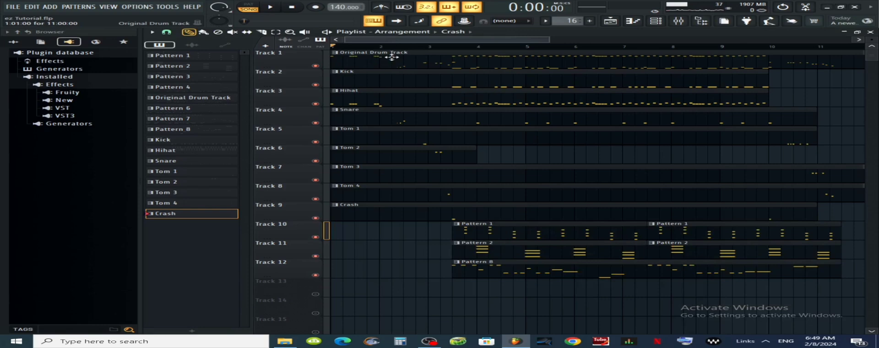
Solo Track 1, enable Tracks 10 to 12 with it, and play the arrangement to hear the original drum track with the other parts
{"action": "left_click", "coordinate": [316, 67]}
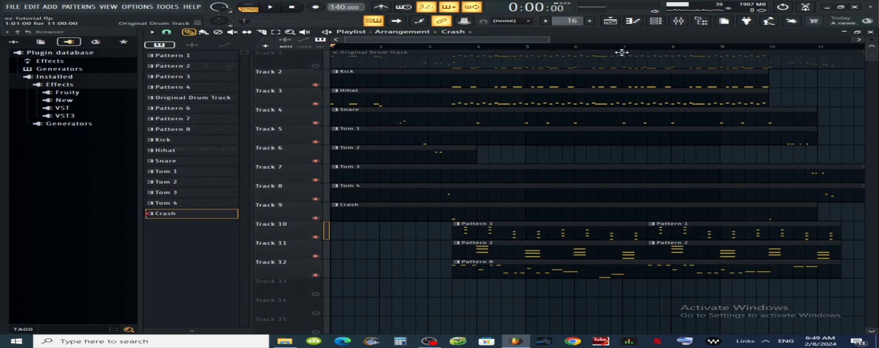
{"action": "right_click", "coordinate": [315, 66]}
{"action": "left_click", "coordinate": [316, 237]}
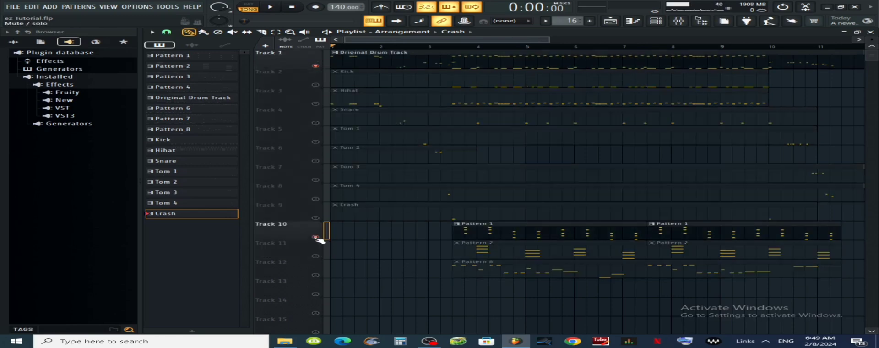
{"action": "left_click", "coordinate": [316, 256]}
{"action": "left_click", "coordinate": [315, 274]}
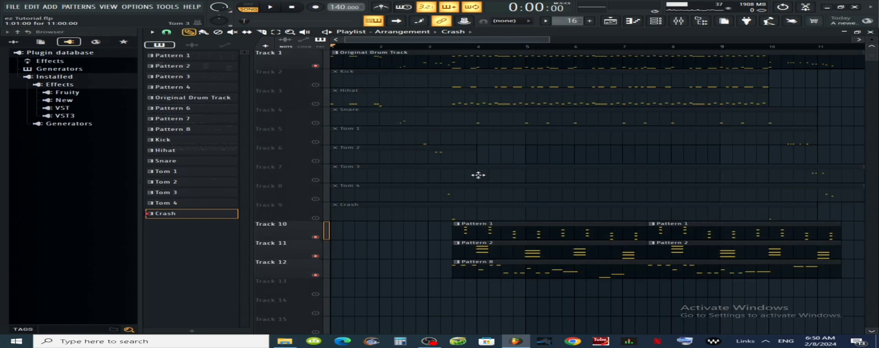
{"action": "key", "text": "space"}
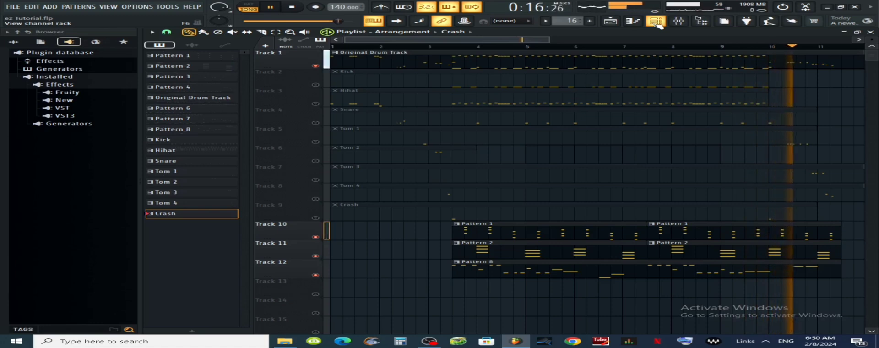
{"action": "key", "text": "space"}
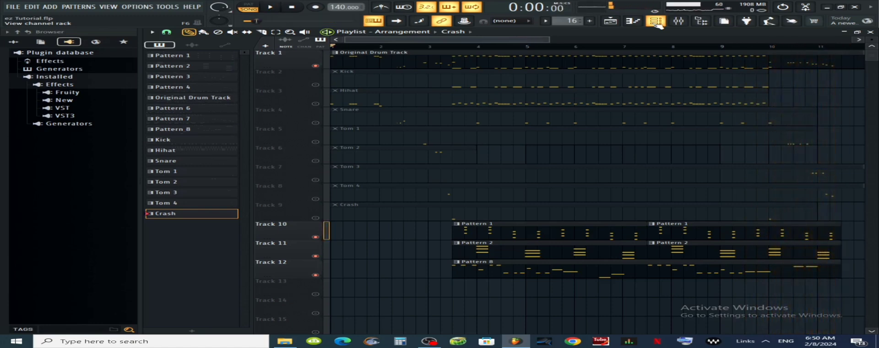
Turn off the solo so all playlist tracks are active, and mute only Track 1 with the original drum track
{"action": "right_click", "coordinate": [316, 66]}
{"action": "right_click", "coordinate": [316, 66]}
{"action": "left_click", "coordinate": [315, 67]}
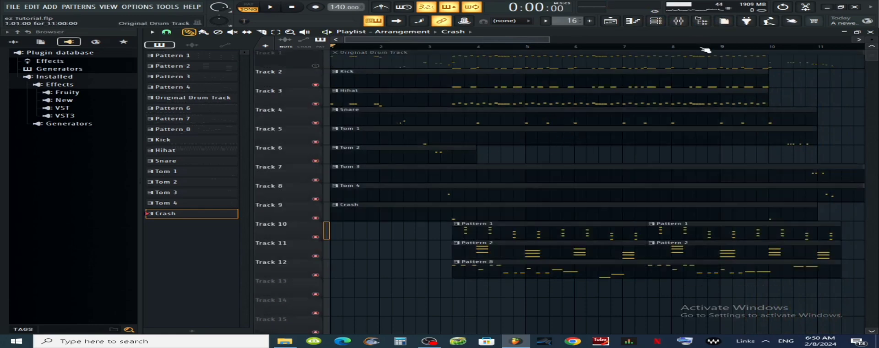
Open the Channel rack and delete the original EZdrummer channel, keeping EZdrummer #2
{"action": "left_click", "coordinate": [660, 24]}
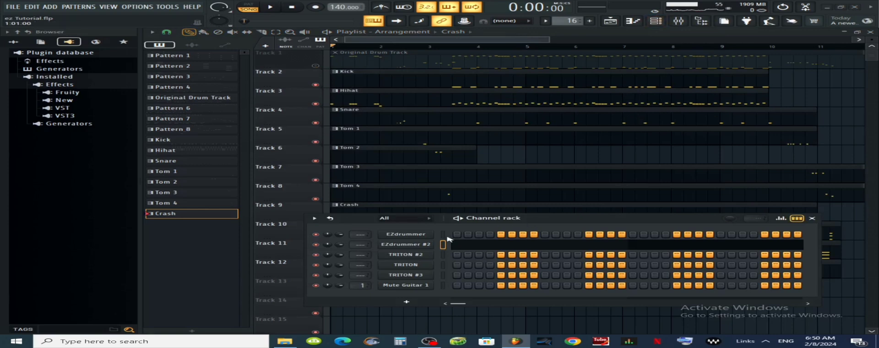
{"action": "right_click", "coordinate": [413, 239]}
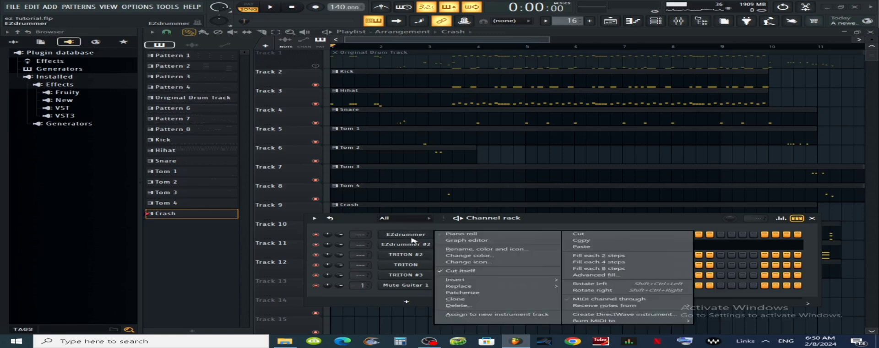
{"action": "left_click", "coordinate": [465, 305]}
{"action": "left_click", "coordinate": [490, 195]}
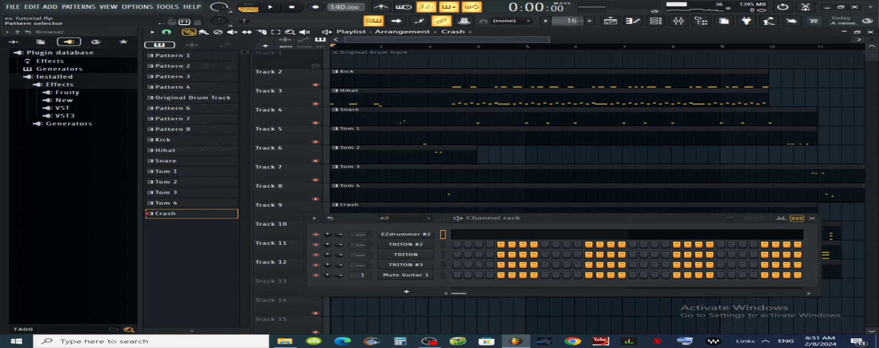
Step back and forth through the patterns and check which channels still hold notes in each one
{"action": "key", "text": "KP_Subtract"}
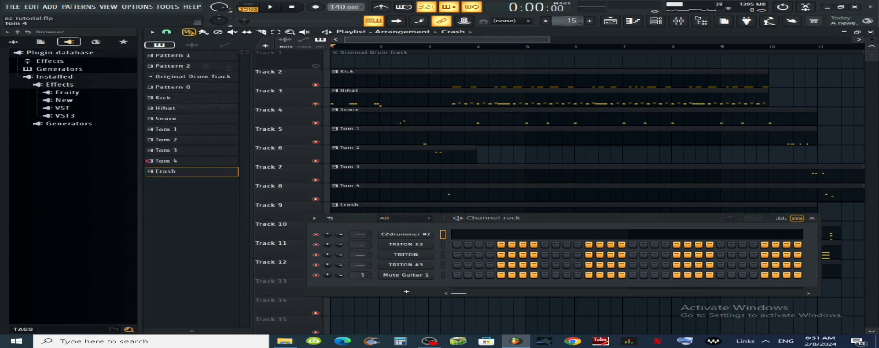
{"action": "key", "text": "KP_Subtract"}
{"action": "key", "text": "KP_Subtract"}
{"action": "key", "text": "KP_Subtract"}
{"action": "key", "text": "KP_Subtract"}
{"action": "key", "text": "KP_Subtract"}
{"action": "key", "text": "KP_Subtract"}
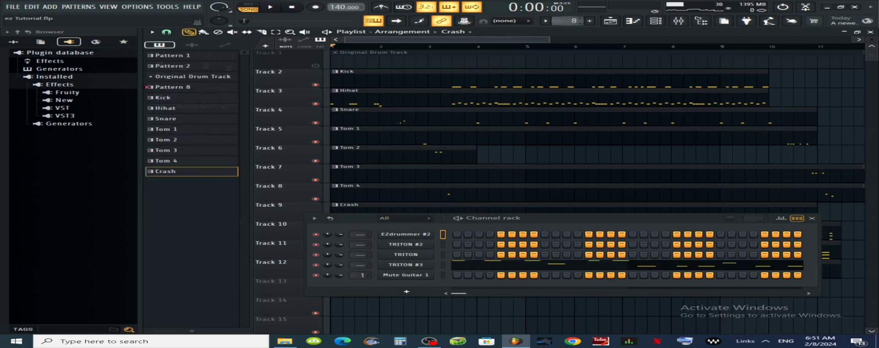
{"action": "key", "text": "KP_Add"}
{"action": "key", "text": "KP_Add"}
{"action": "key", "text": "KP_Add"}
{"action": "key", "text": "KP_Add"}
{"action": "key", "text": "KP_Add"}
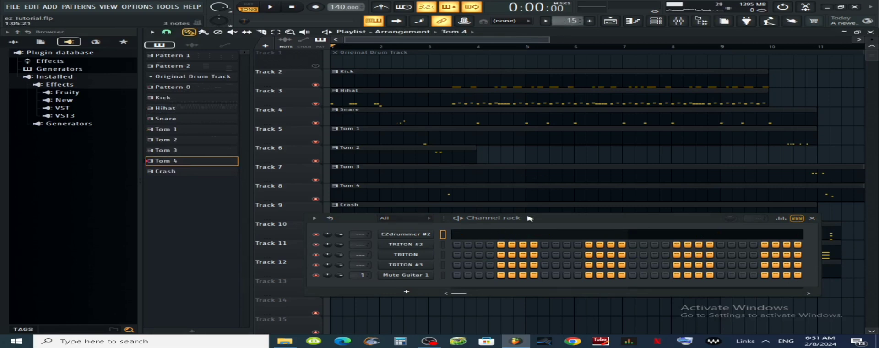
{"action": "key", "text": "KP_Add"}
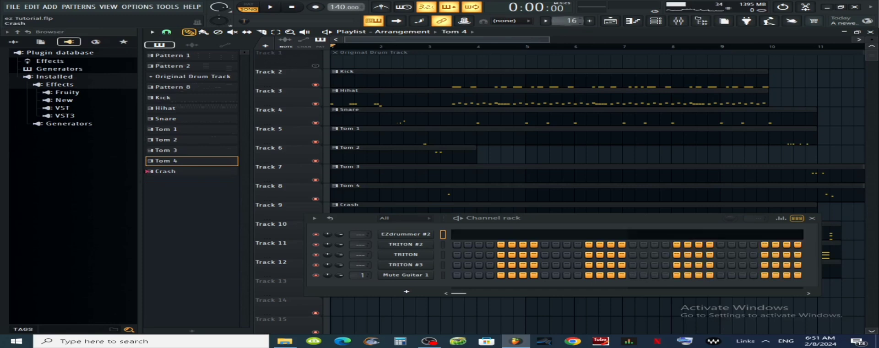
{"action": "key", "text": "KP_Subtract"}
{"action": "key", "text": "KP_Subtract"}
{"action": "key", "text": "KP_Subtract"}
{"action": "key", "text": "KP_Subtract"}
{"action": "key", "text": "KP_Subtract"}
{"action": "key", "text": "KP_Subtract"}
{"action": "key", "text": "KP_Subtract"}
{"action": "key", "text": "KP_Subtract"}
{"action": "key", "text": "KP_Subtract"}
{"action": "key", "text": "KP_Subtract"}
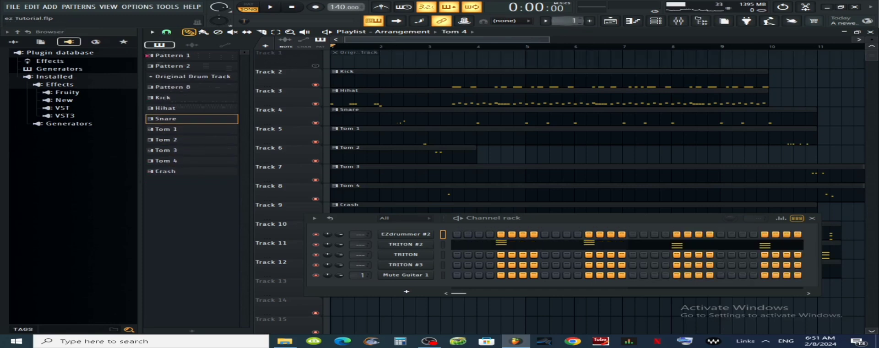
Select the Kick, Hihat, Snare and Tom 1 to Tom 4 clips in turn to check their notes on EZdrummer #2
{"action": "left_click", "coordinate": [358, 81]}
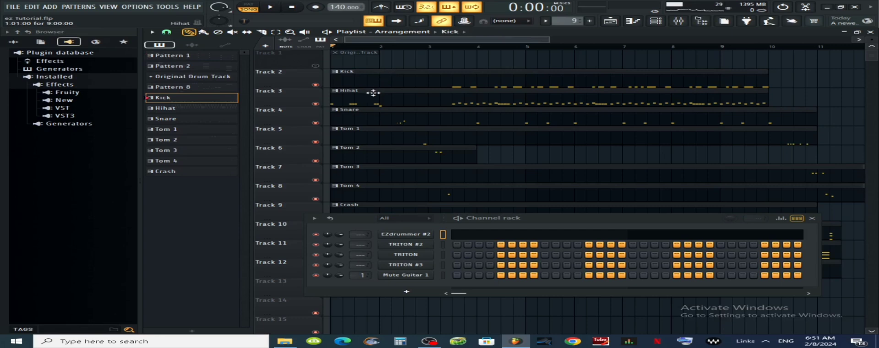
{"action": "left_click", "coordinate": [366, 95]}
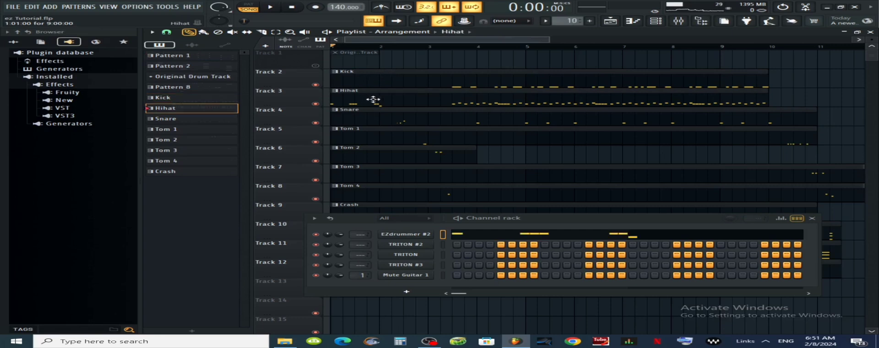
{"action": "left_click", "coordinate": [365, 118]}
{"action": "left_click", "coordinate": [362, 138]}
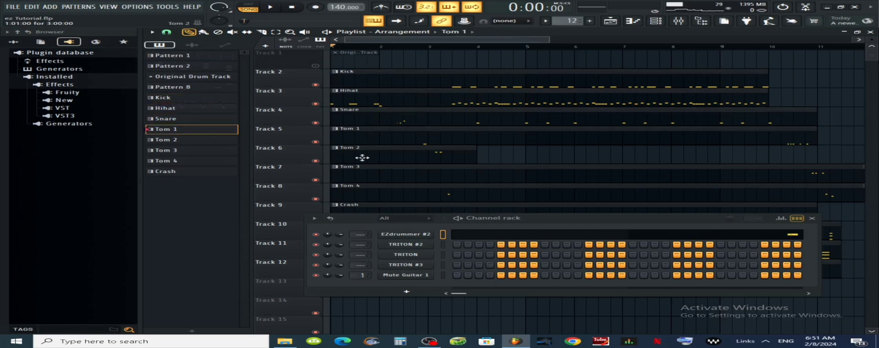
{"action": "left_click", "coordinate": [363, 157]}
{"action": "left_click", "coordinate": [370, 174]}
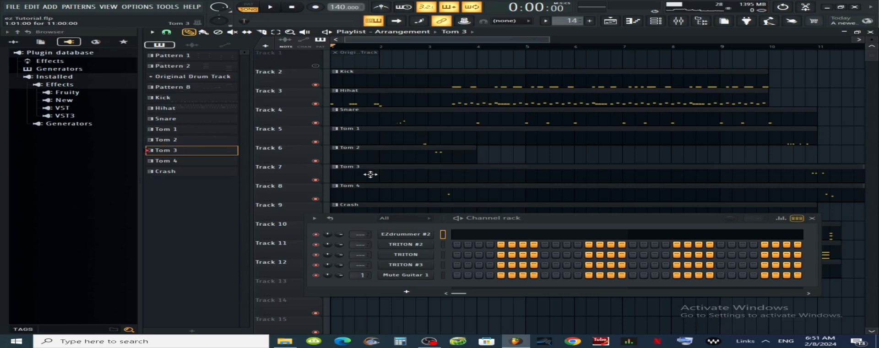
{"action": "left_click", "coordinate": [363, 194]}
{"action": "scroll", "coordinate": [453, 180], "scroll_direction": "down", "scroll_amount": 3}
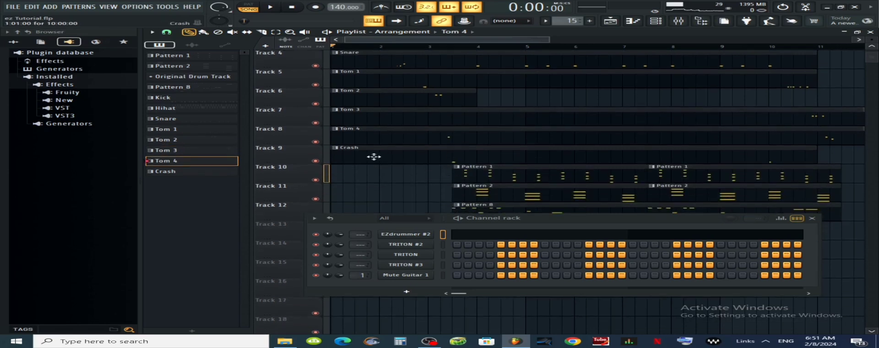
{"action": "scroll", "coordinate": [412, 131], "scroll_direction": "up", "scroll_amount": 3}
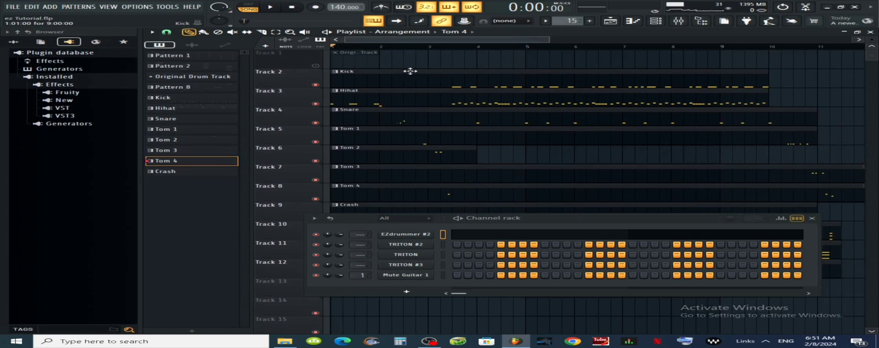
Play the arrangement from the start to hear the split drum patterns together with the other parts
{"action": "key", "text": "space"}
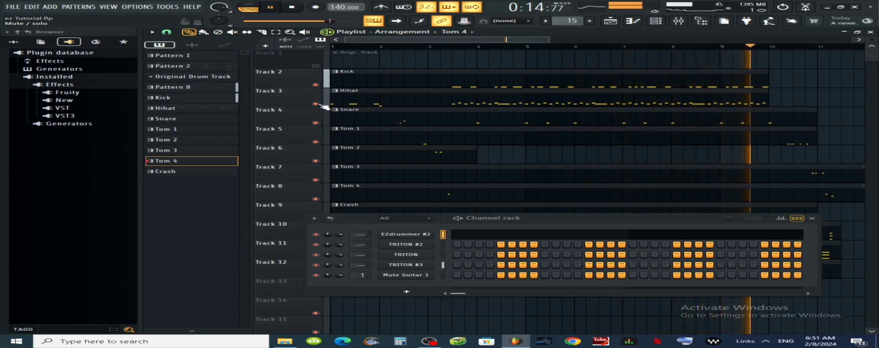
{"action": "scroll", "coordinate": [446, 133], "scroll_direction": "down", "scroll_amount": 3}
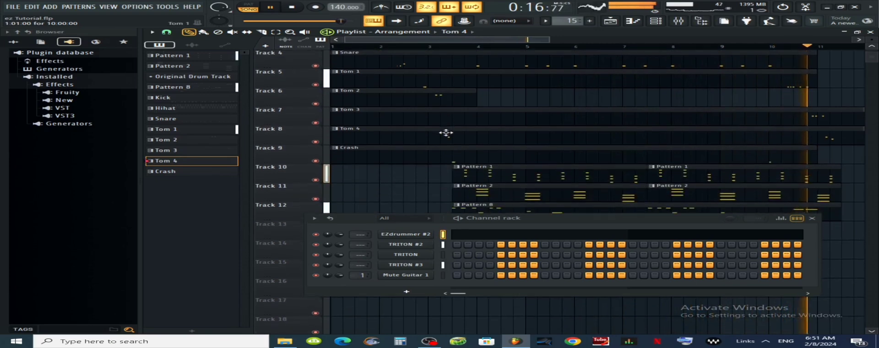
{"action": "key", "text": "space"}
{"action": "scroll", "coordinate": [447, 131], "scroll_direction": "up", "scroll_amount": 3}
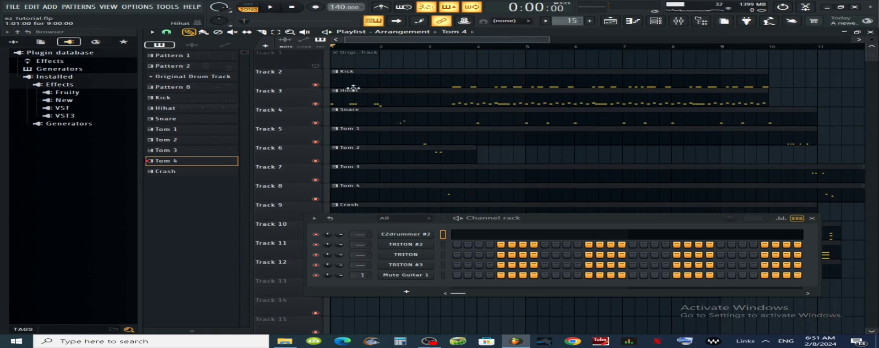
Play from the middle of bar 3 with the Kick, Hihat and Snare tracks soloed in turn, and restore every track except Track 1
{"action": "right_click", "coordinate": [315, 85]}
{"action": "key", "text": "space"}
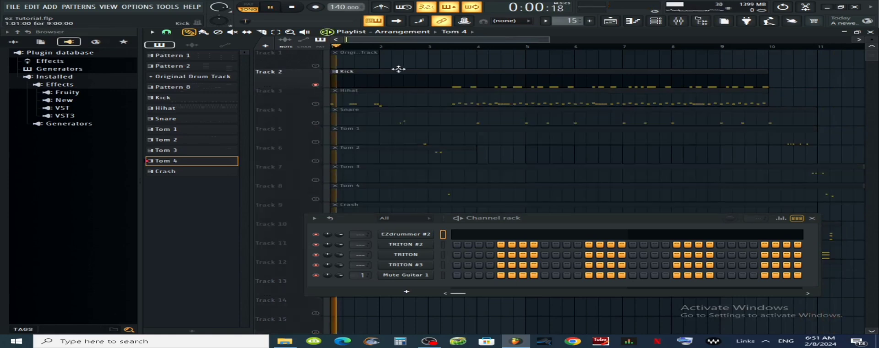
{"action": "left_click", "coordinate": [458, 46]}
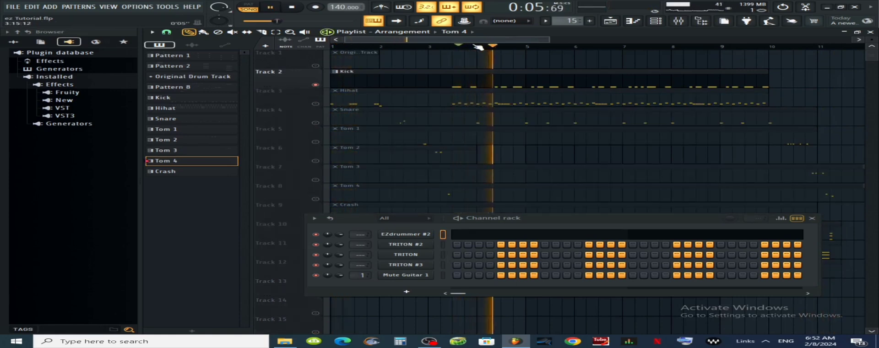
{"action": "right_click", "coordinate": [316, 104]}
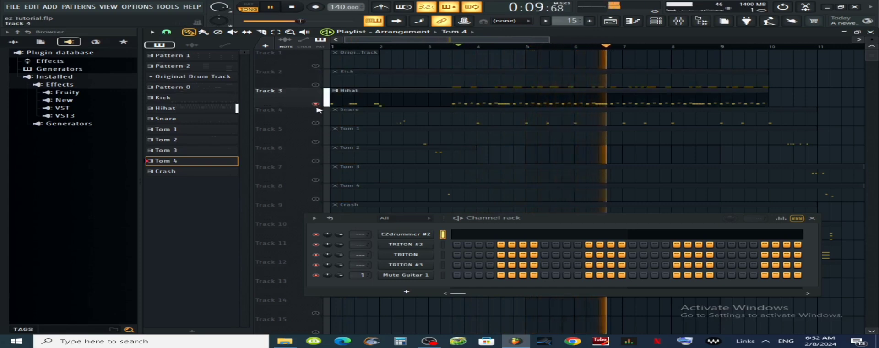
{"action": "right_click", "coordinate": [315, 122]}
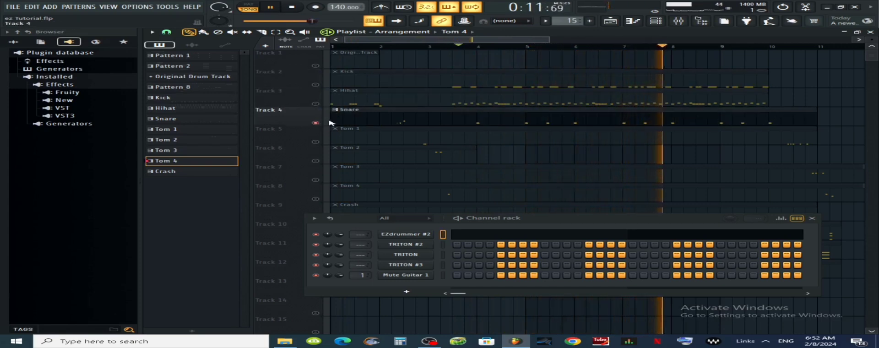
{"action": "scroll", "coordinate": [319, 137], "scroll_direction": "down", "scroll_amount": 3}
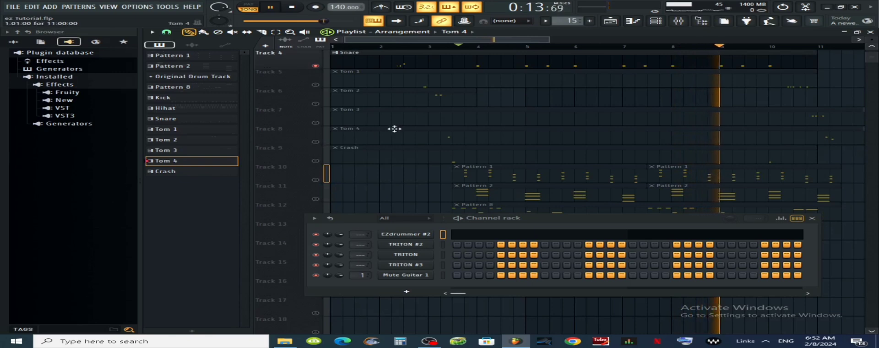
{"action": "scroll", "coordinate": [392, 128], "scroll_direction": "up", "scroll_amount": 3}
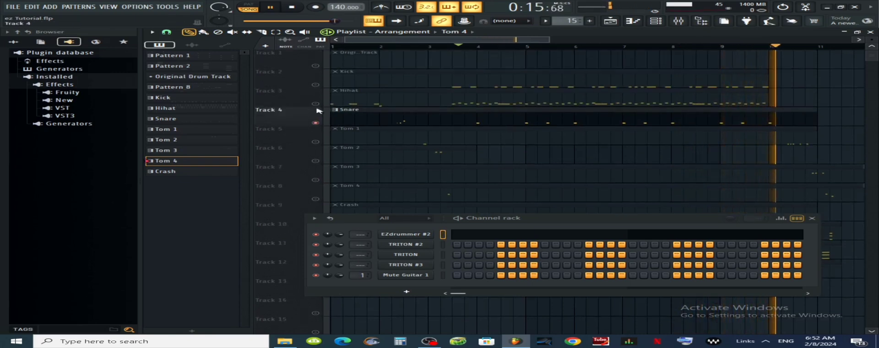
{"action": "right_click", "coordinate": [316, 84]}
{"action": "right_click", "coordinate": [315, 85]}
{"action": "key", "text": "space"}
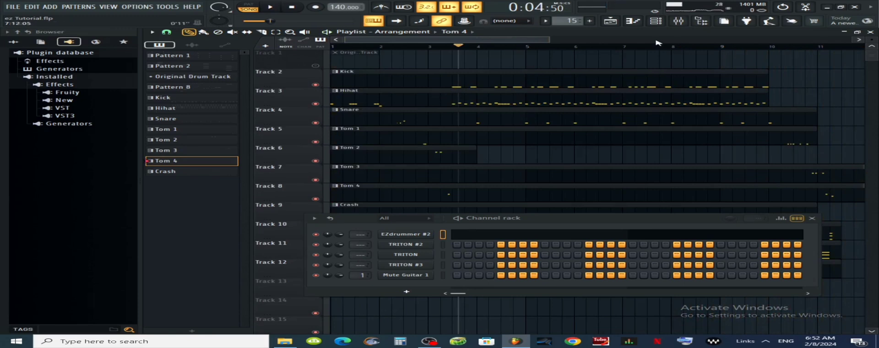
Return the playback position to the start of the song and close the Channel rack
{"action": "left_click", "coordinate": [656, 21]}
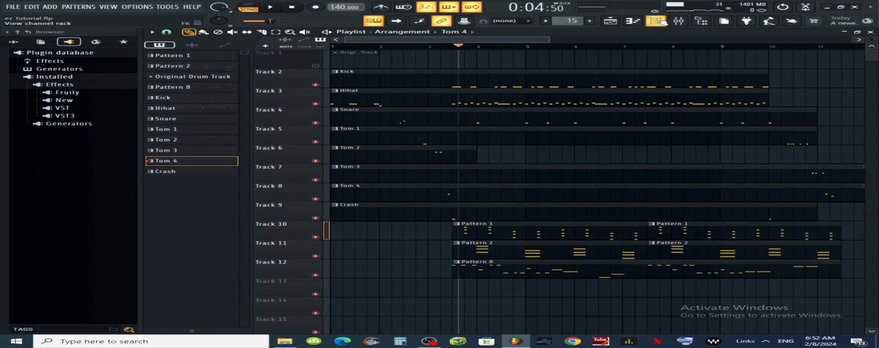
{"action": "left_click", "coordinate": [656, 21]}
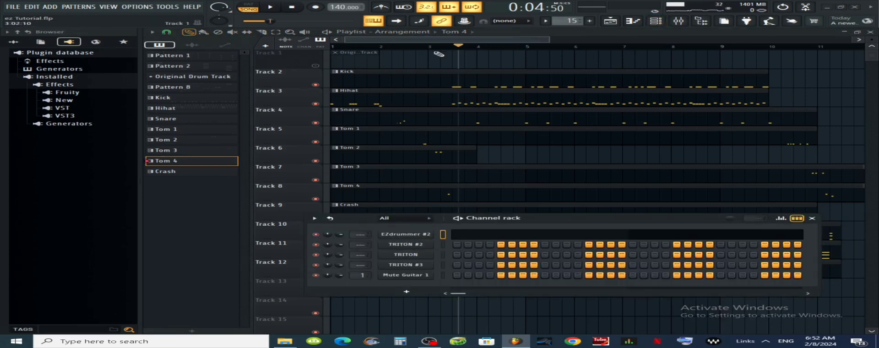
{"action": "left_click_drag", "start_coordinate": [459, 48], "coordinate": [158, 47]}
{"action": "scroll", "coordinate": [706, 162], "scroll_direction": "down", "scroll_amount": 6}
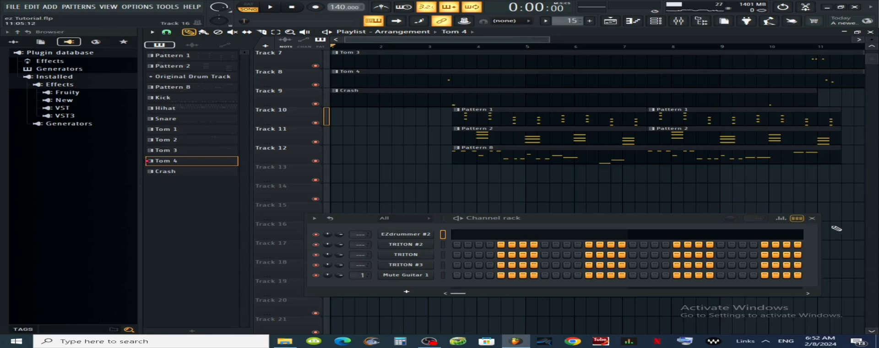
{"action": "left_click", "coordinate": [813, 218]}
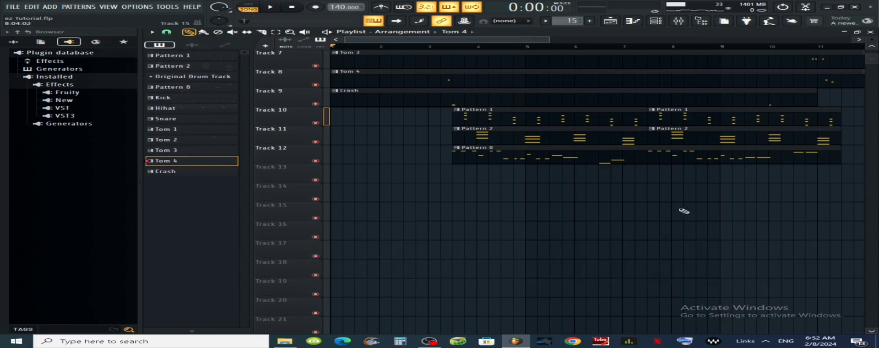
{"action": "scroll", "coordinate": [691, 215], "scroll_direction": "up", "scroll_amount": 3}
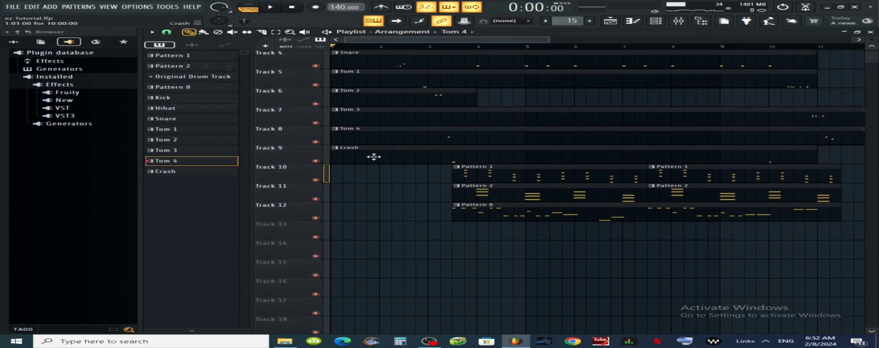